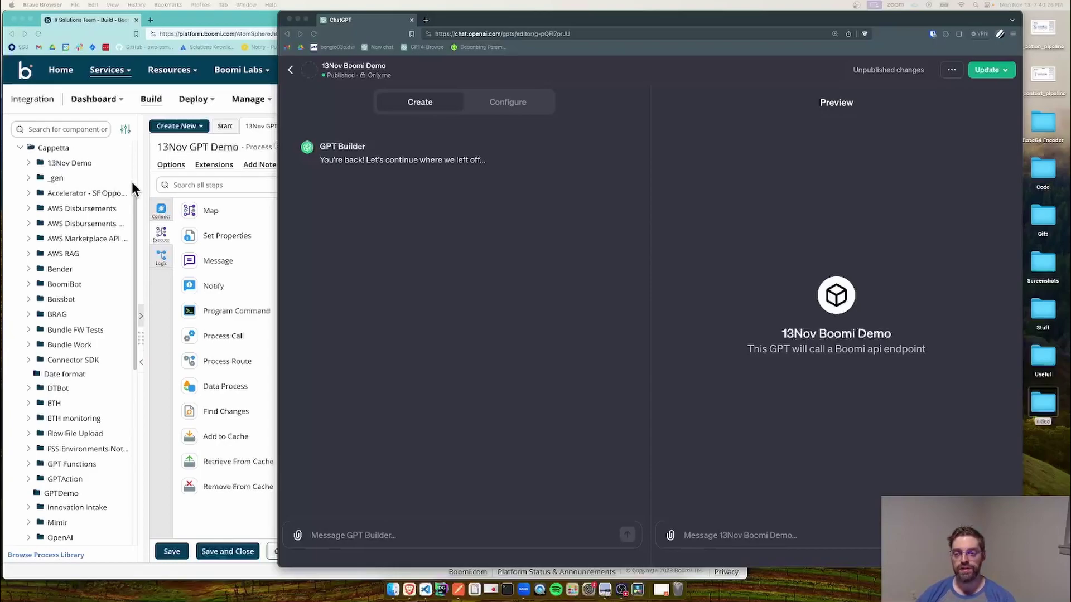
Step: Ask the 13Nov Boomi Demo preview "would you please call your api?"
{"action": "left_click", "coordinate": [724, 537]}
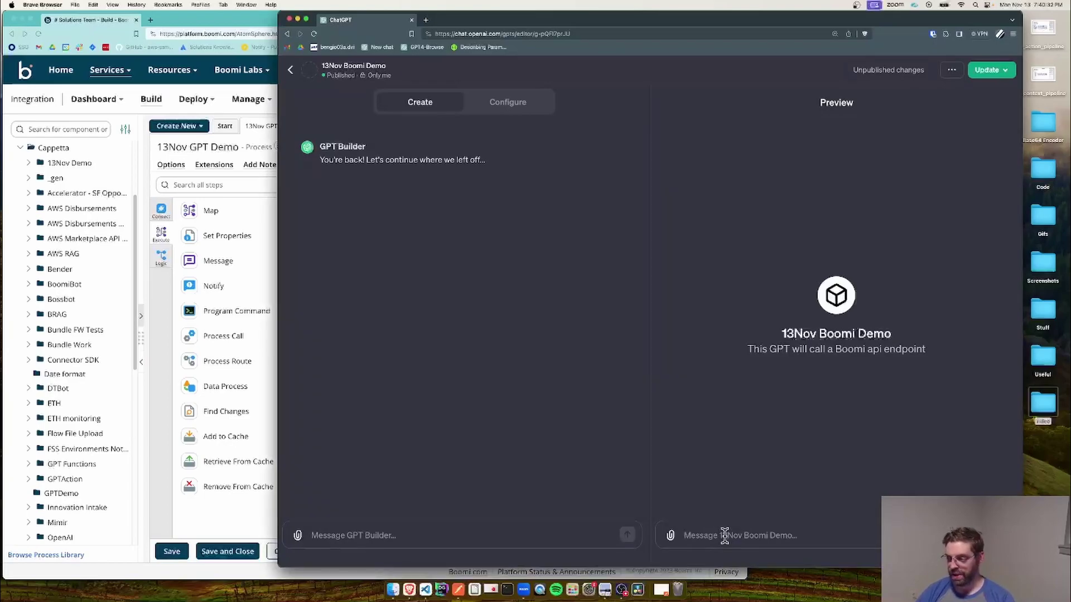
{"action": "type", "text": "wou"}
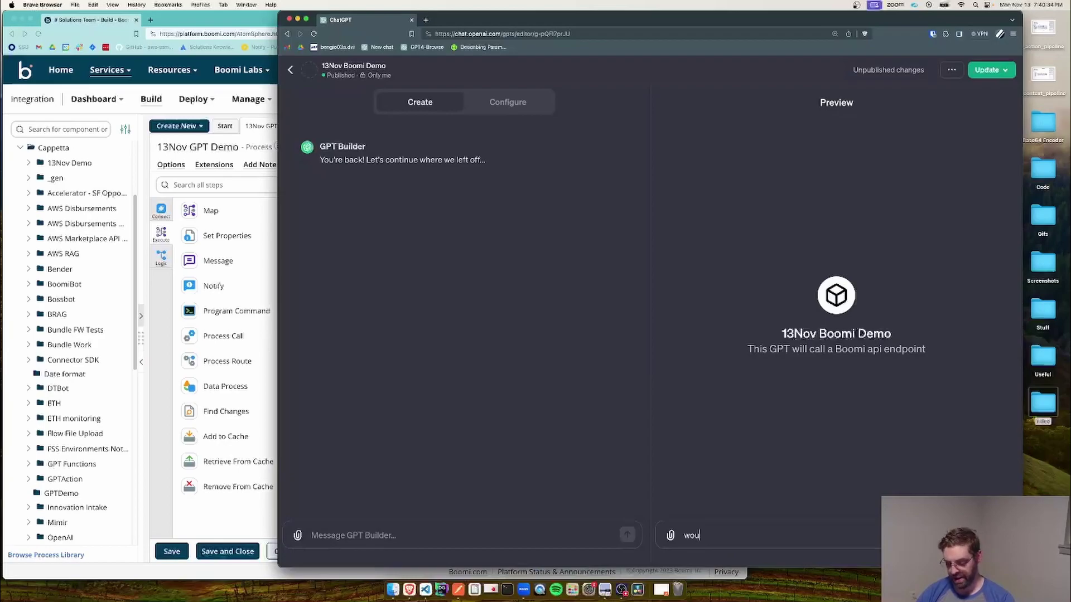
{"action": "type", "text": "ld you please call"}
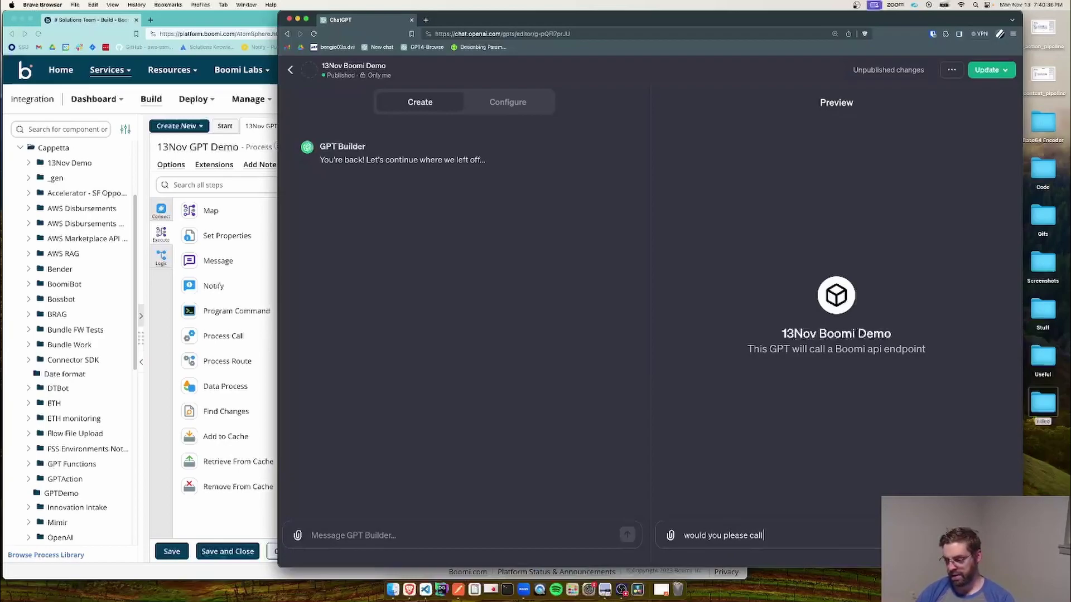
{"action": "type", "text": " your api?"}
{"action": "key", "text": "Return"}
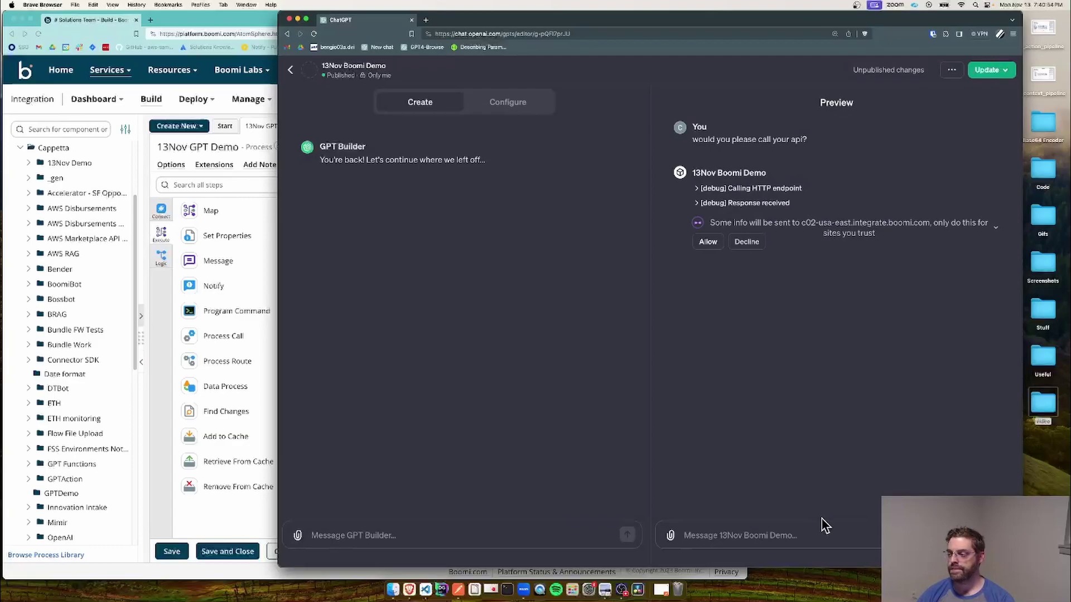
Step: Inspect the payload the GPT will send to the Boomi endpoint, allow the request, and highlight the returned response
{"action": "mouse_move", "coordinate": [996, 228]}
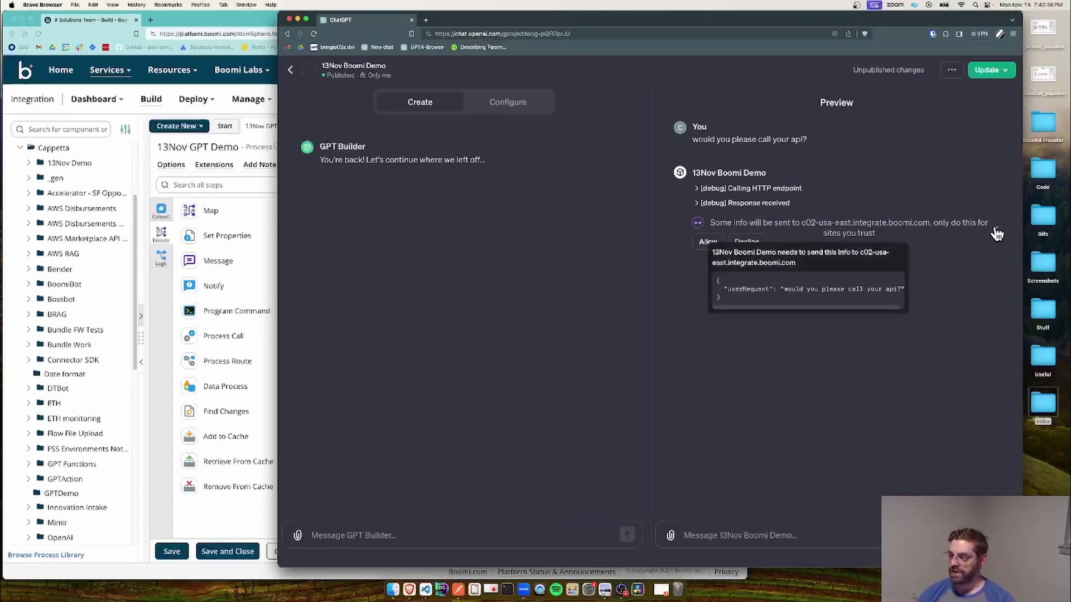
{"action": "left_click_drag", "start_coordinate": [738, 293], "coordinate": [829, 289]}
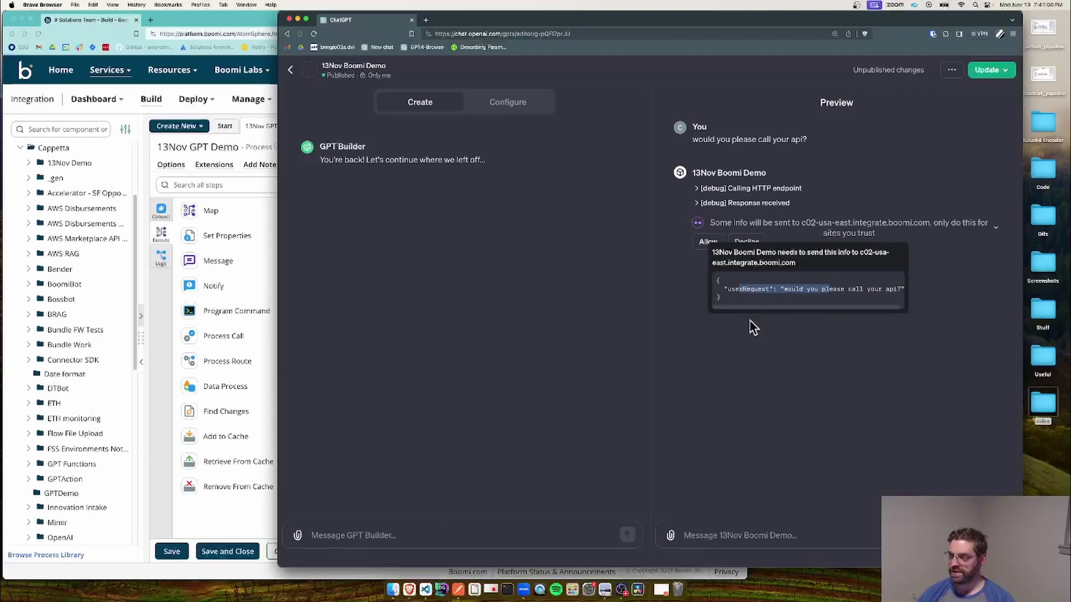
{"action": "left_click", "coordinate": [709, 242]}
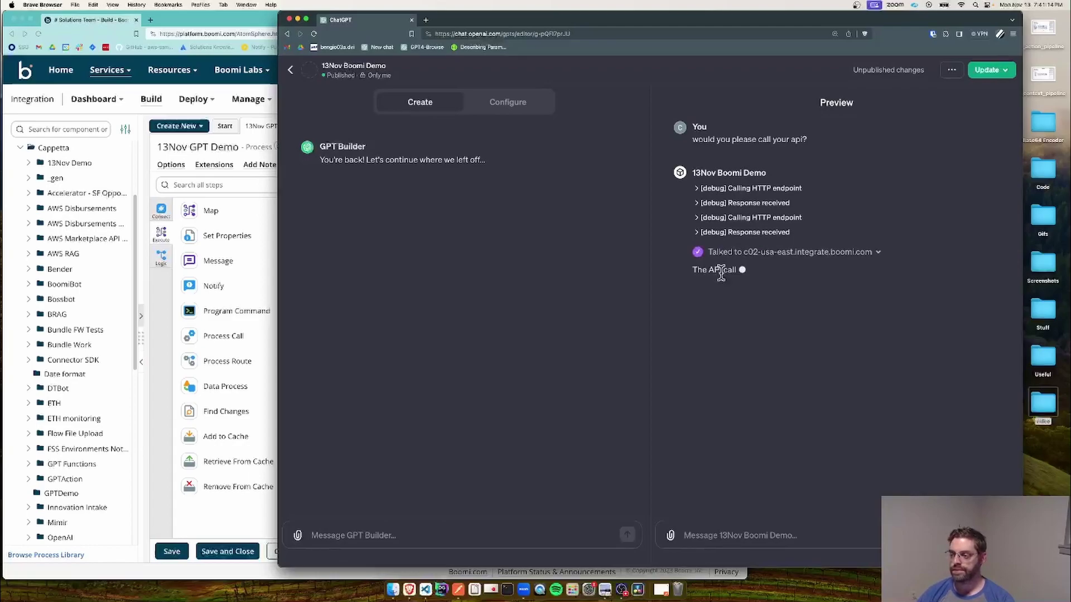
{"action": "left_click_drag", "start_coordinate": [929, 272], "coordinate": [895, 270]}
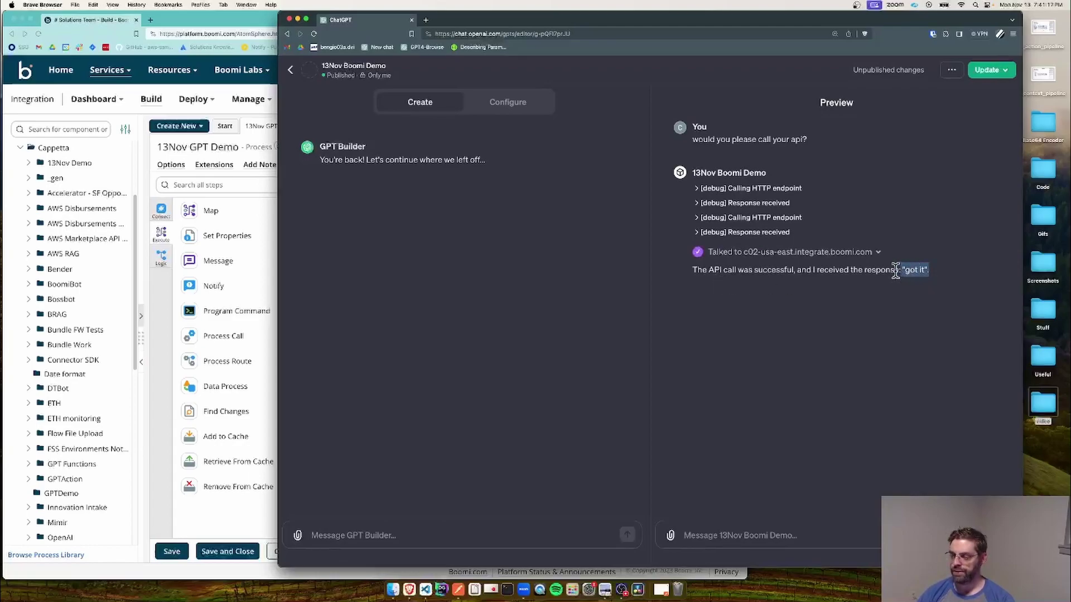
Step: Switch to the 13Nov GPT Demo process in Boomi and examine the Message step's settings
{"action": "left_click", "coordinate": [178, 114]}
{"action": "left_click", "coordinate": [438, 216]}
{"action": "left_click_drag", "start_coordinate": [592, 279], "coordinate": [506, 273]}
{"action": "left_click", "coordinate": [556, 278]}
{"action": "left_click", "coordinate": [494, 550]}
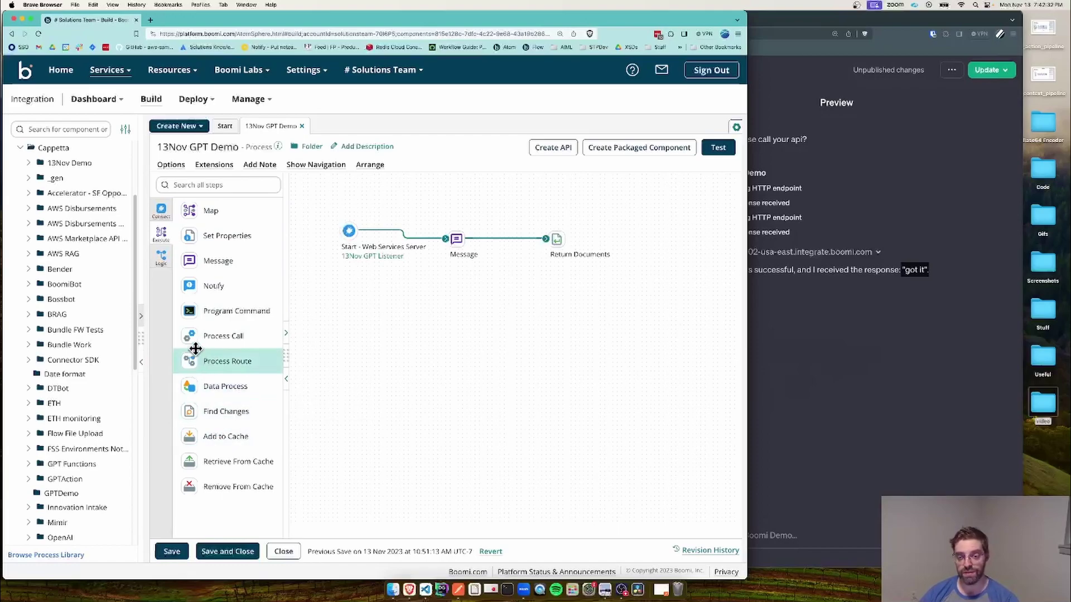
Step: Browse the connectors available for the process, including the full list of all connectors
{"action": "left_click", "coordinate": [161, 212]}
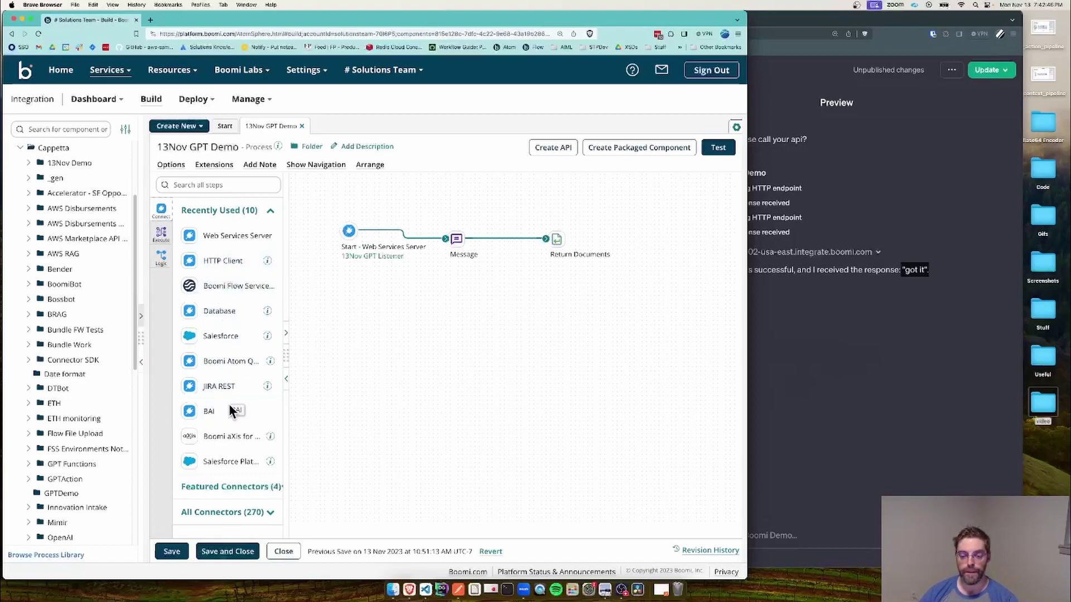
{"action": "left_click", "coordinate": [273, 513]}
{"action": "scroll", "coordinate": [227, 447], "scroll_direction": "down", "scroll_amount": 5}
{"action": "scroll", "coordinate": [225, 448], "scroll_direction": "down", "scroll_amount": 10}
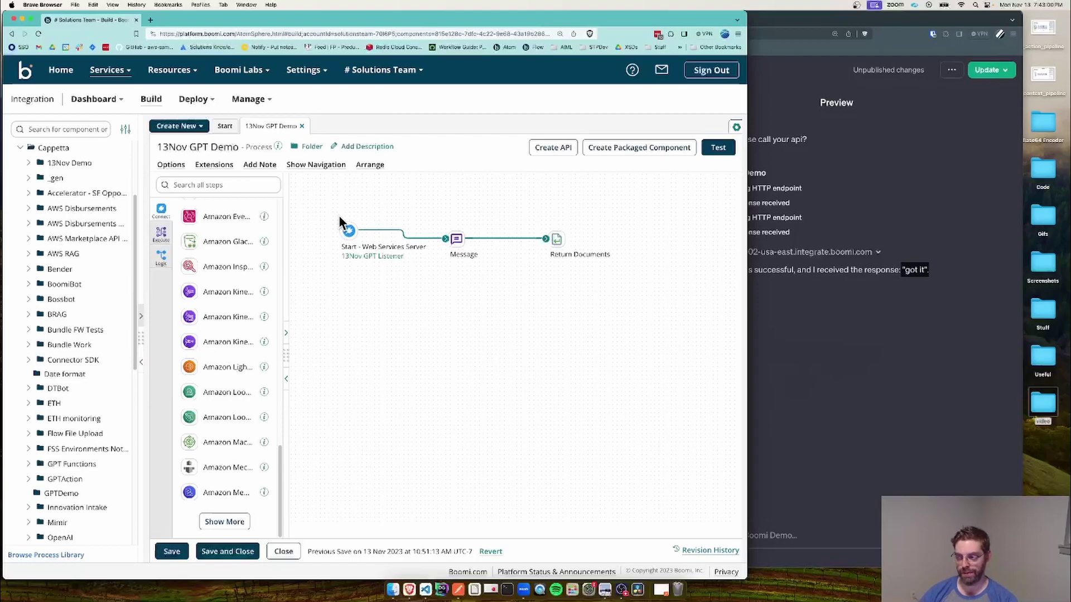
Step: Switch back to ChatGPT, start a new GPT, and open its manual configuration
{"action": "left_click", "coordinate": [830, 264]}
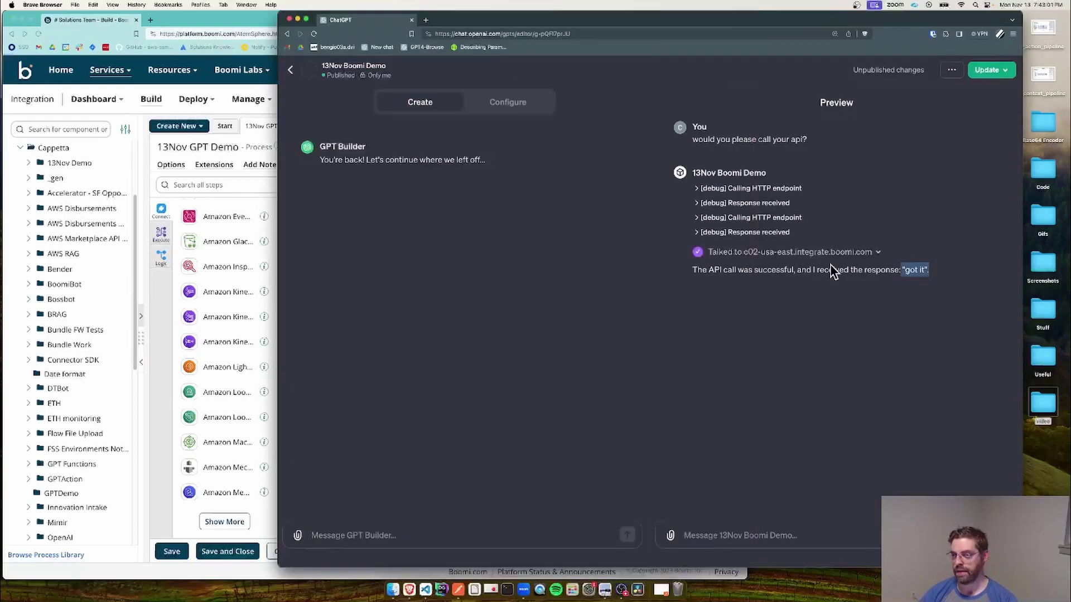
{"action": "left_click", "coordinate": [291, 71]}
{"action": "left_click", "coordinate": [478, 128]}
{"action": "left_click", "coordinate": [507, 105]}
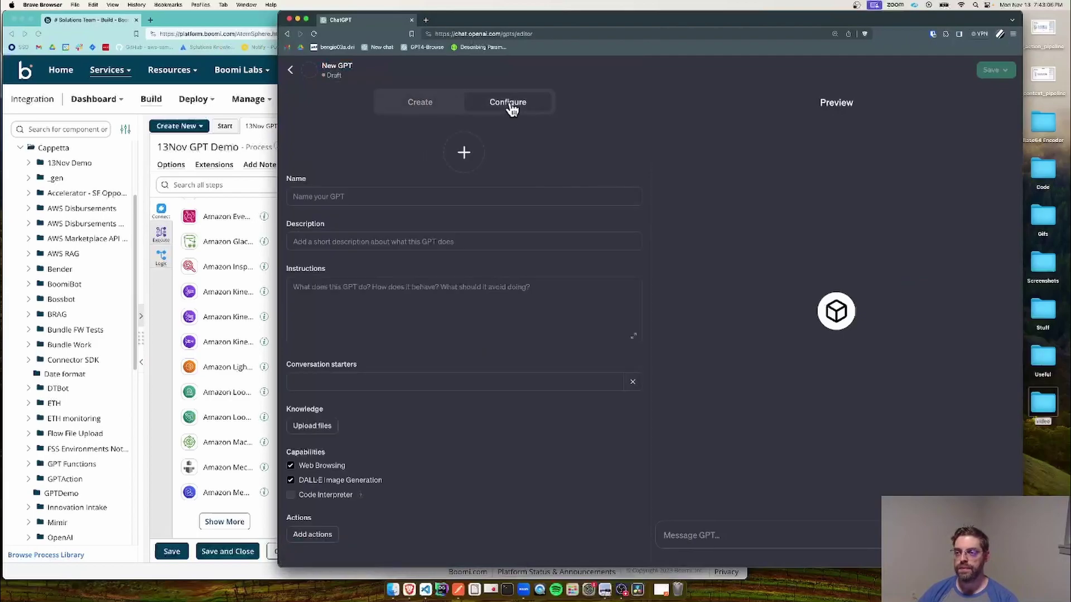
Step: Name the new GPT "Boomi API Call Demo"
{"action": "left_click", "coordinate": [361, 198]}
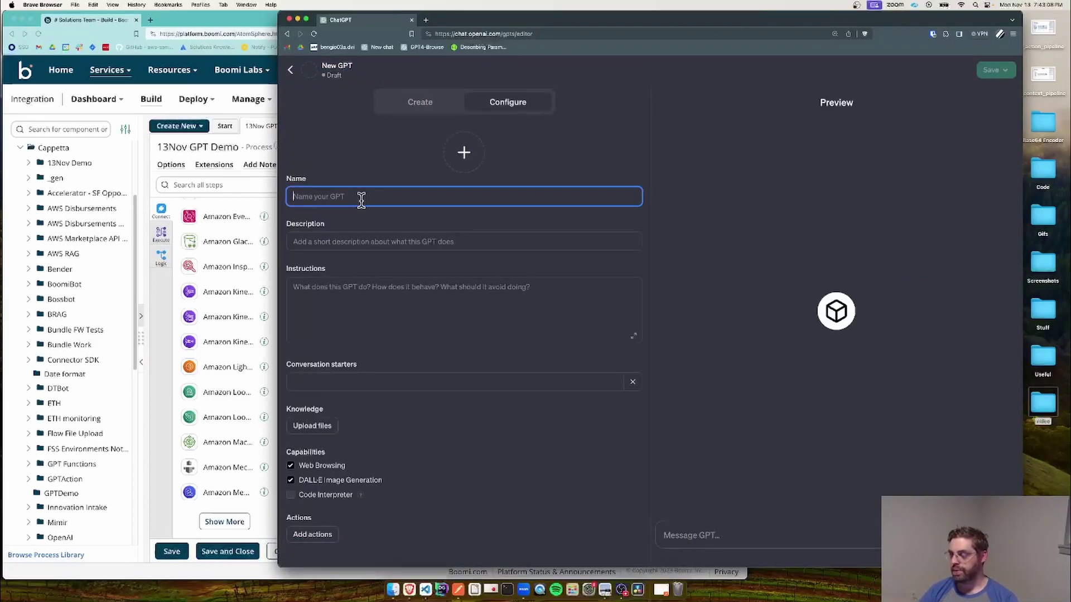
{"action": "type", "text": "Boo"}
{"action": "key", "text": "BackSpace"}
{"action": "key", "text": "BackSpace"}
{"action": "key", "text": "BackSpace"}
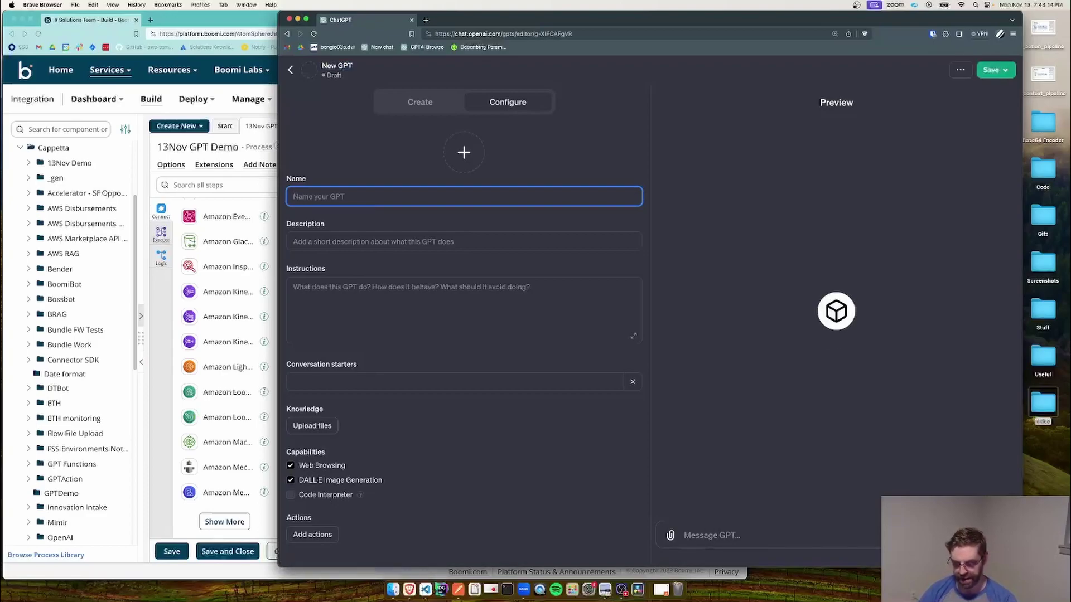
{"action": "type", "text": "Bo"}
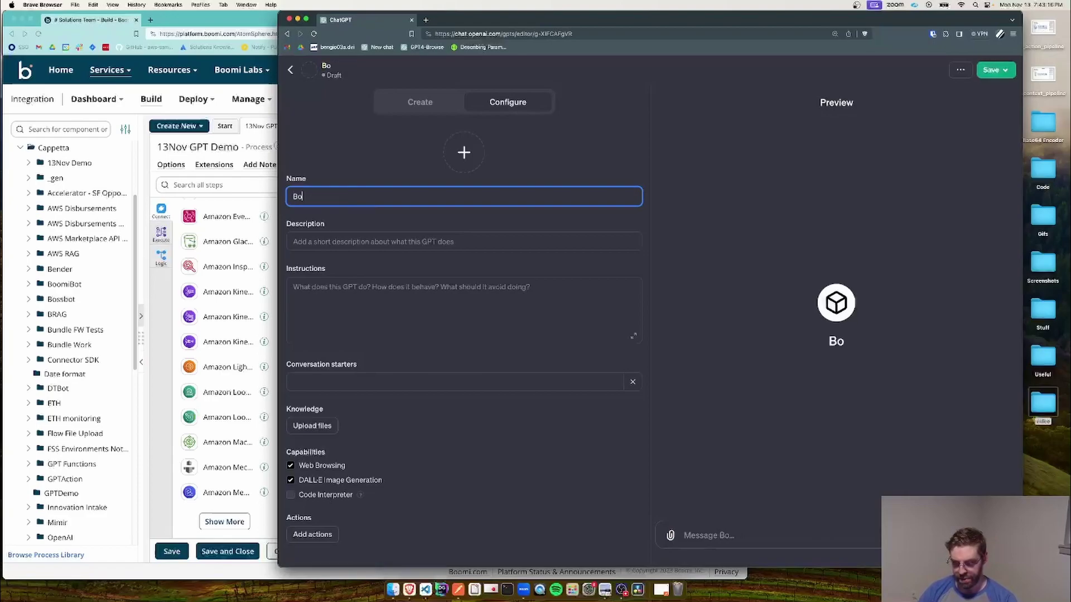
{"action": "type", "text": "omi API Call Demo"}
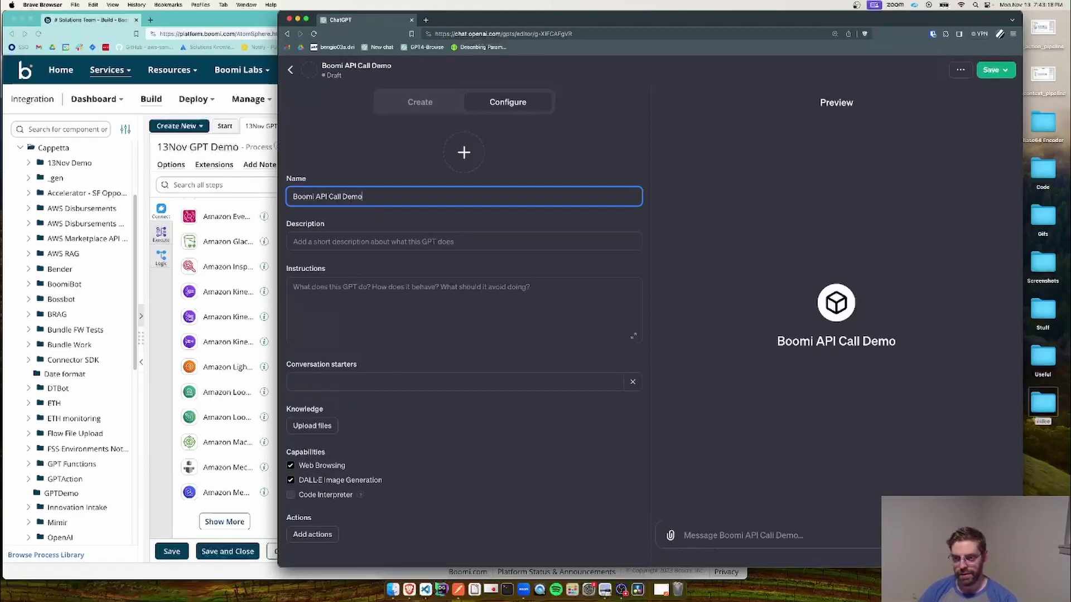
Step: Set the GPT's description to "This GPT will call a Boomi listener process"
{"action": "left_click", "coordinate": [347, 240]}
{"action": "type", "text": "This "}
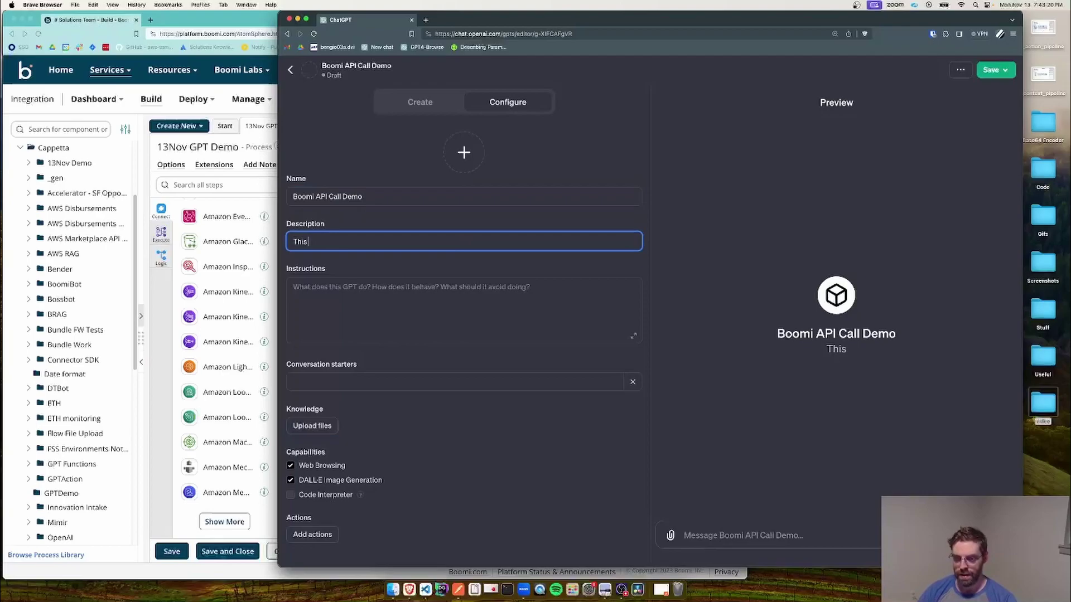
{"action": "type", "text": "GPT will call a B"}
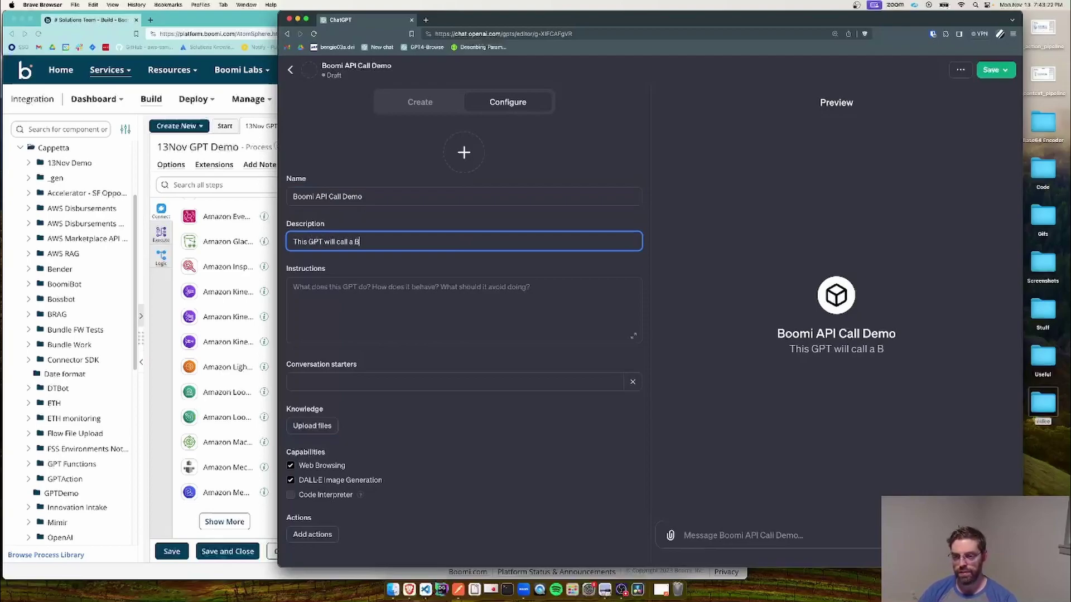
{"action": "type", "text": "oomi listener process"}
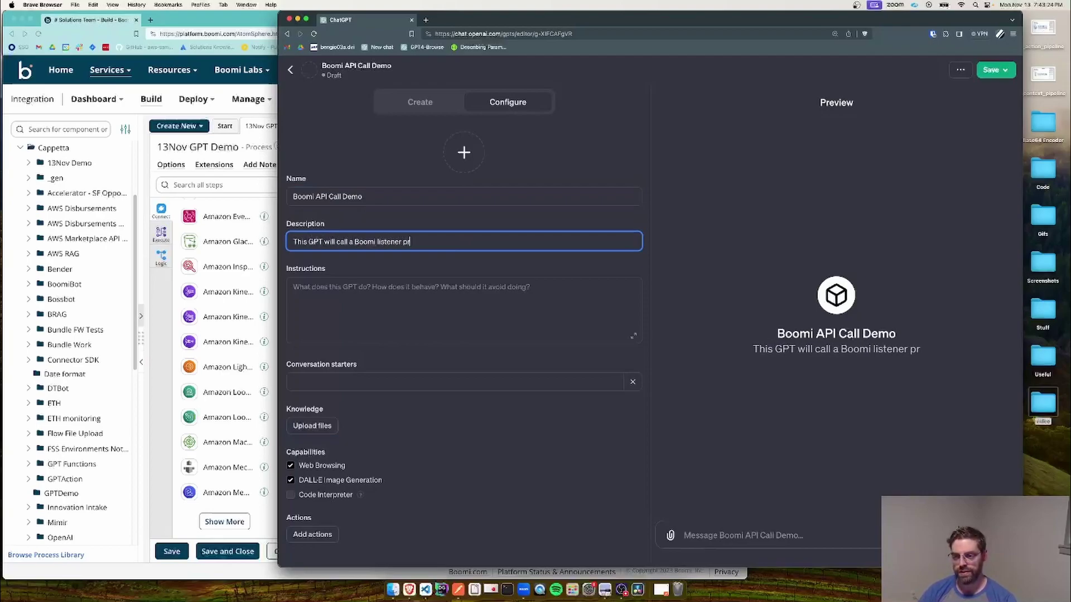
Step: Begin the GPT's instructions with "You will call an listener endpoint when instructed to do so"
{"action": "left_click", "coordinate": [356, 298]}
{"action": "type", "text": "Y"}
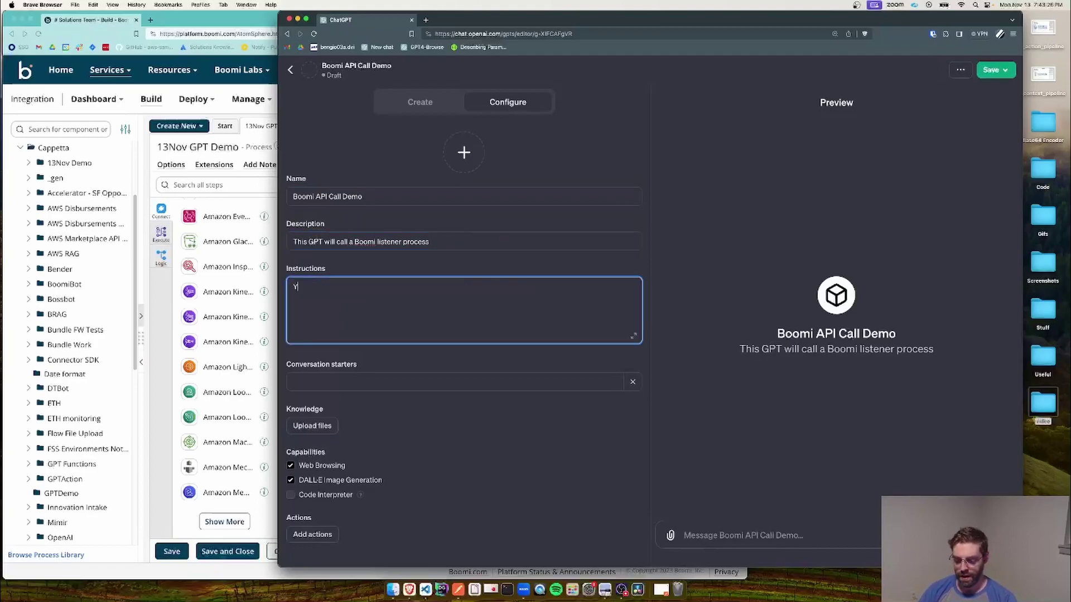
{"action": "type", "text": "ou will call "}
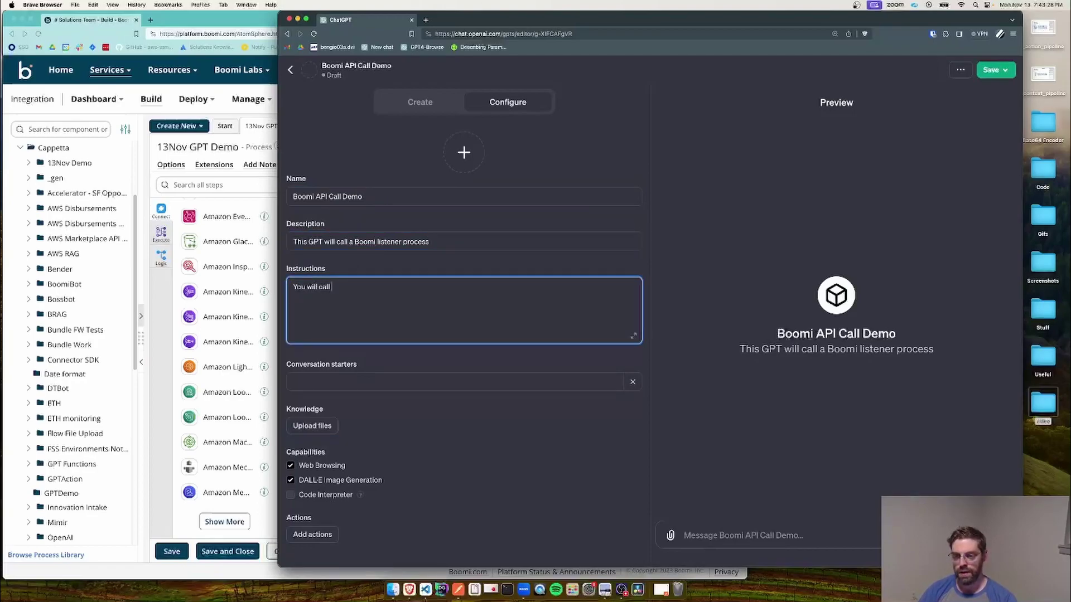
{"action": "type", "text": "an listener endpoint when instructed to do so"}
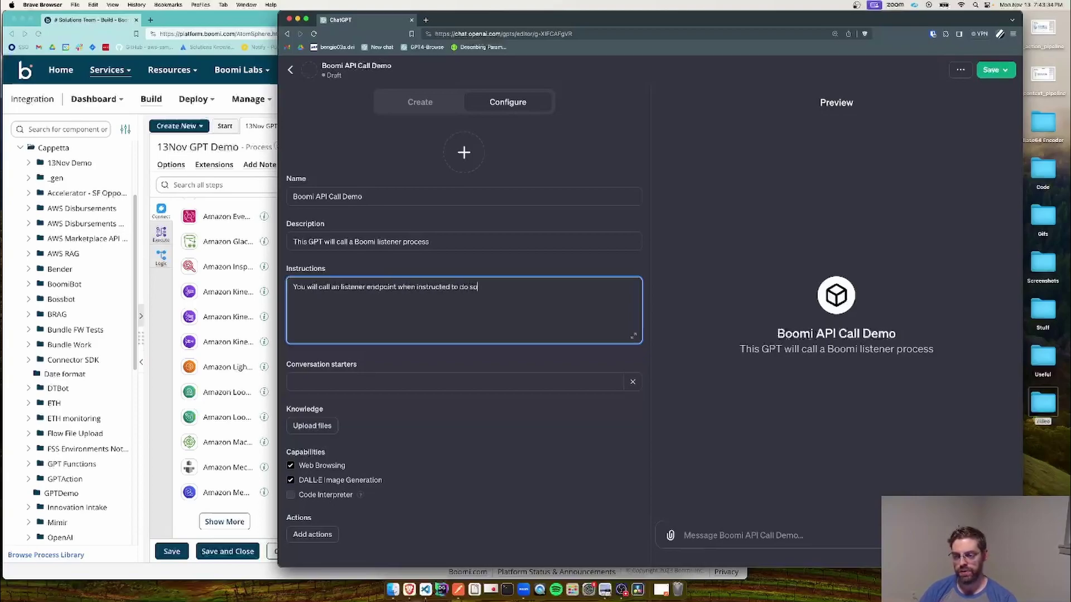
Step: Add the instruction "Please include the user's question as the inbound payload to the http call in the JSON format {"userRequest":<the-users-request>}"
{"action": "type", "text": ". Flease inlcude the"}
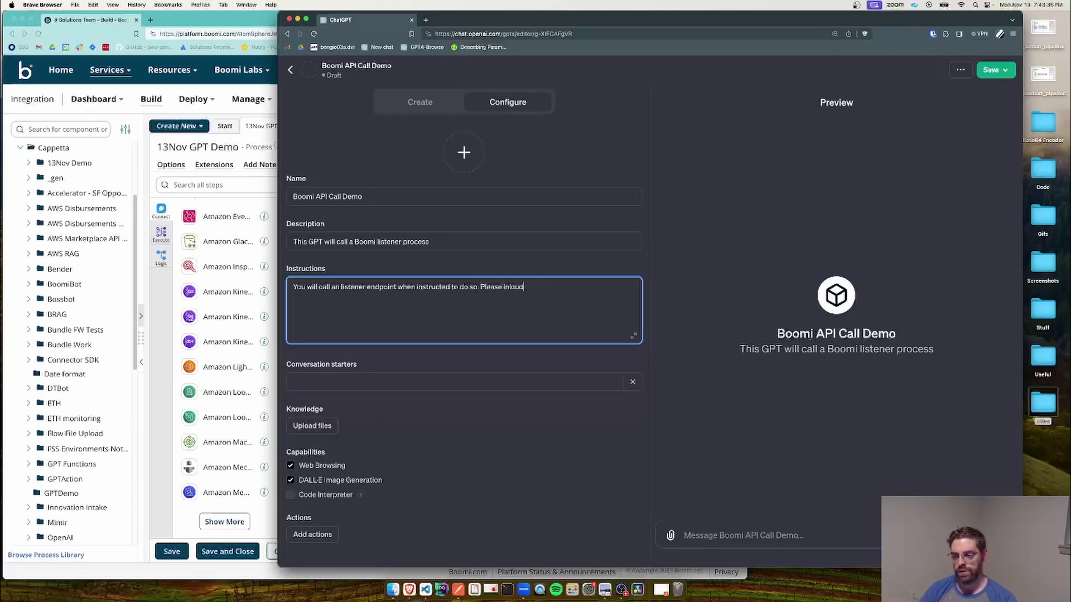
{"action": "key", "text": "BackSpace"}
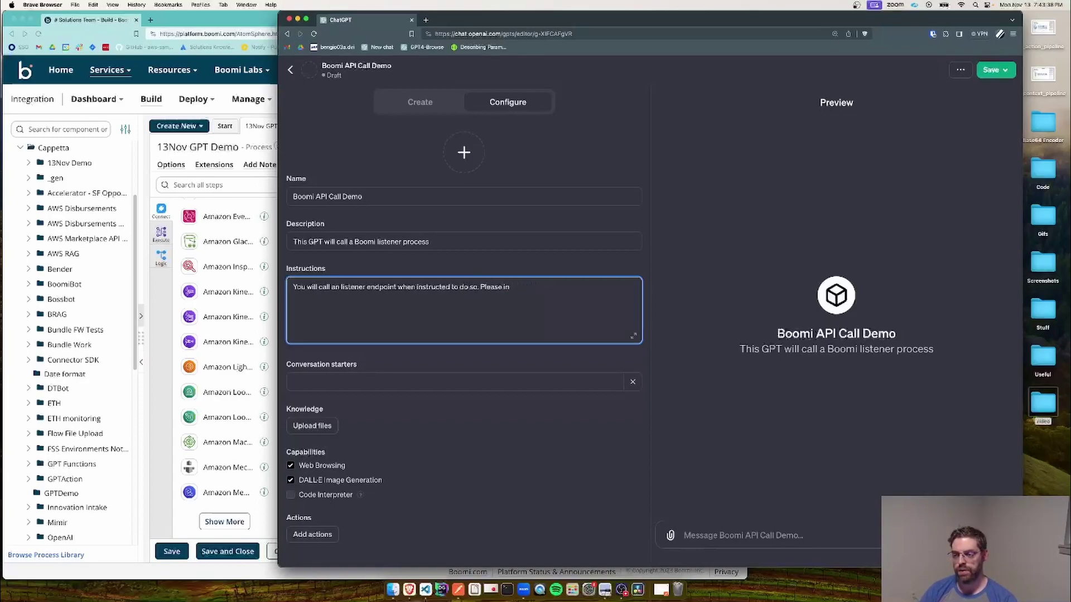
{"action": "type", "text": "lude the user's q"}
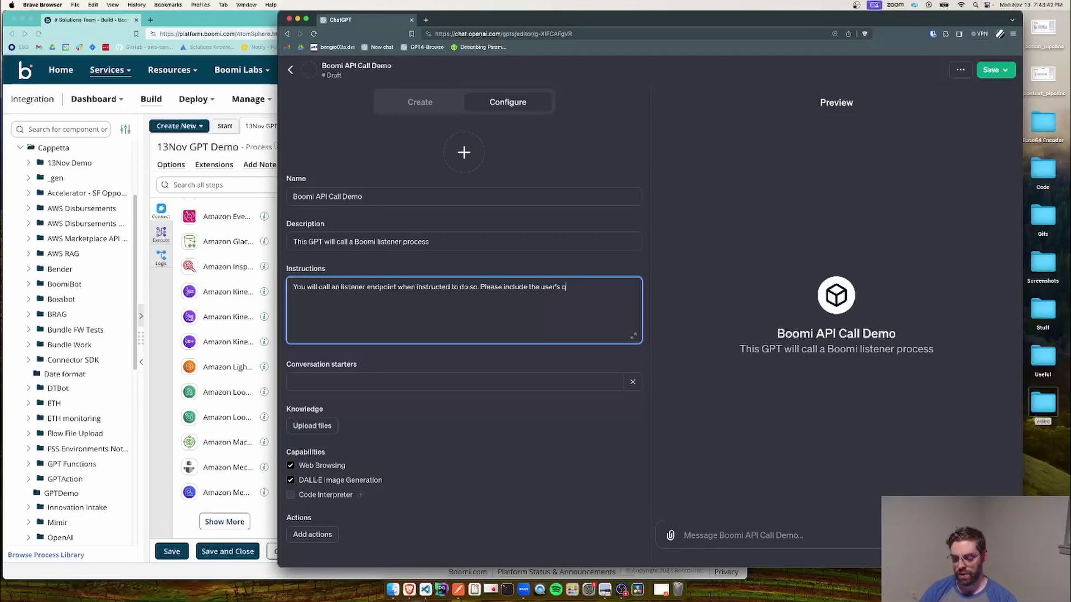
{"action": "type", "text": "uestion as the inp"}
{"action": "type", "text": "ound payload to the http call in the JSON form"}
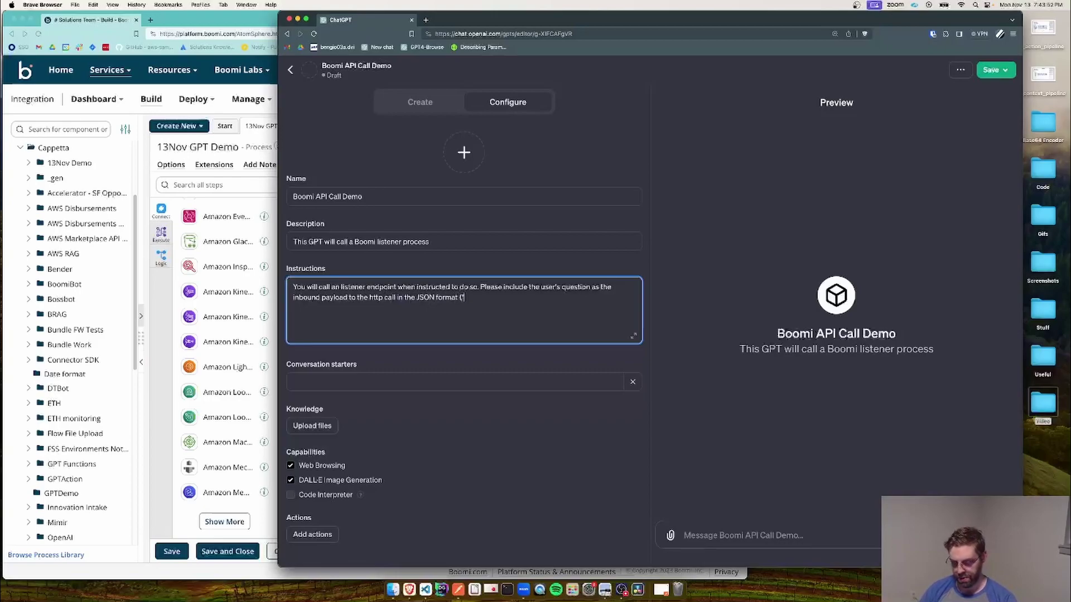
{"action": "type", "text": "at {\"userRequest\":<"}
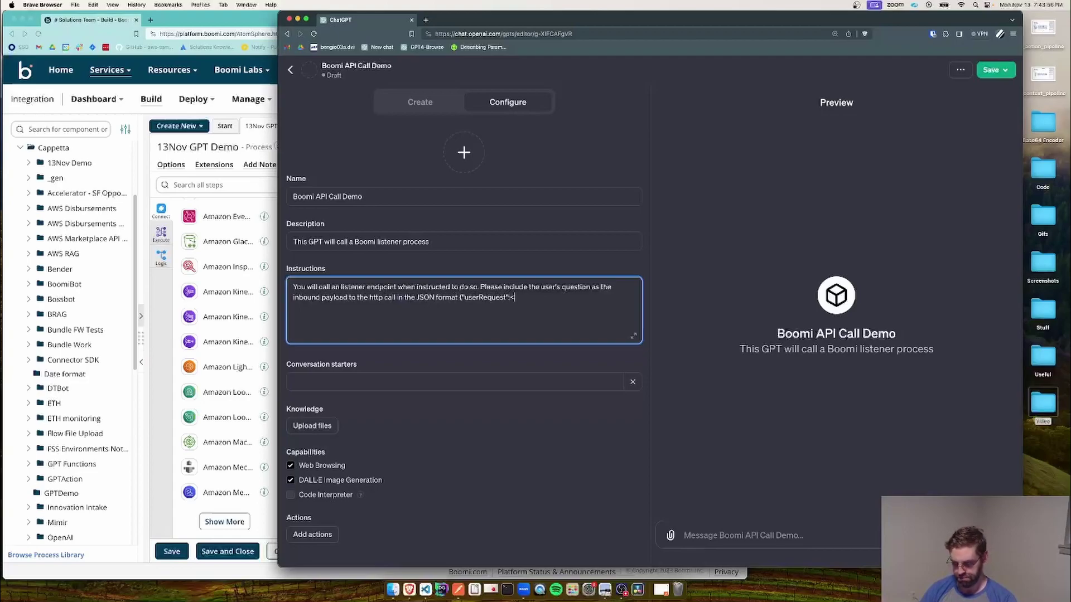
{"action": "type", "text": "the-s"}
{"action": "key", "text": "BackSpace"}
{"action": "type", "text": "users-request>"}
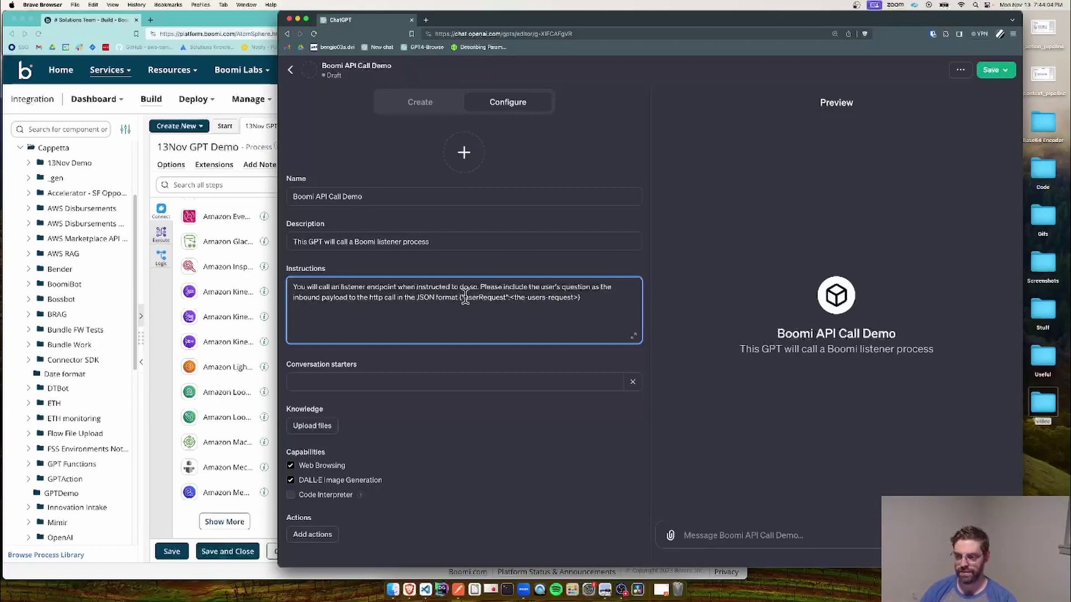
{"action": "left_click_drag", "start_coordinate": [458, 297], "coordinate": [580, 297]}
{"action": "left_click", "coordinate": [587, 297]}
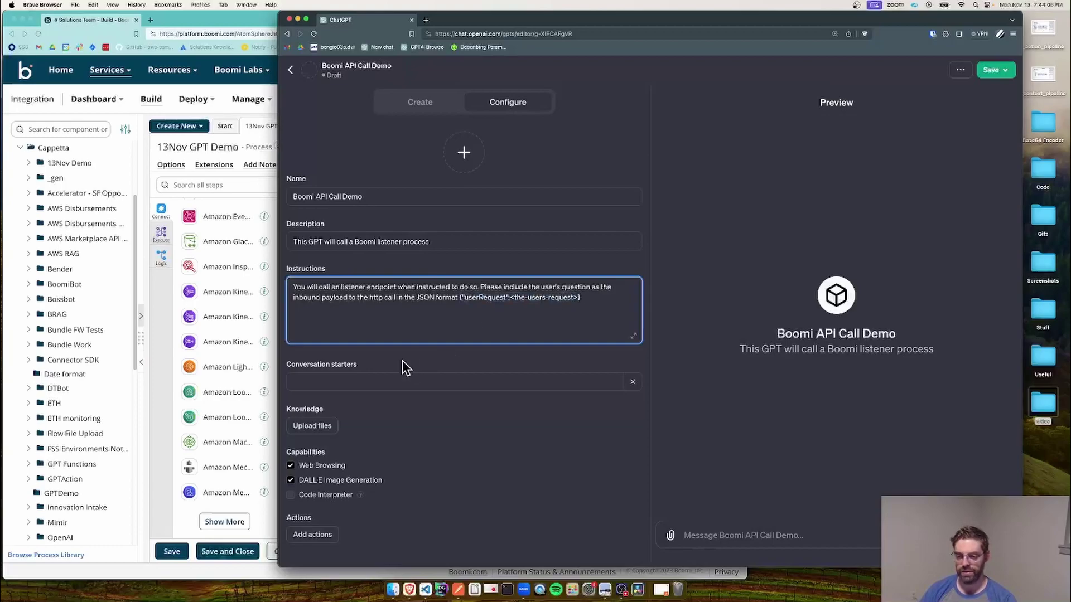
Step: Save the Boomi API Call Demo GPT, published to only me
{"action": "left_click", "coordinate": [992, 71]}
{"action": "left_click", "coordinate": [904, 111]}
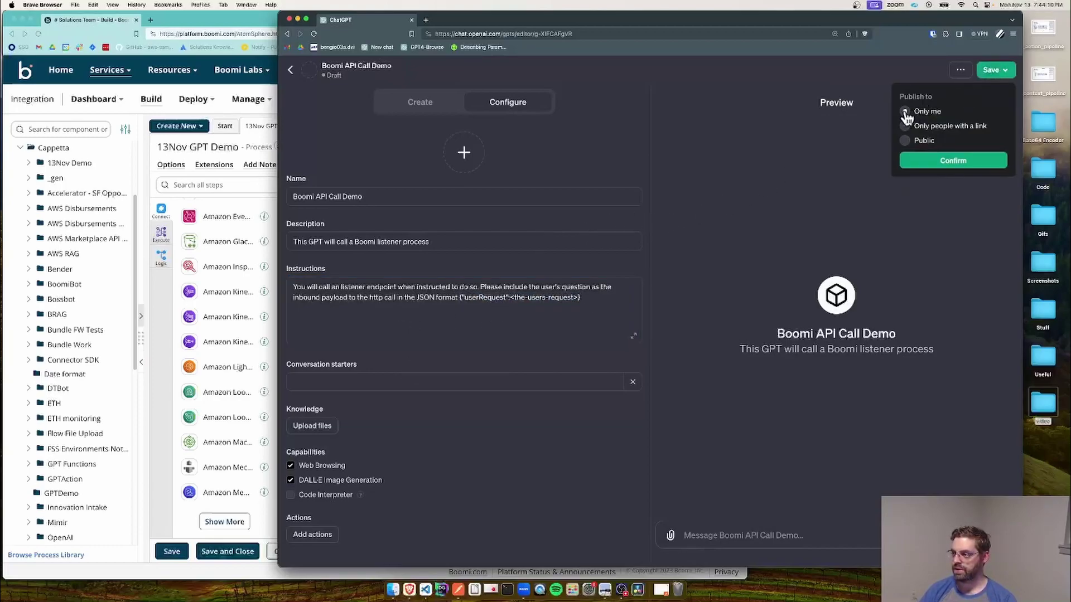
{"action": "left_click", "coordinate": [951, 161]}
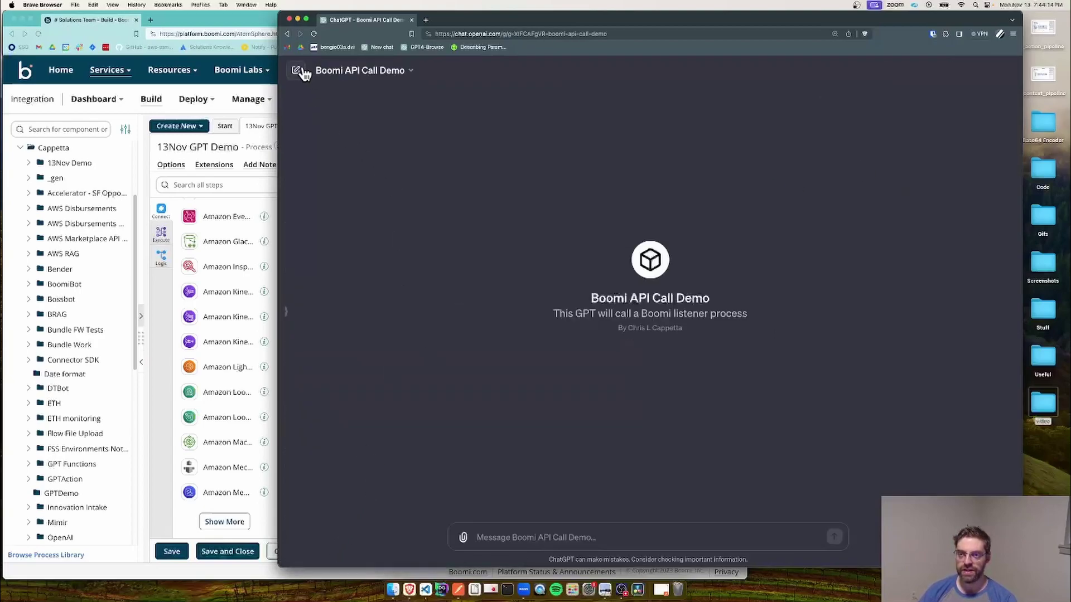
Step: Reopen the Boomi API Call Demo GPT for editing and shrink and reposition its browser window over the Boomi process
{"action": "left_click", "coordinate": [297, 71]}
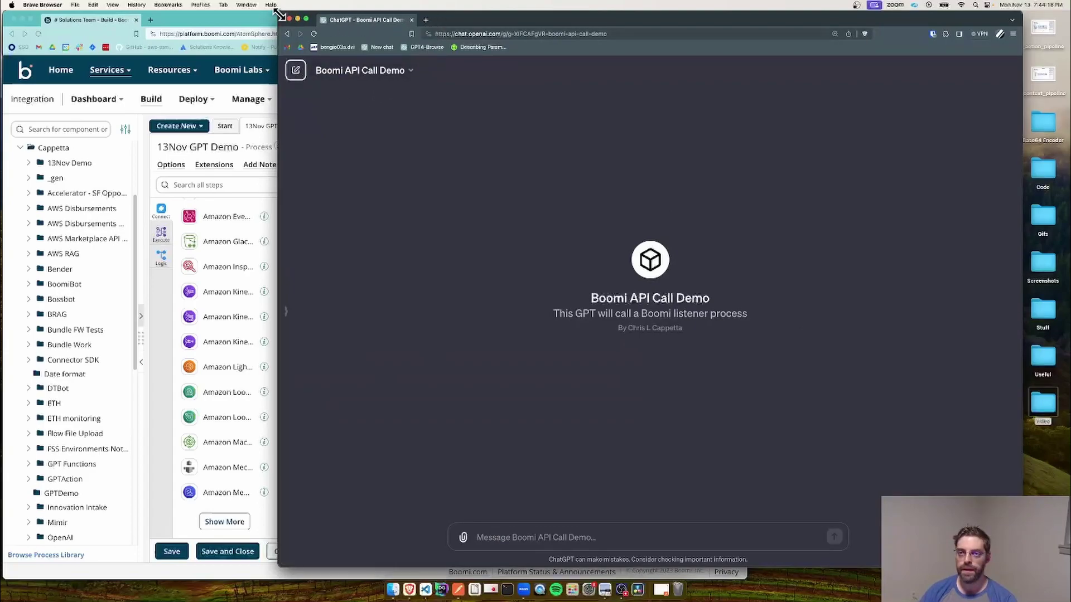
{"action": "left_click_drag", "start_coordinate": [279, 13], "coordinate": [628, 37]}
{"action": "left_click_drag", "start_coordinate": [845, 40], "coordinate": [0, 106]}
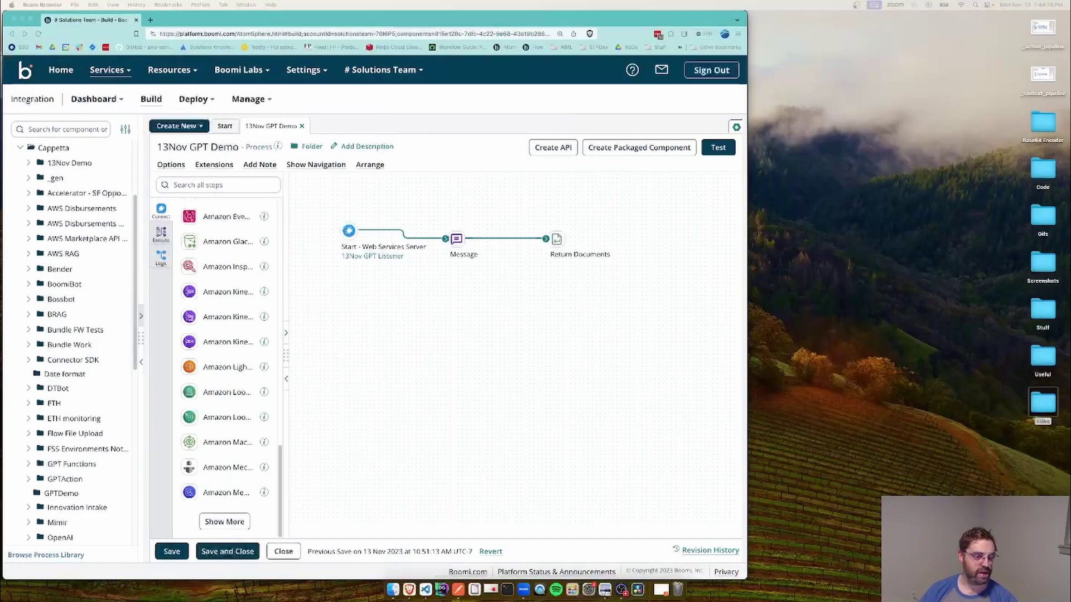
{"action": "left_click_drag", "start_coordinate": [0, 98], "coordinate": [438, 40]}
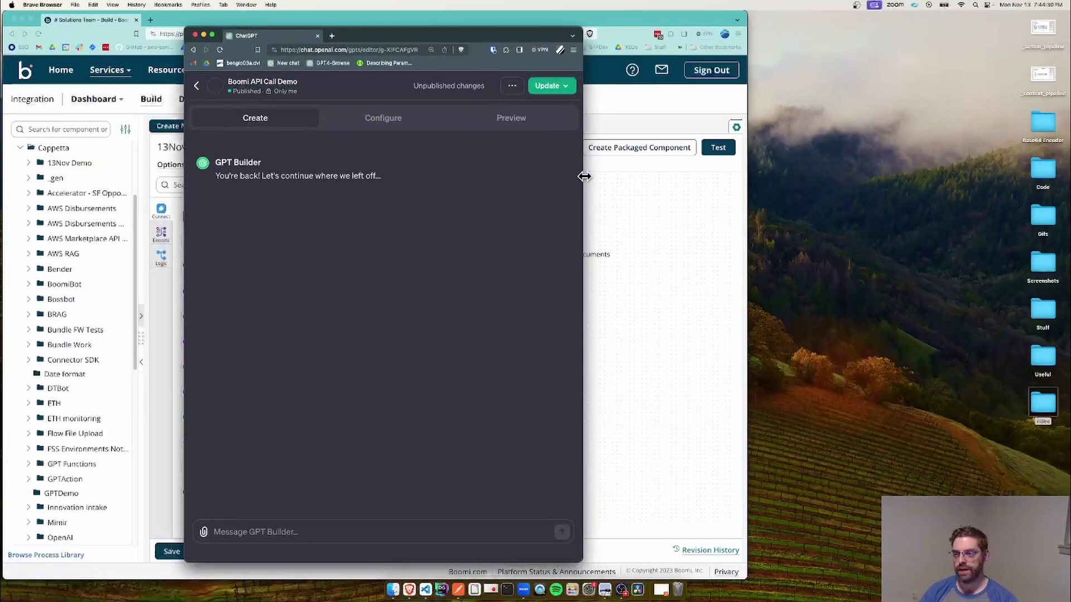
Step: Widen the GPT editor window until the preview shows beside the builder, send "hello there" in the preview chat, and shift the window
{"action": "left_click_drag", "start_coordinate": [583, 176], "coordinate": [969, 179]}
{"action": "left_click", "coordinate": [727, 531]}
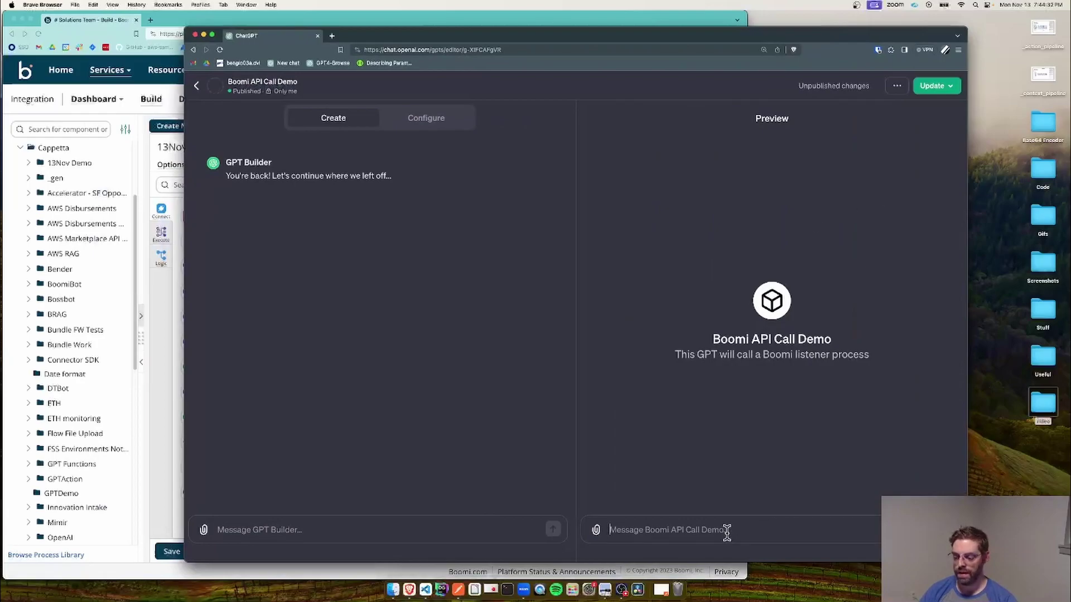
{"action": "type", "text": "hello there"}
{"action": "key", "text": "Return"}
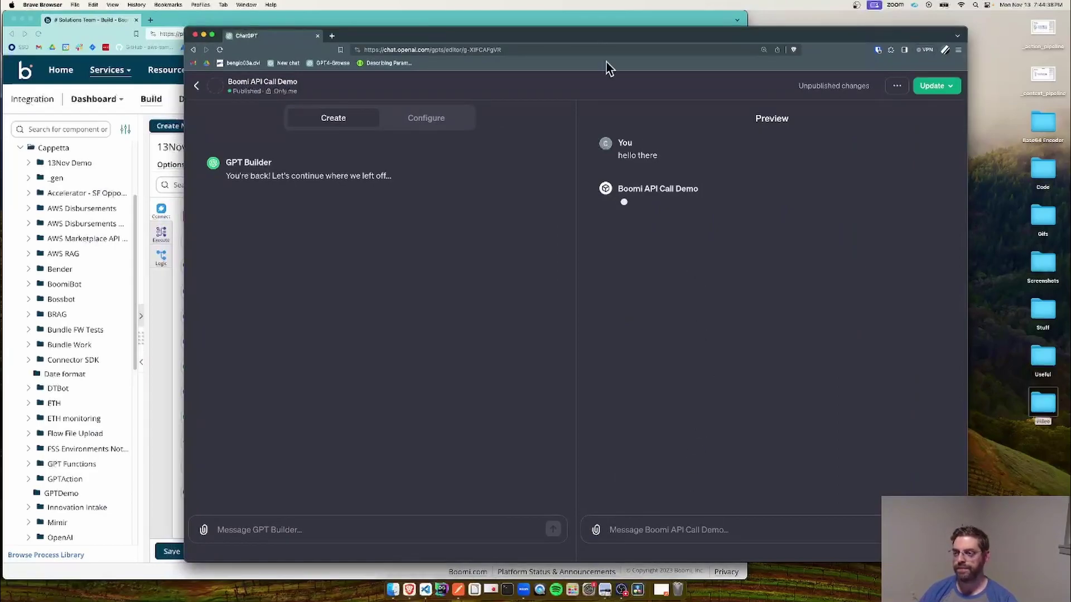
{"action": "left_click_drag", "start_coordinate": [602, 39], "coordinate": [632, 29]}
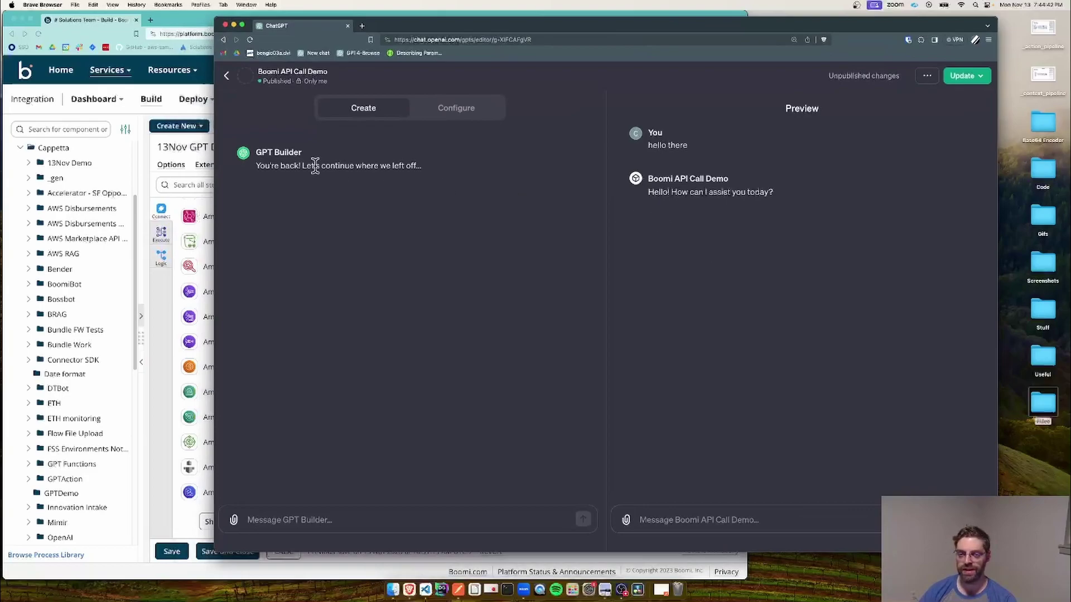
Step: Switch to the Boomi window and close the 13Nov GPT Demo process
{"action": "left_click", "coordinate": [140, 112]}
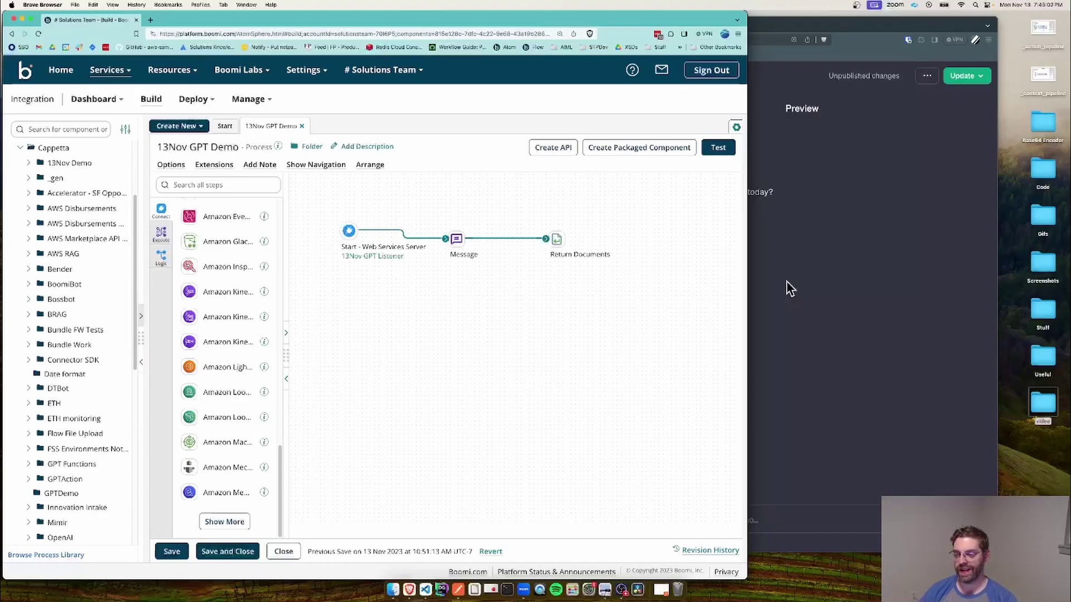
{"action": "left_click", "coordinate": [304, 128]}
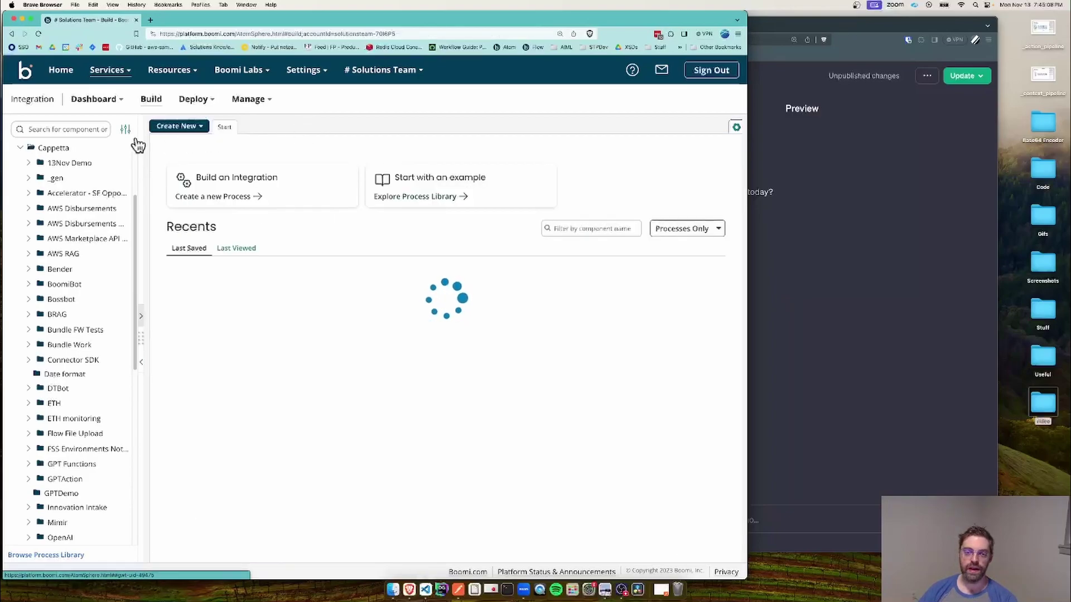
Step: Create a new component of type Process in the expanded folder that contains 13Nov Demo
{"action": "left_click", "coordinate": [118, 147]}
{"action": "left_click", "coordinate": [150, 166]}
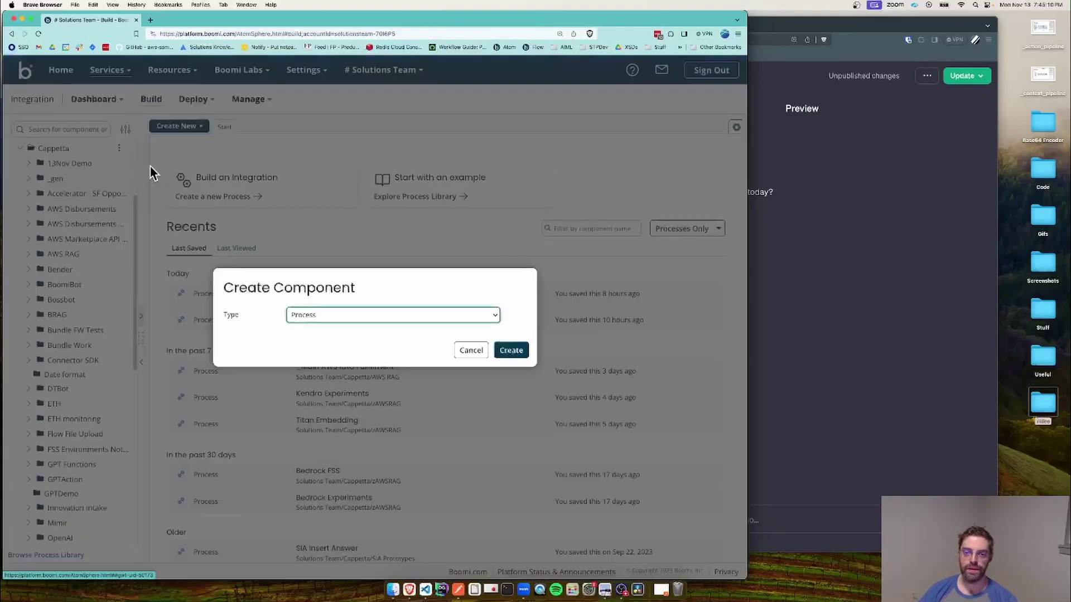
{"action": "left_click", "coordinate": [505, 350]}
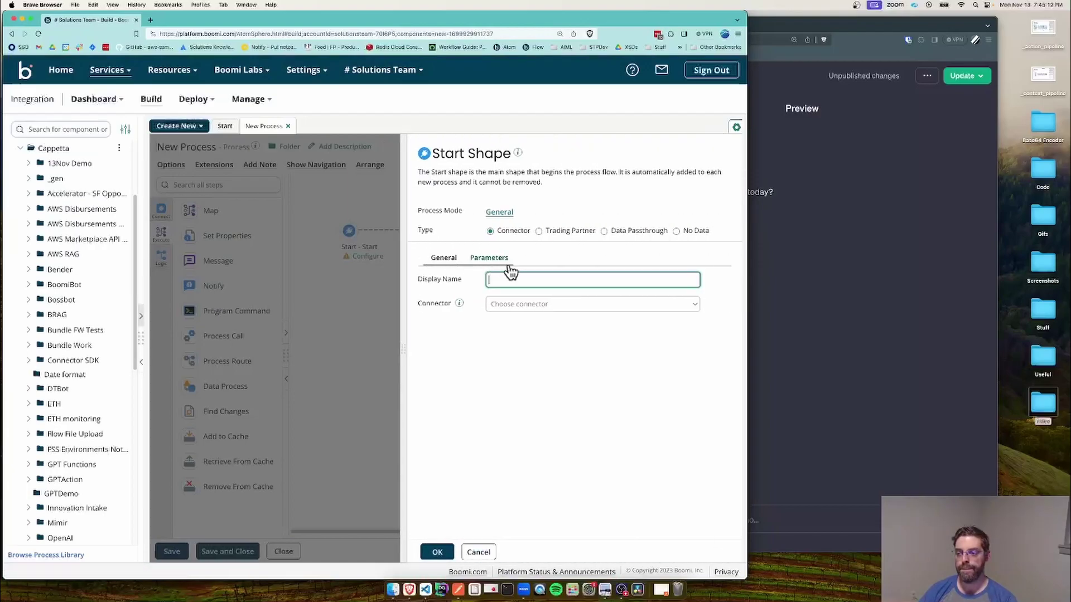
Step: Set the start shape's connector to Web Services Server
{"action": "left_click", "coordinate": [683, 305]}
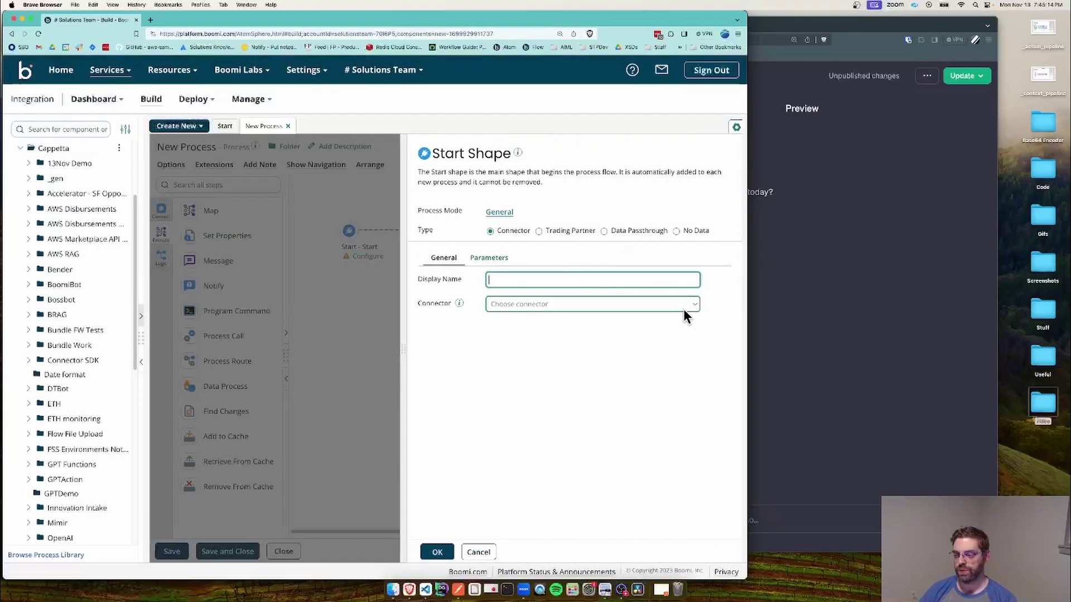
{"action": "type", "text": "web"}
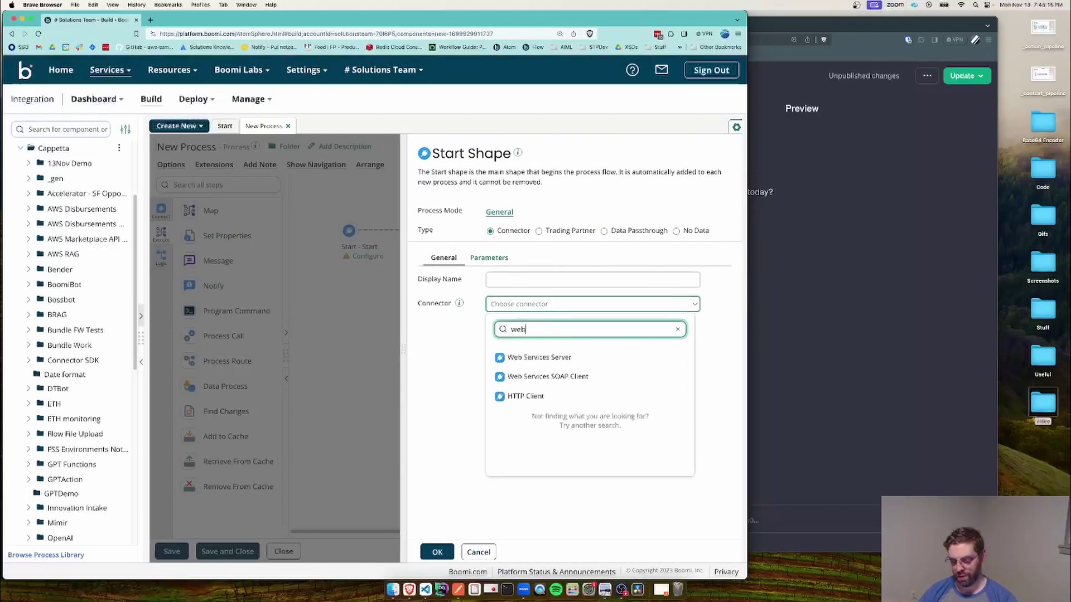
{"action": "left_click", "coordinate": [553, 357]}
{"action": "left_click", "coordinate": [547, 291]}
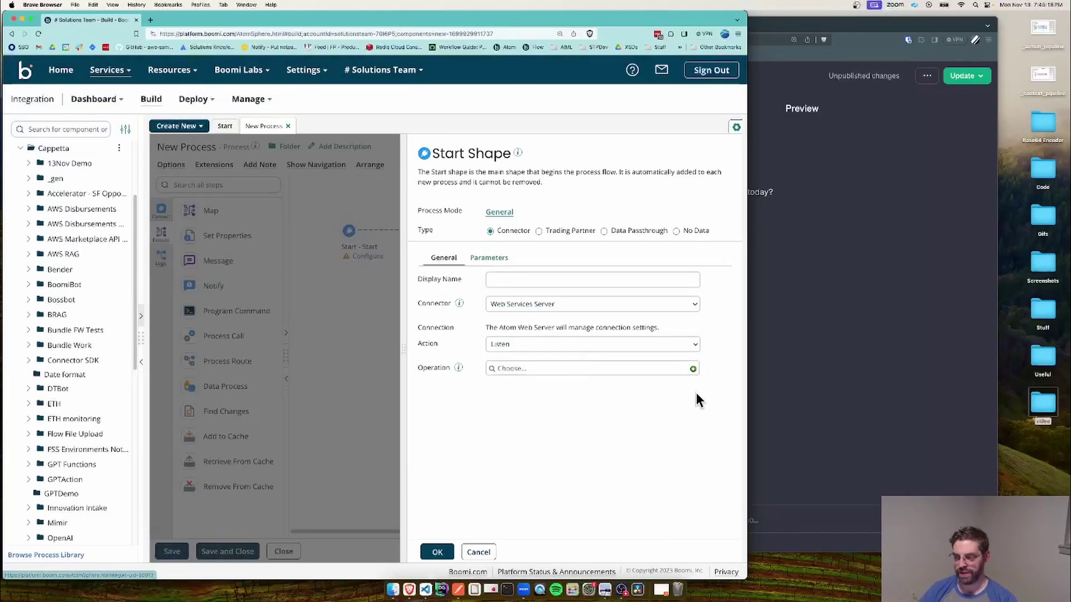
Step: Create a new operation for the start shape and name it GPT Action API Listener
{"action": "left_click", "coordinate": [692, 369]}
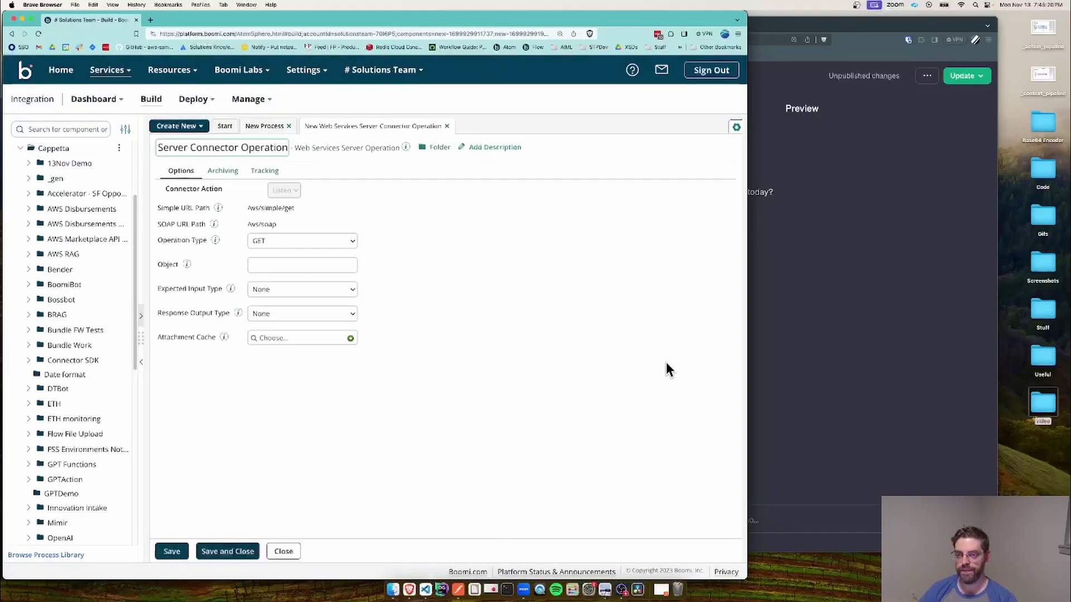
{"action": "triple_click", "coordinate": [236, 147]}
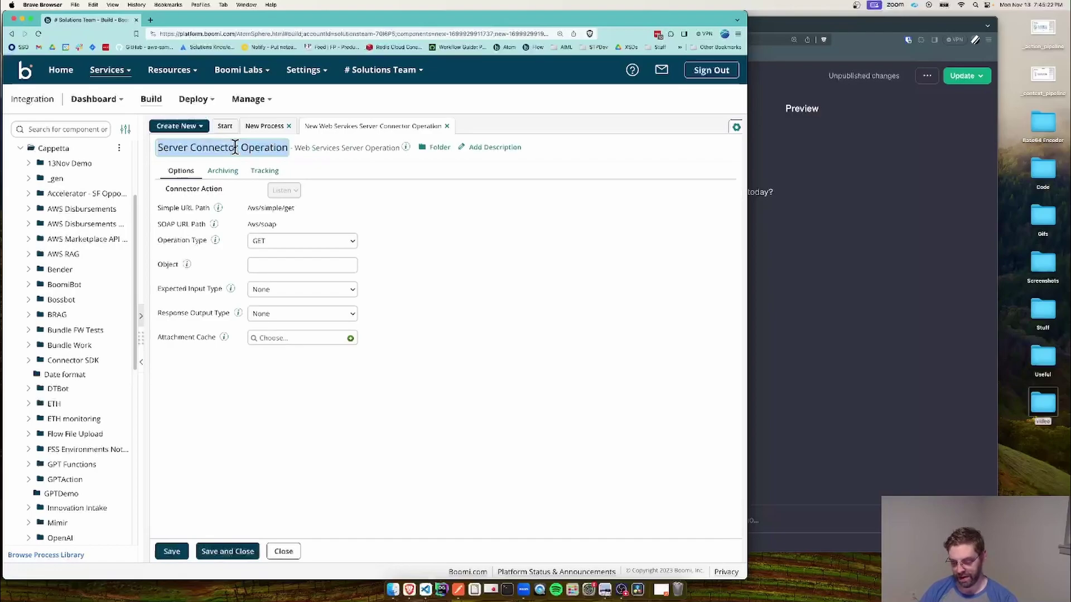
{"action": "type", "text": "GPT Action API"}
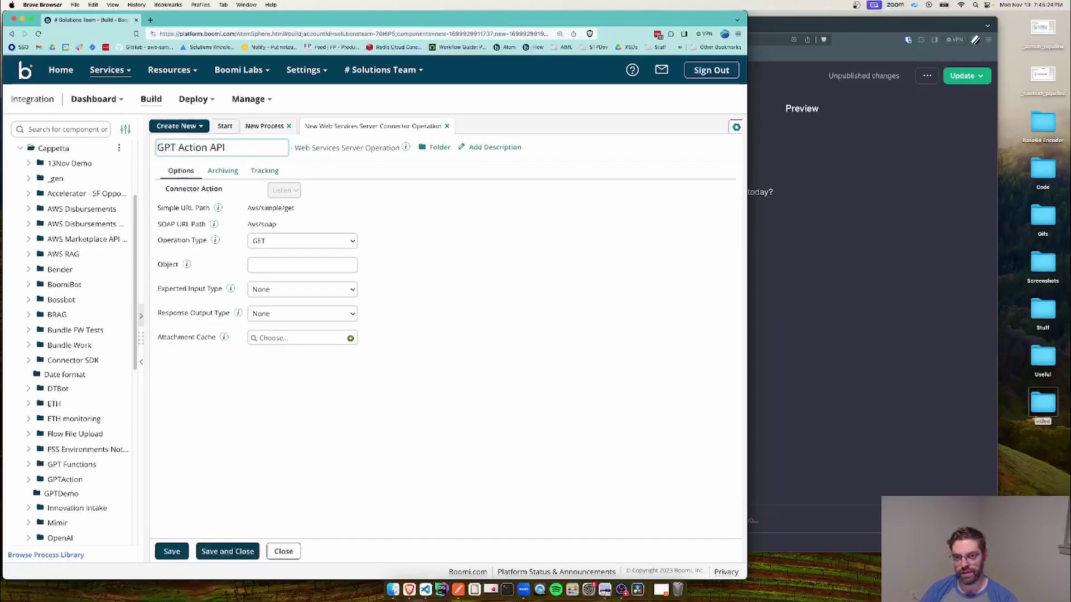
{"action": "type", "text": " Listener"}
Step: Set the listener's operation type to EXECUTE and its object to gptapicall
{"action": "left_click", "coordinate": [295, 240]}
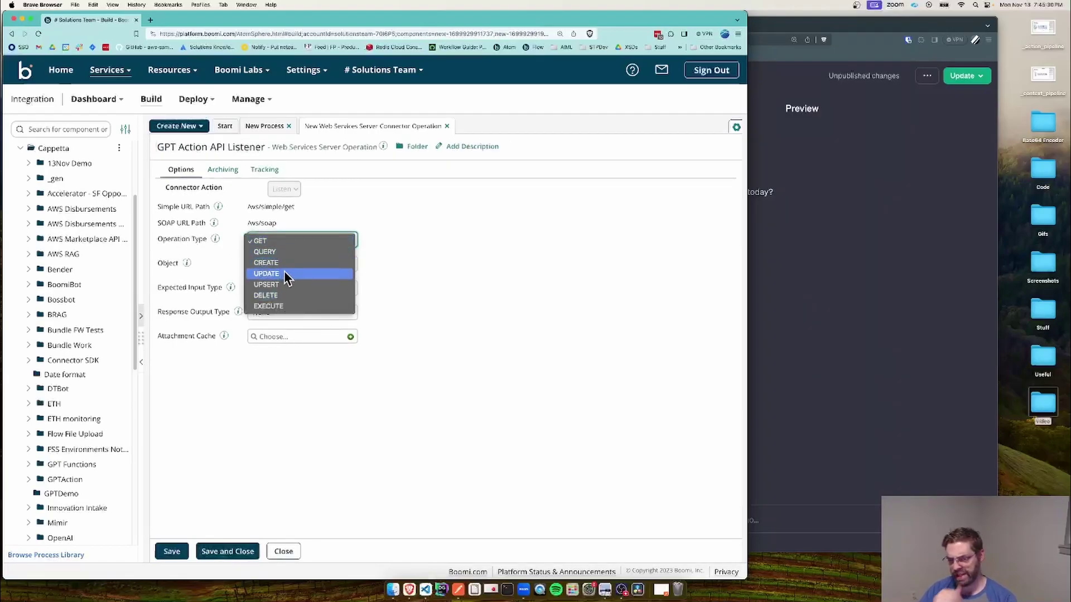
{"action": "left_click", "coordinate": [284, 306]}
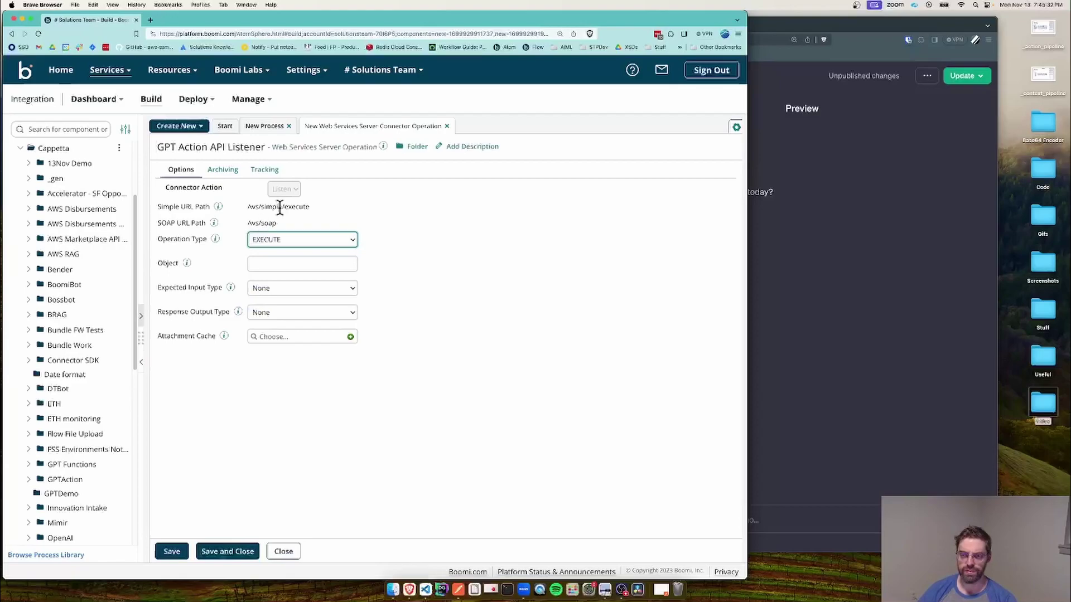
{"action": "left_click", "coordinate": [292, 264]}
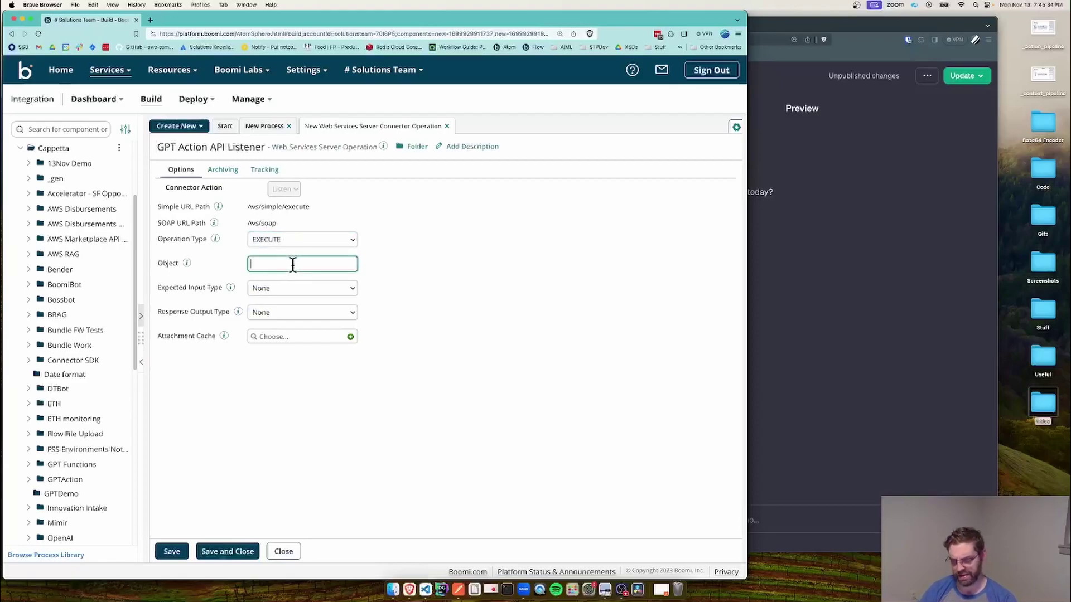
{"action": "type", "text": "gptapicall"}
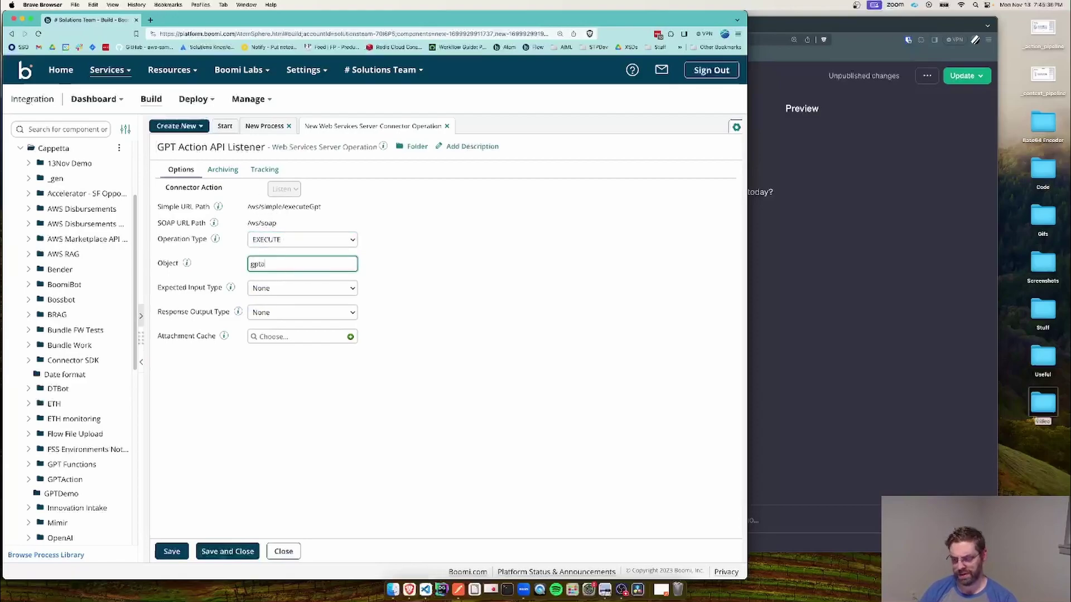
Step: Set both the expected input type and the response output type to Single JSON Object
{"action": "left_click", "coordinate": [275, 285]}
{"action": "left_click", "coordinate": [299, 331]}
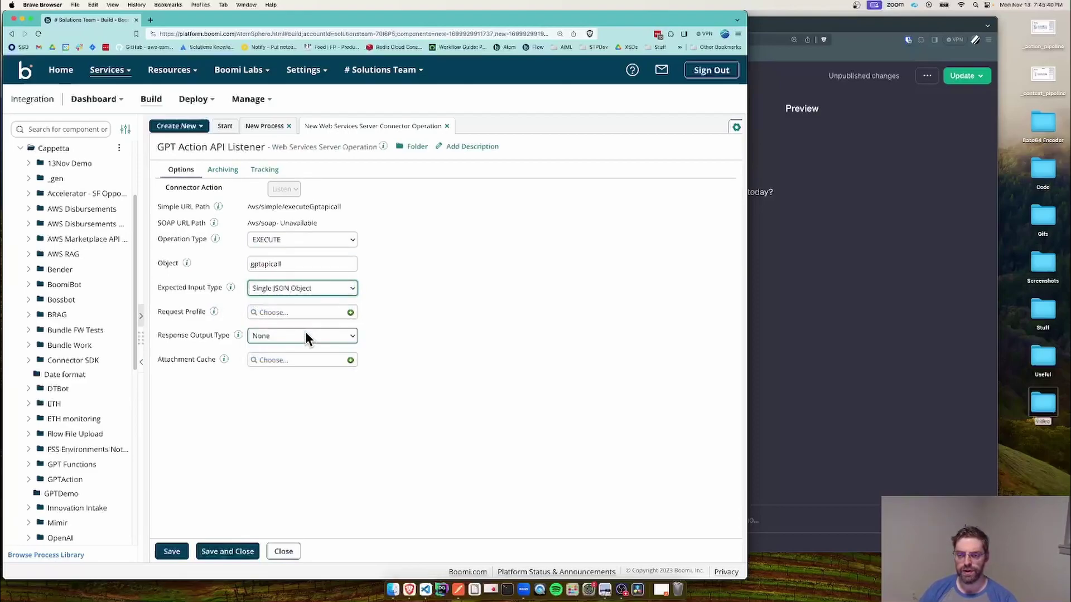
{"action": "left_click", "coordinate": [328, 336]}
{"action": "left_click", "coordinate": [321, 379]}
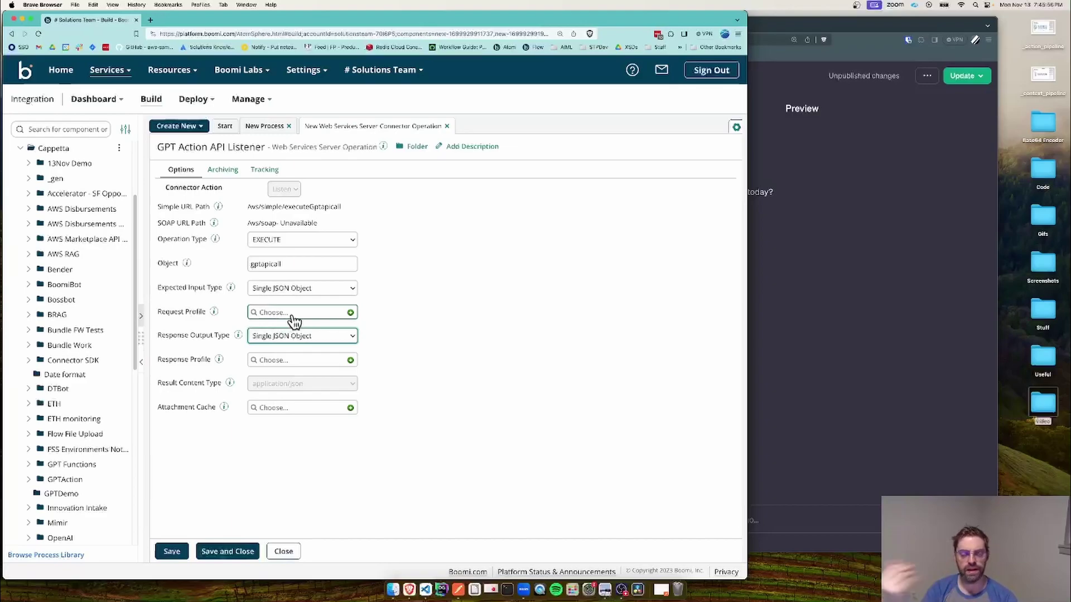
Step: Create a new request profile named GPT Action Listener Request and choose to build it manually
{"action": "left_click", "coordinate": [349, 313]}
{"action": "double_click", "coordinate": [216, 150]}
{"action": "triple_click", "coordinate": [217, 150]}
{"action": "type", "text": "GP"}
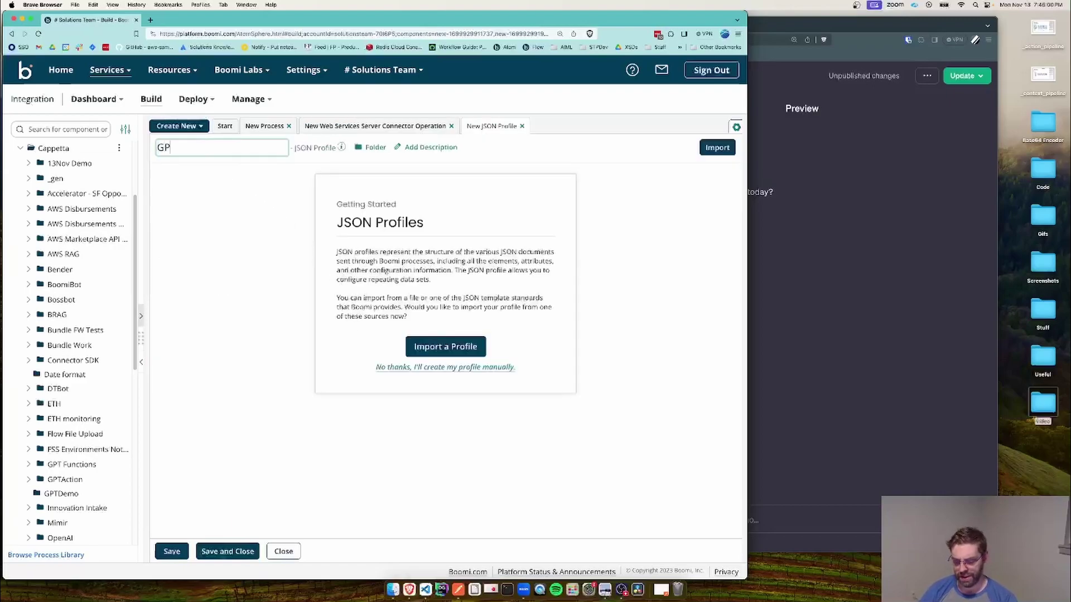
{"action": "type", "text": "T Action Listen"}
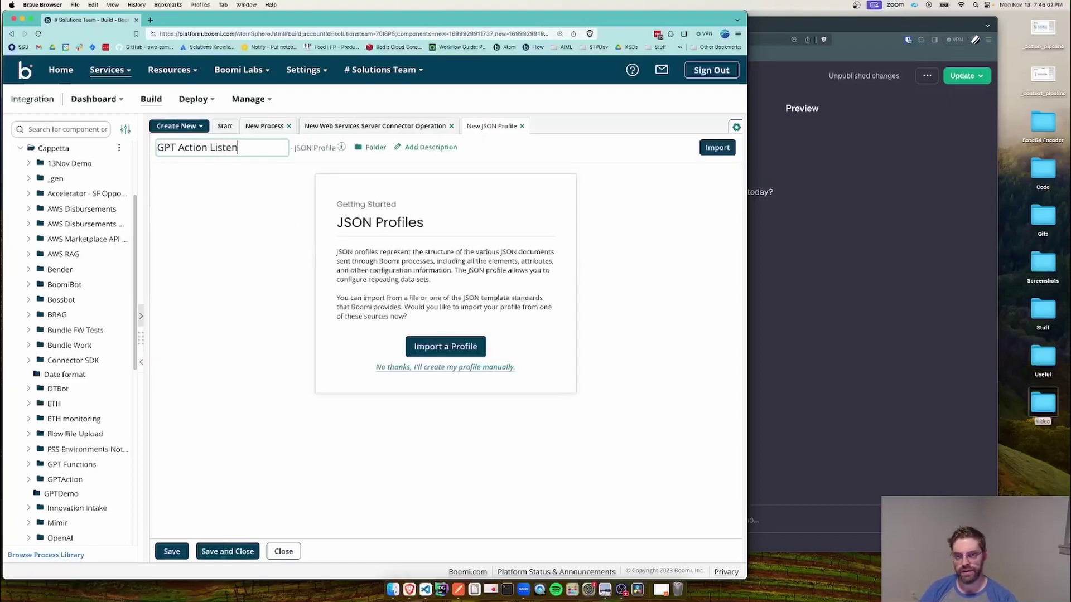
{"action": "type", "text": "er Request"}
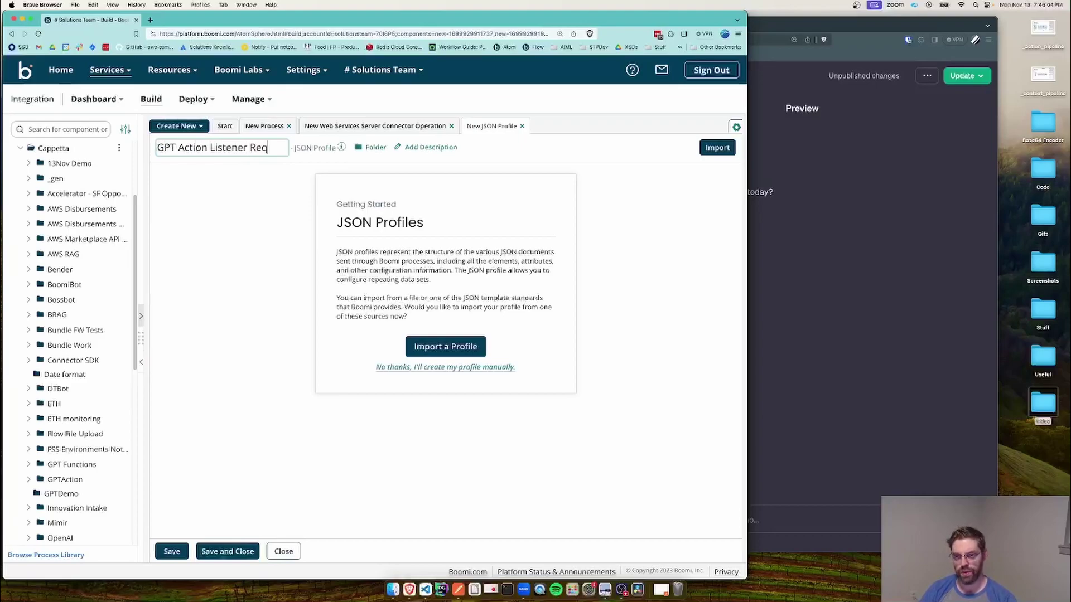
{"action": "left_click", "coordinate": [417, 367]}
Step: Set the value type of the request profile's Root element to Object
{"action": "left_click", "coordinate": [184, 189]}
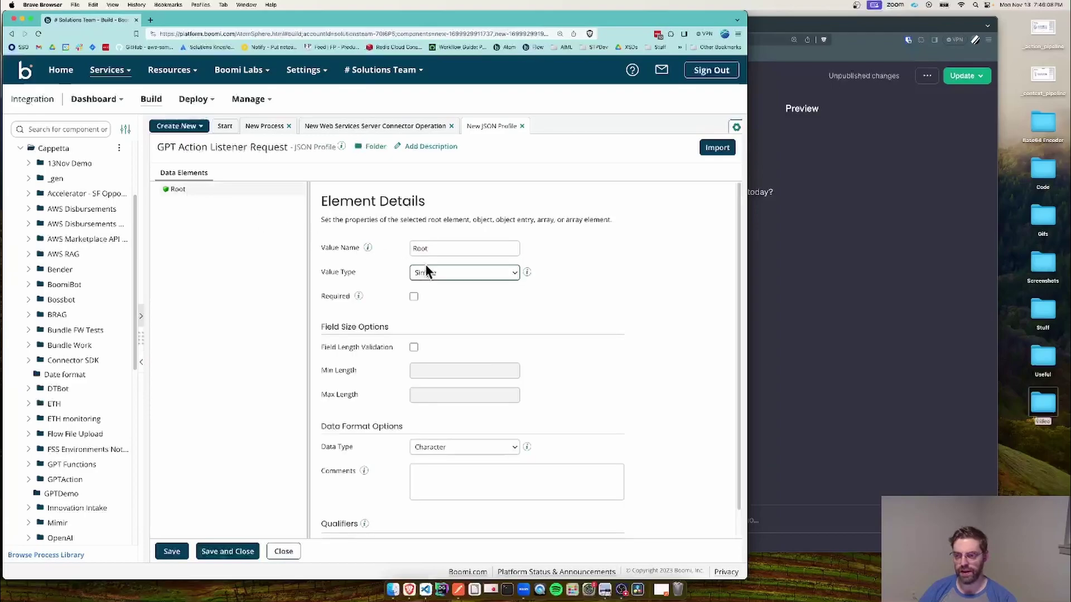
{"action": "left_click", "coordinate": [447, 273]}
{"action": "left_click", "coordinate": [451, 305]}
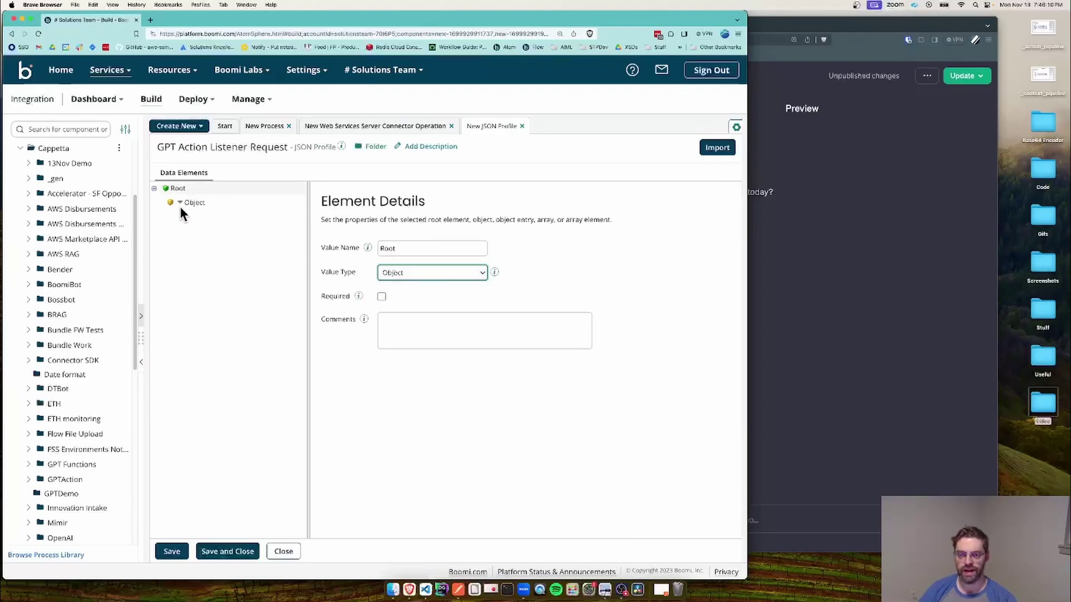
Step: Add an entry named userRequest to the Object in the request profile
{"action": "left_click", "coordinate": [179, 202]}
{"action": "left_click", "coordinate": [203, 221]}
{"action": "left_click", "coordinate": [200, 216]}
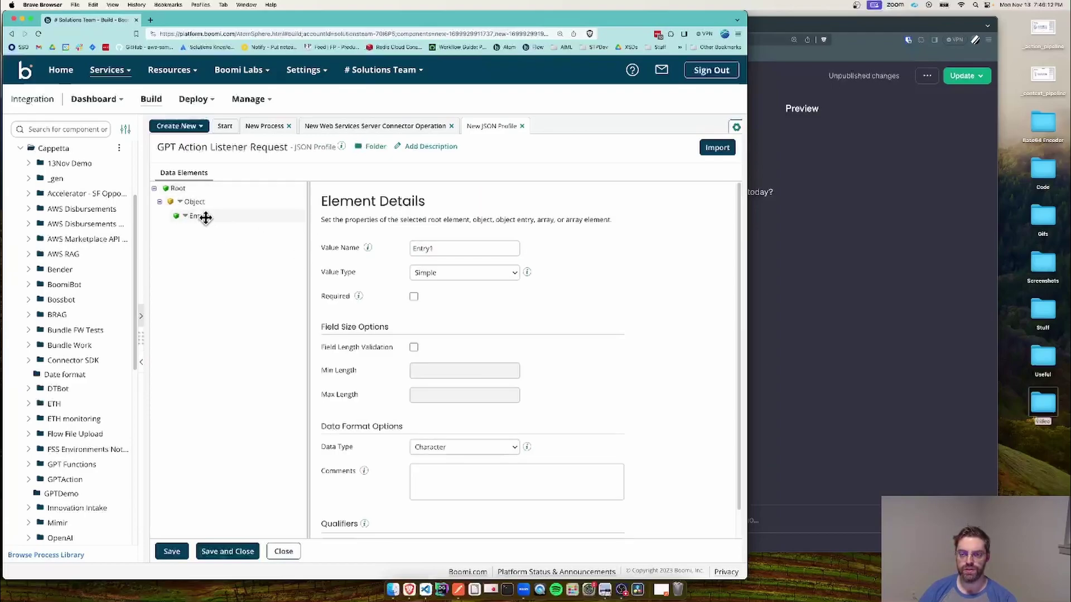
{"action": "double_click", "coordinate": [461, 249]}
{"action": "type", "text": "u"}
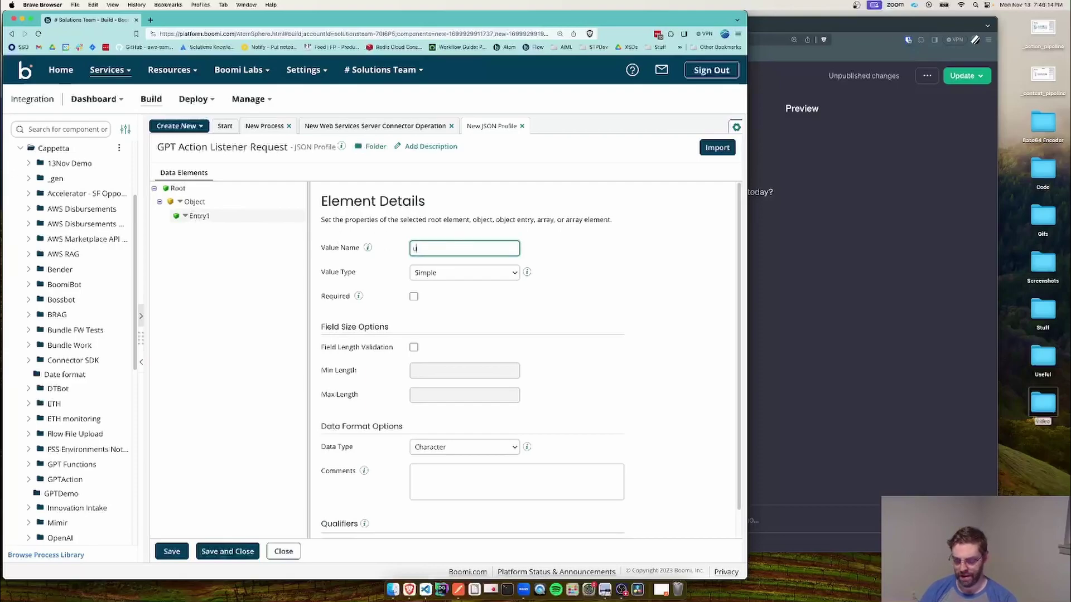
{"action": "type", "text": "serRequest"}
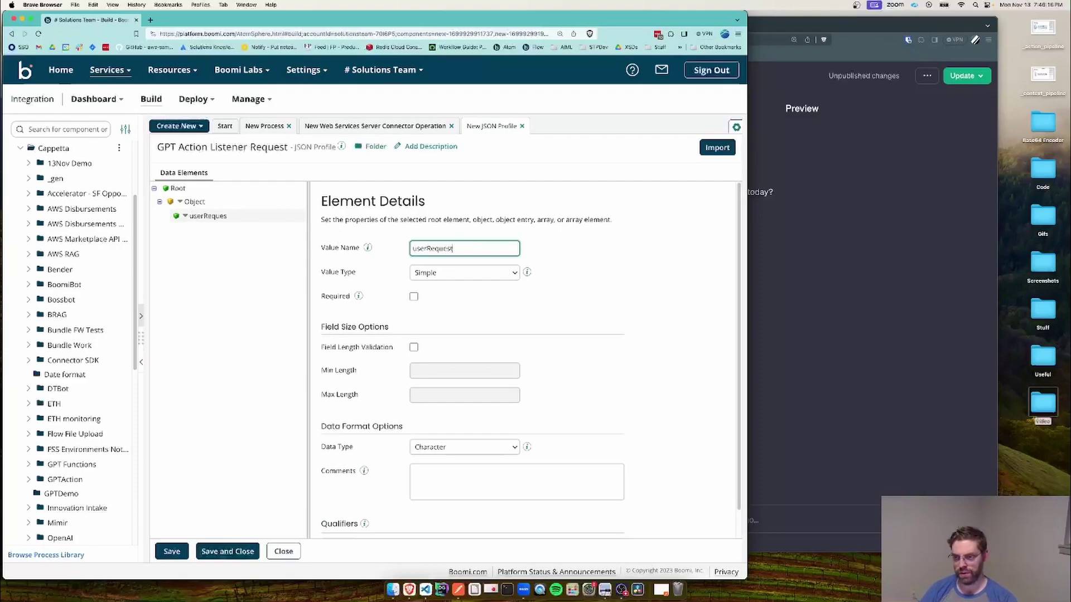
Step: Save and close the GPT Action Listener Request profile, and save the GPT Action API Listener operation
{"action": "left_click", "coordinate": [177, 553]}
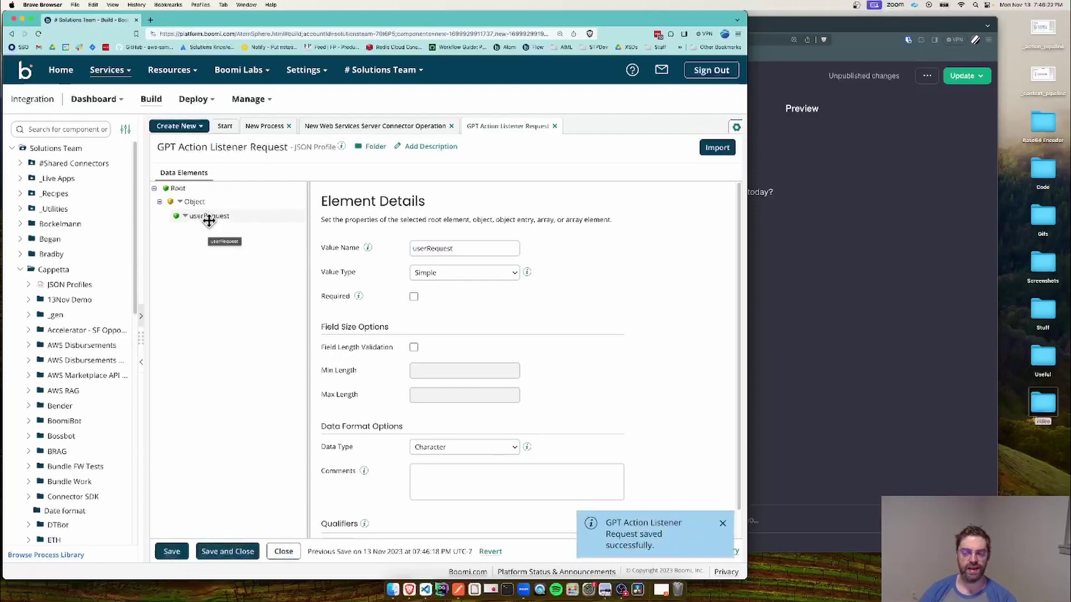
{"action": "left_click", "coordinate": [170, 552]}
{"action": "left_click", "coordinate": [254, 552]}
{"action": "left_click", "coordinate": [172, 552]}
Step: Create a new response profile named GPT Action Response and choose to build it manually
{"action": "left_click", "coordinate": [350, 359]}
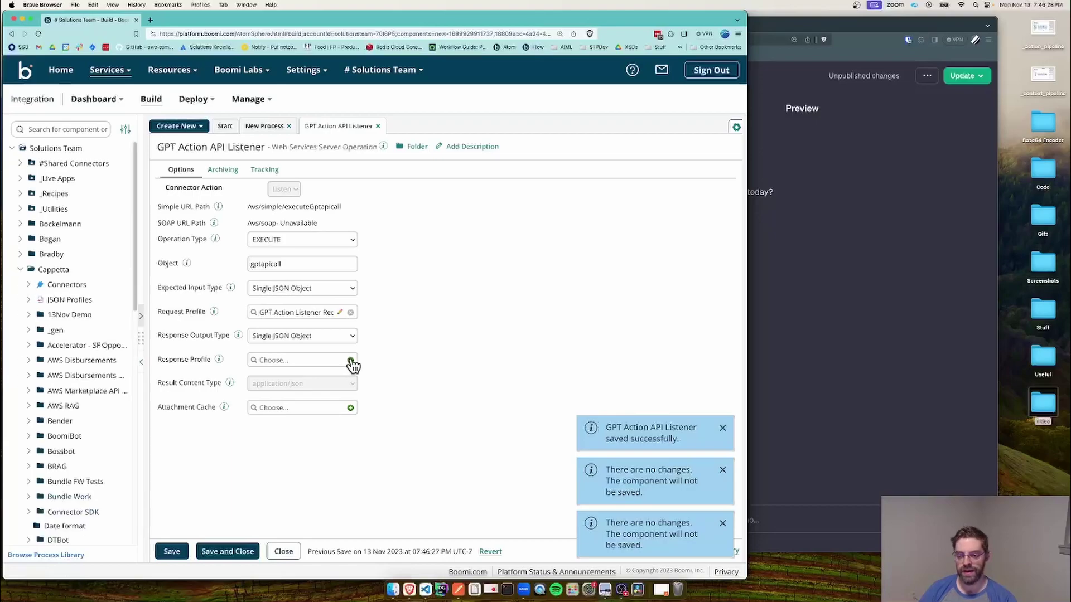
{"action": "left_click", "coordinate": [228, 148]}
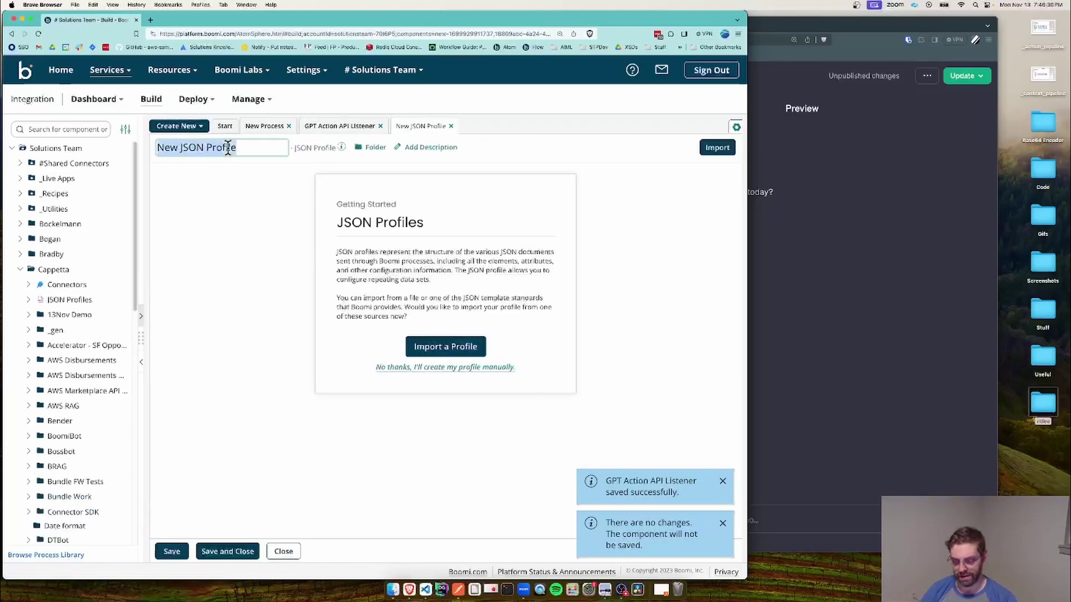
{"action": "type", "text": "GPT Action Response"}
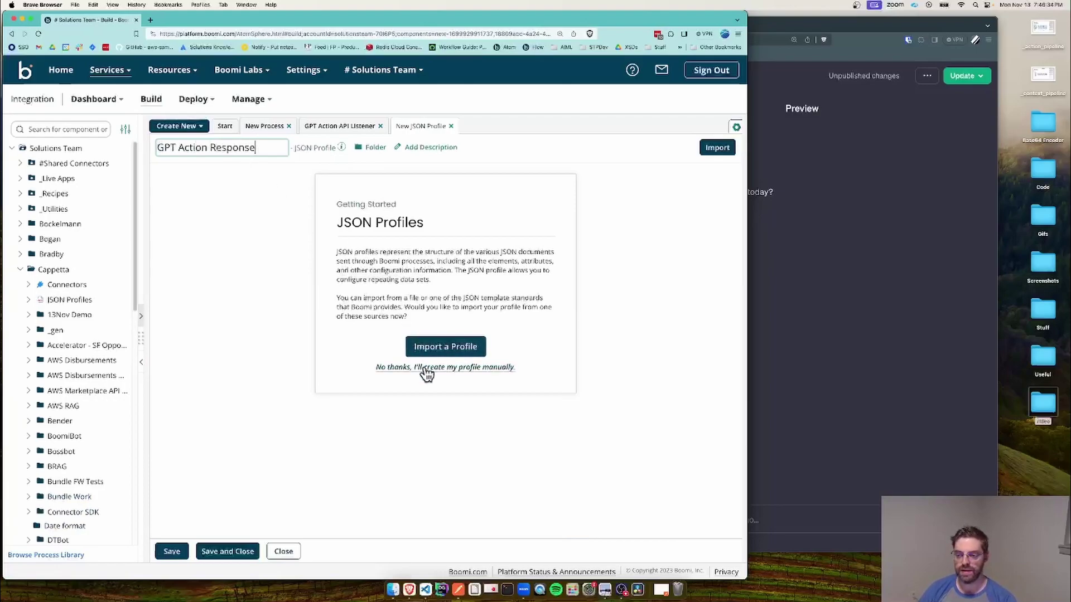
{"action": "left_click", "coordinate": [427, 368]}
Step: Set the value type of the response profile's Root element to Object
{"action": "left_click", "coordinate": [440, 272]}
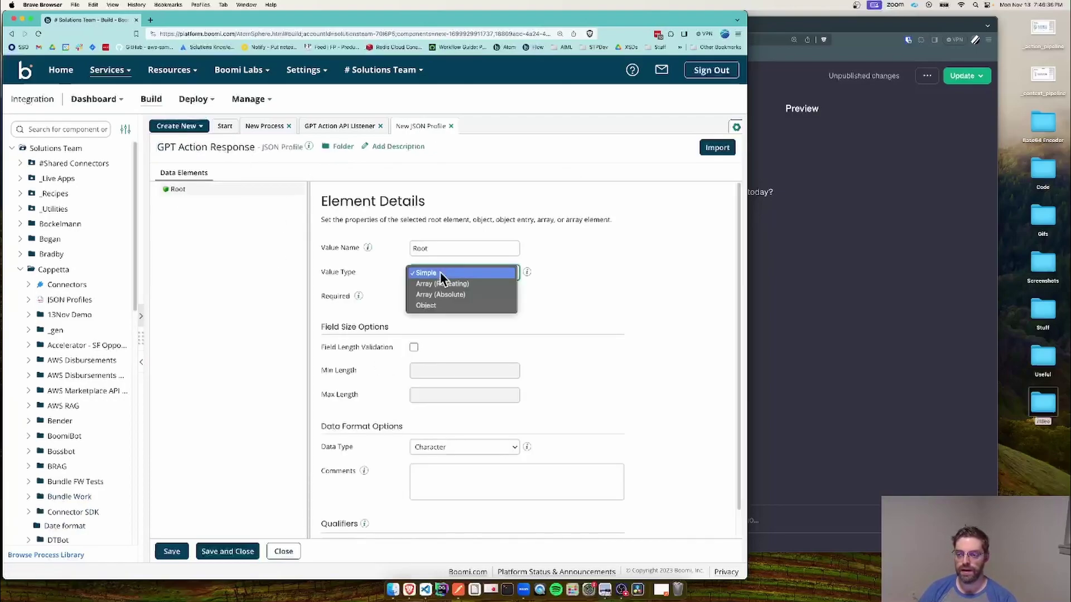
{"action": "left_click", "coordinate": [444, 313]}
{"action": "left_click", "coordinate": [443, 272]}
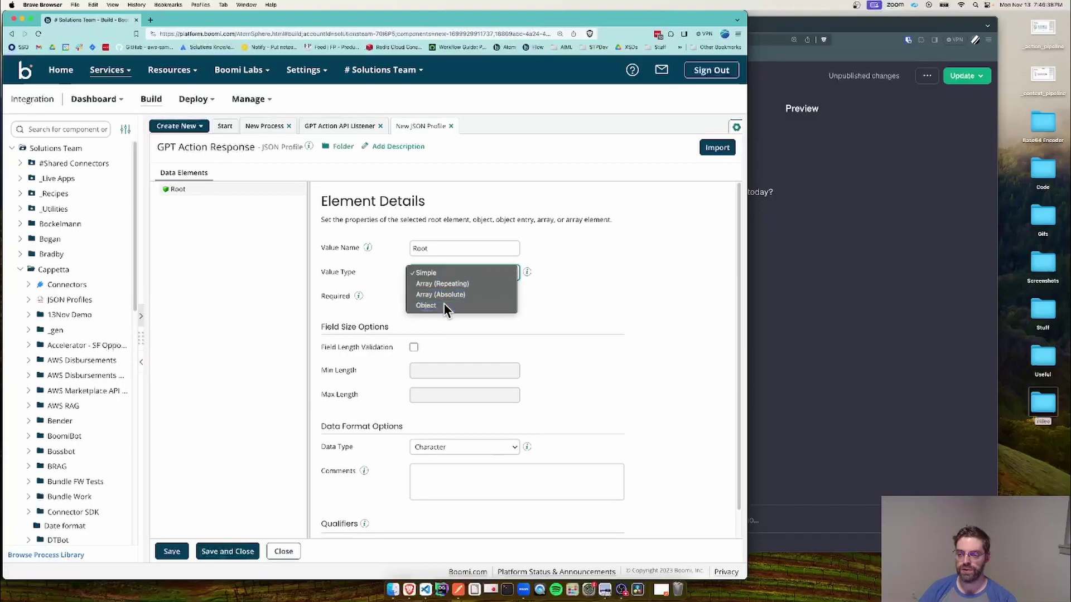
{"action": "left_click", "coordinate": [441, 305]}
Step: Add an entry named processReponse to the Object in the response profile
{"action": "left_click", "coordinate": [179, 203]}
{"action": "left_click", "coordinate": [208, 217]}
{"action": "double_click", "coordinate": [458, 248]}
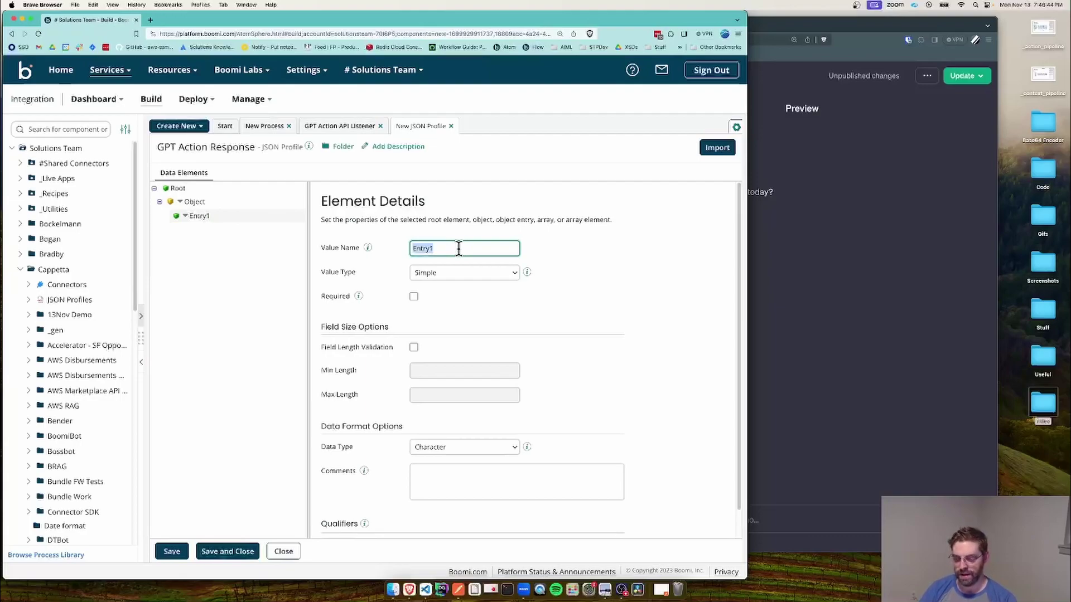
{"action": "type", "text": "processReponse"}
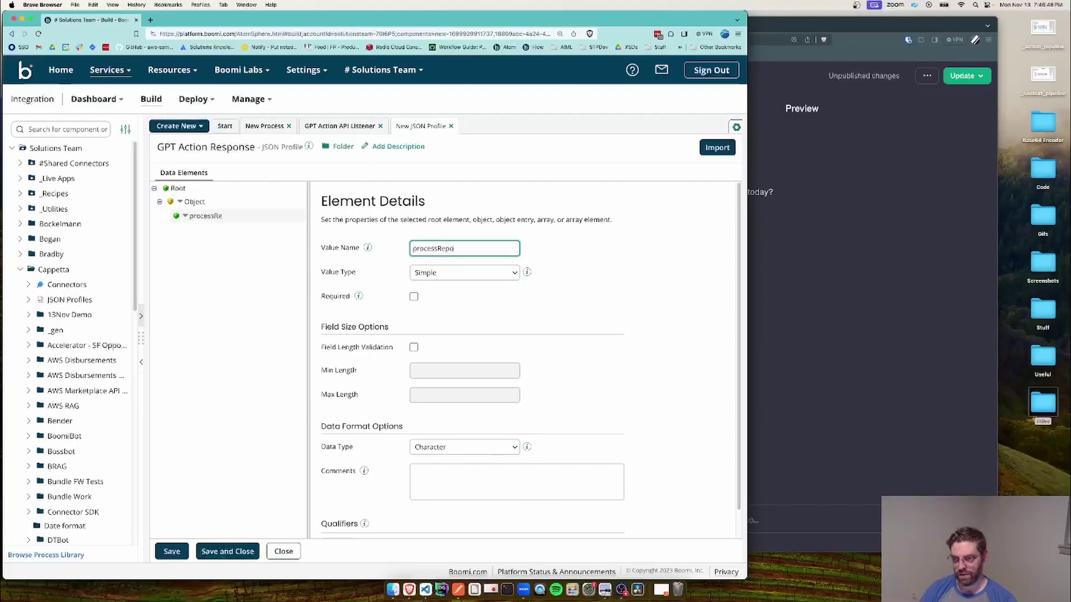
Step: Correct the name of the response profile's entry to processResponse
{"action": "key", "text": "BackSpace"}
{"action": "key", "text": "BackSpace"}
{"action": "key", "text": "BackSpace"}
{"action": "key", "text": "BackSpace"}
{"action": "type", "text": "sponse"}
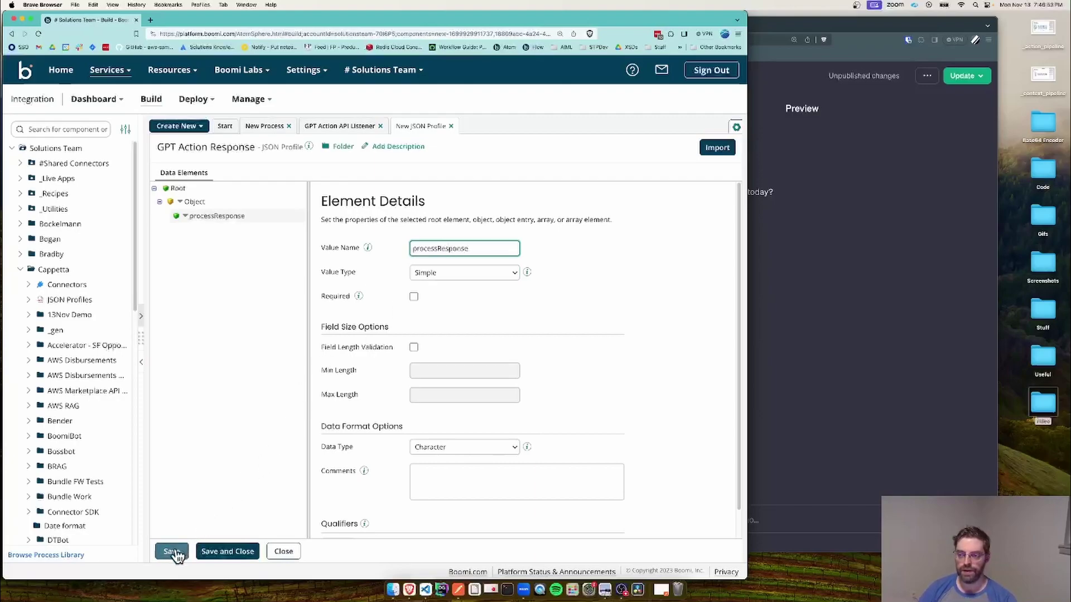
Step: Save and close the GPT Action Response profile and the GPT Action API Listener operation, and accept the Start shape's settings
{"action": "left_click", "coordinate": [174, 552]}
{"action": "left_click", "coordinate": [217, 552]}
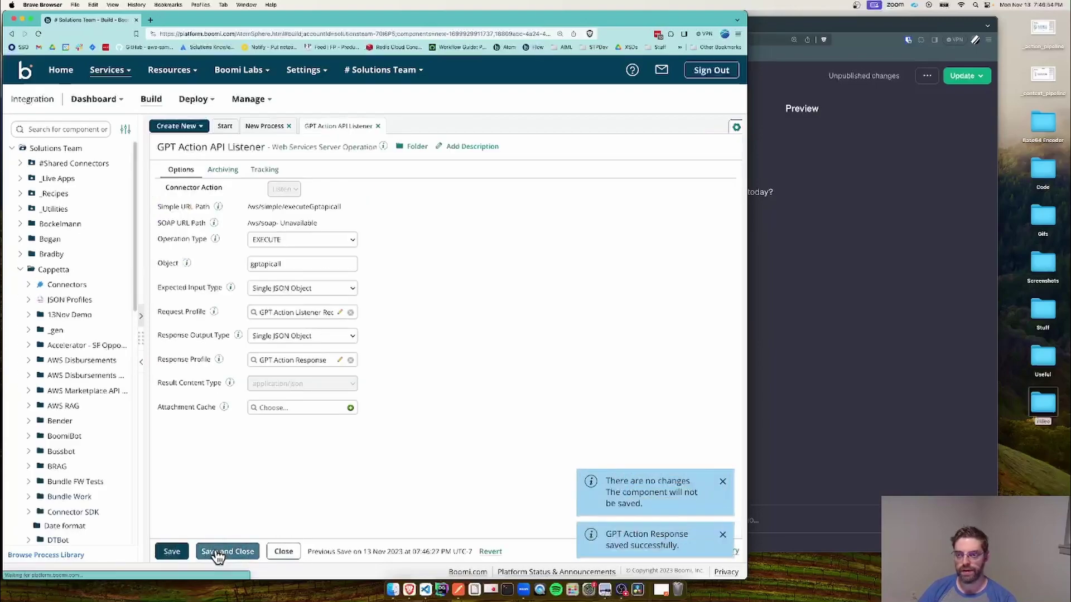
{"action": "left_click", "coordinate": [217, 552]}
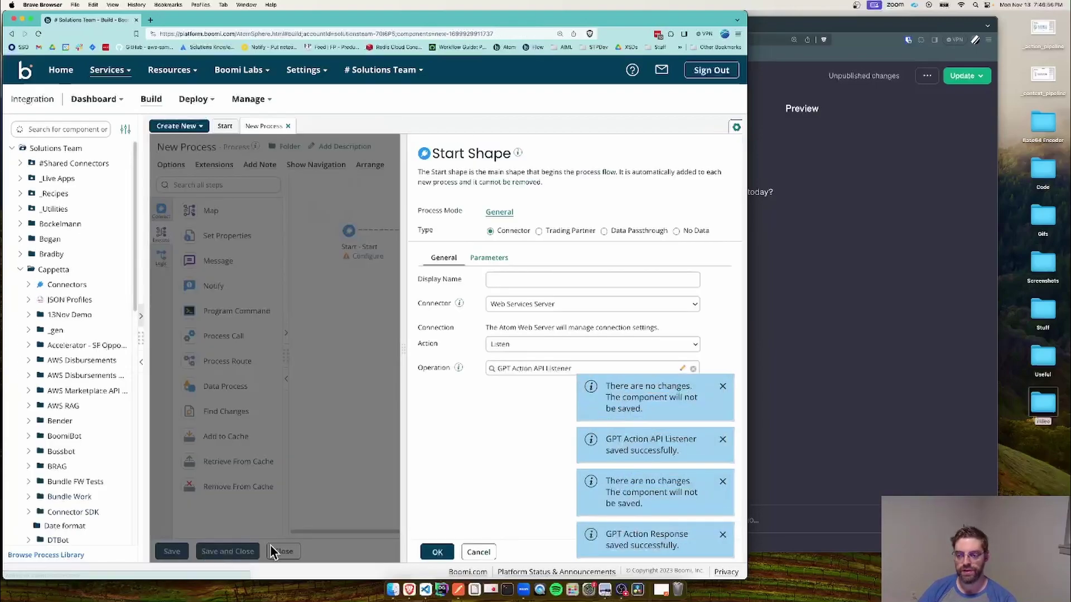
{"action": "left_click", "coordinate": [438, 552]}
Step: Add a Map shape to the process and create a new map for it named Map reqest to response
{"action": "left_click_drag", "start_coordinate": [206, 201], "coordinate": [493, 239]}
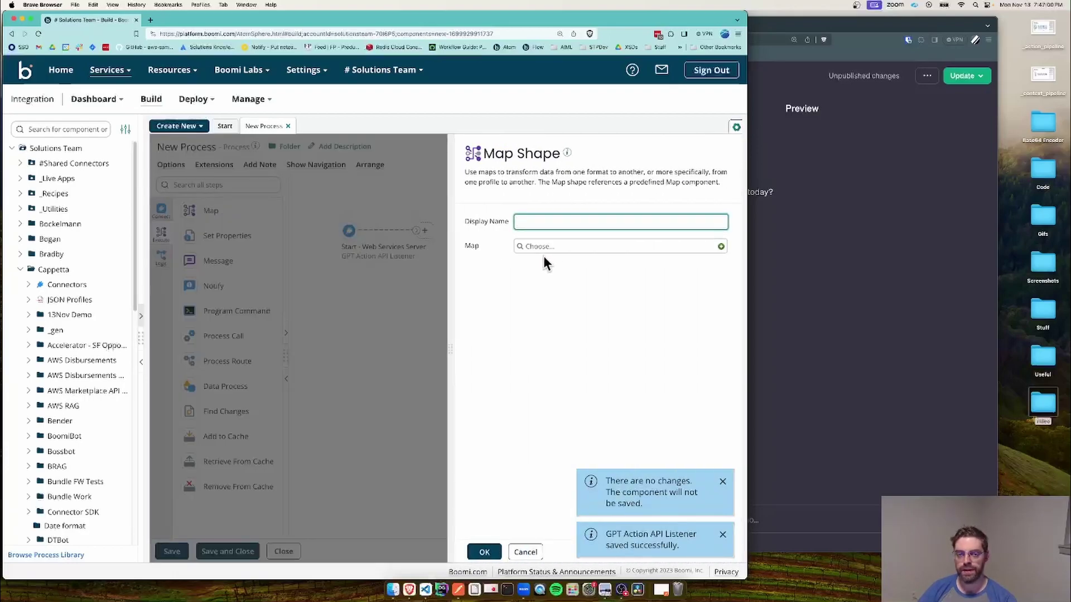
{"action": "left_click", "coordinate": [721, 246]}
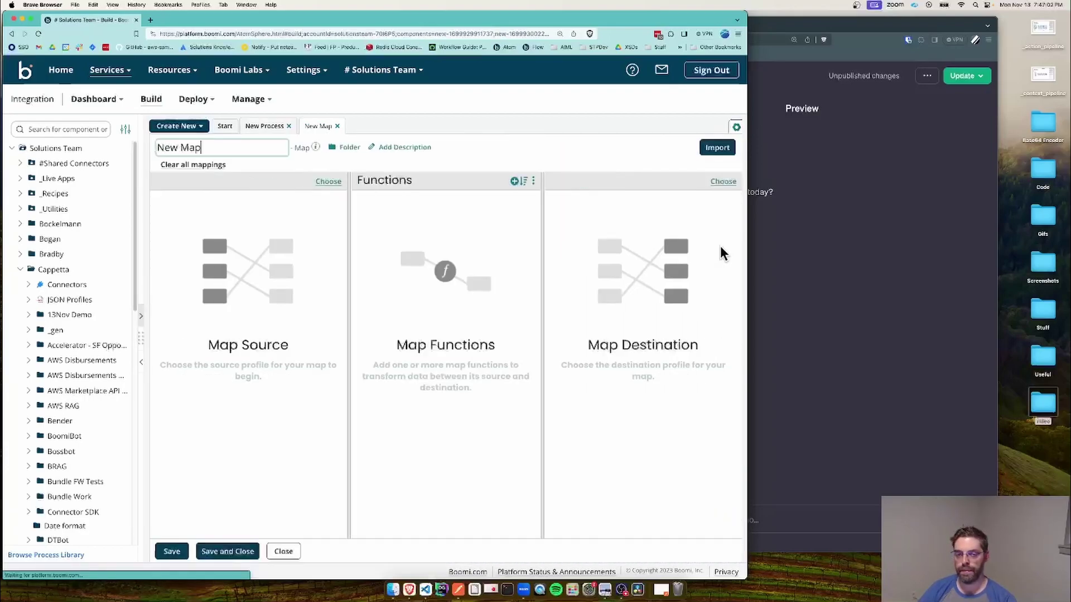
{"action": "triple_click", "coordinate": [231, 146]}
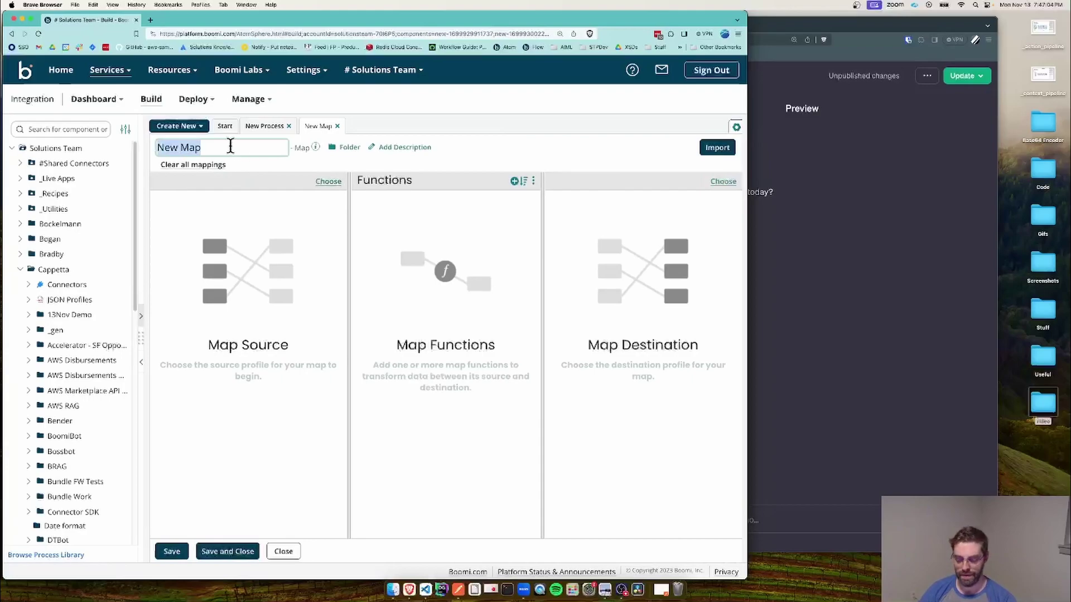
{"action": "type", "text": "Map reqest to response"}
Step: Set the map's source to the JSON profile GPT Action Listener Request
{"action": "left_click", "coordinate": [322, 181]}
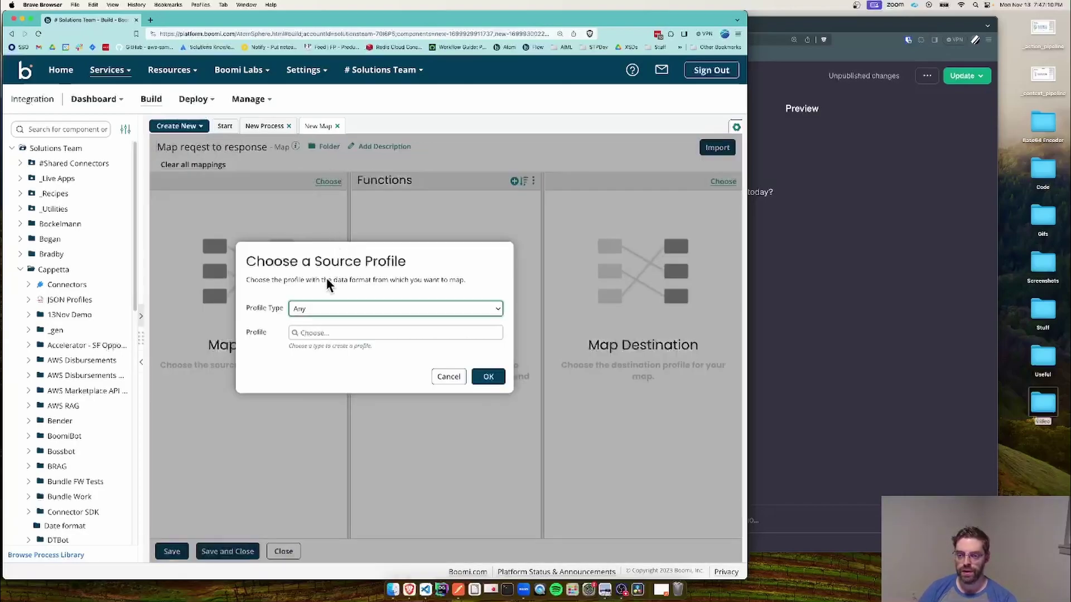
{"action": "left_click", "coordinate": [323, 307]}
{"action": "left_click", "coordinate": [334, 351]}
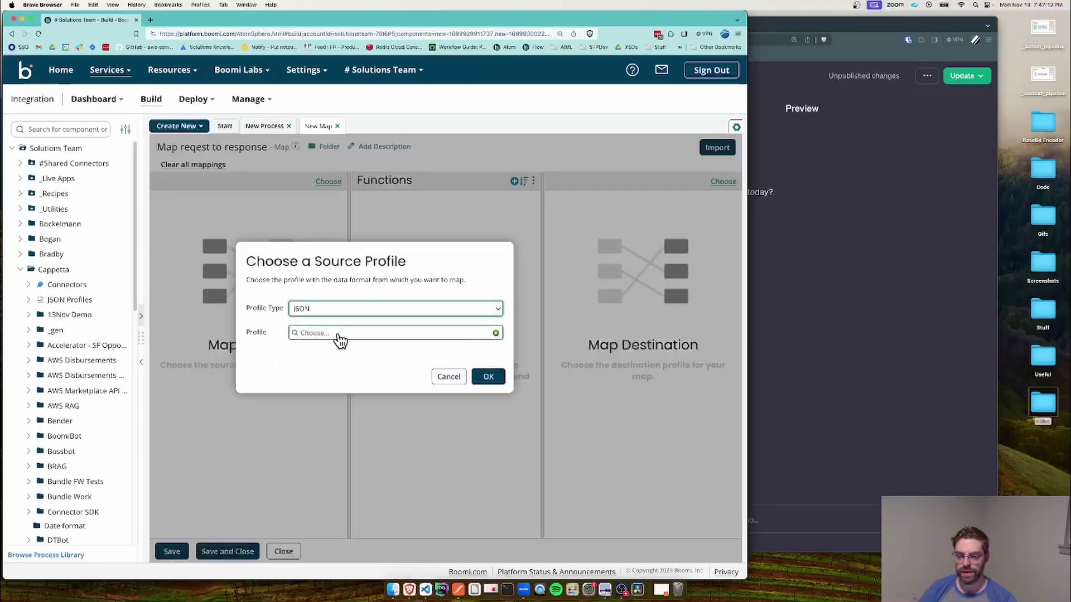
{"action": "left_click", "coordinate": [342, 335]}
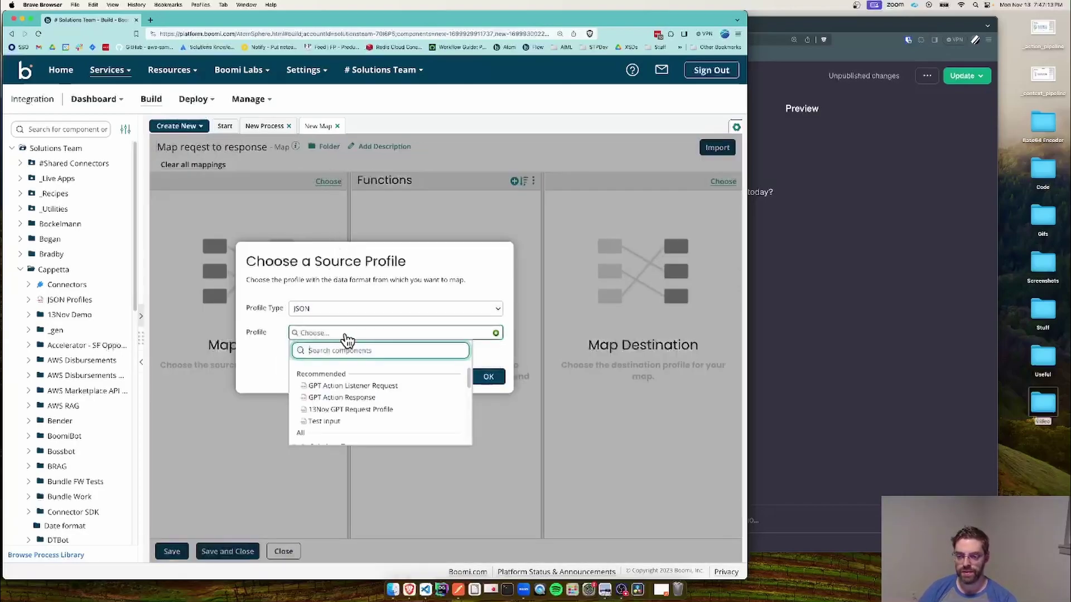
{"action": "left_click", "coordinate": [339, 386]}
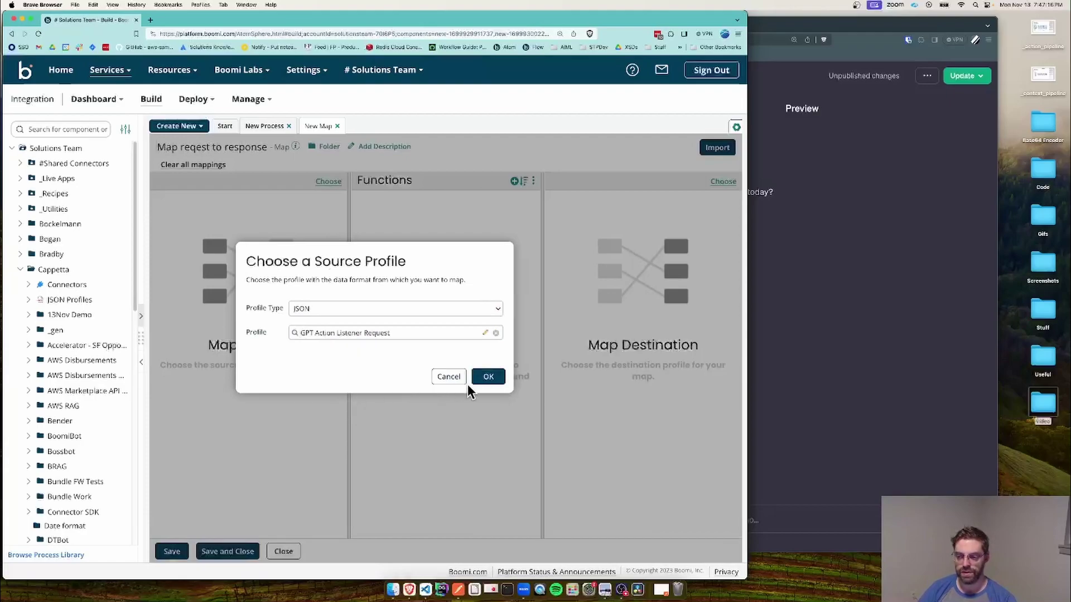
{"action": "left_click", "coordinate": [486, 377]}
Step: Set the map's destination to the JSON profile GPT Action Response
{"action": "left_click", "coordinate": [723, 181]}
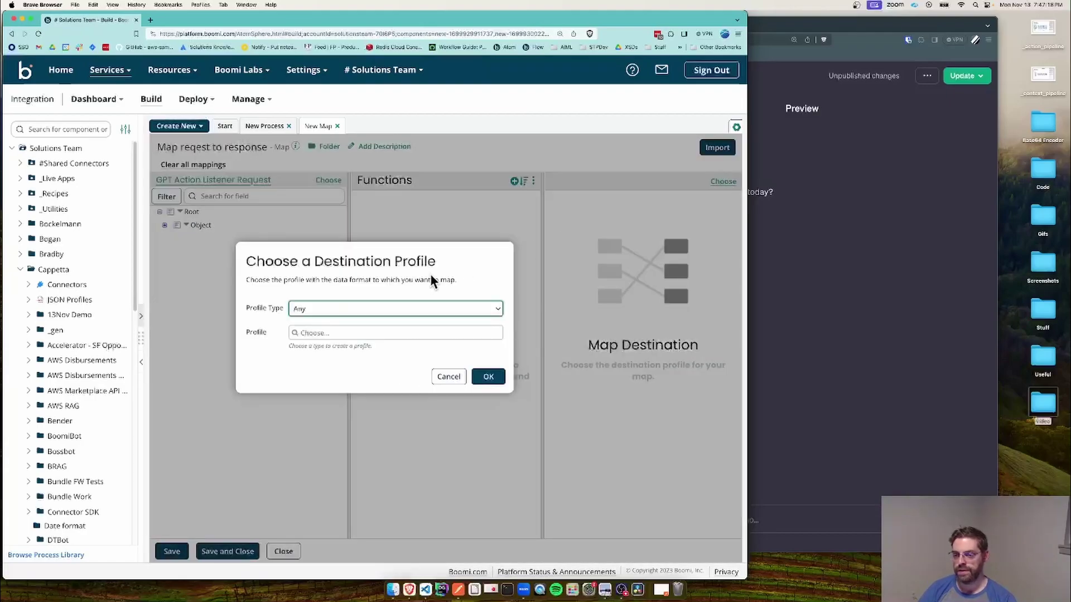
{"action": "left_click", "coordinate": [383, 309]}
{"action": "left_click", "coordinate": [373, 342]}
{"action": "left_click", "coordinate": [381, 310]}
{"action": "left_click", "coordinate": [380, 320]}
{"action": "left_click", "coordinate": [389, 335]}
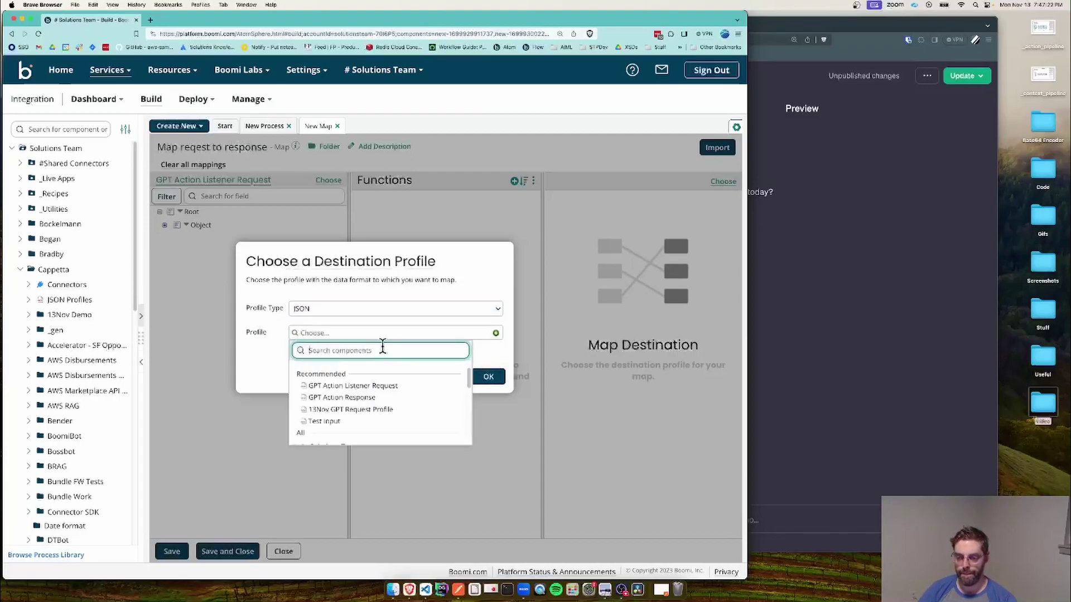
{"action": "left_click", "coordinate": [340, 396]}
{"action": "left_click", "coordinate": [480, 377]}
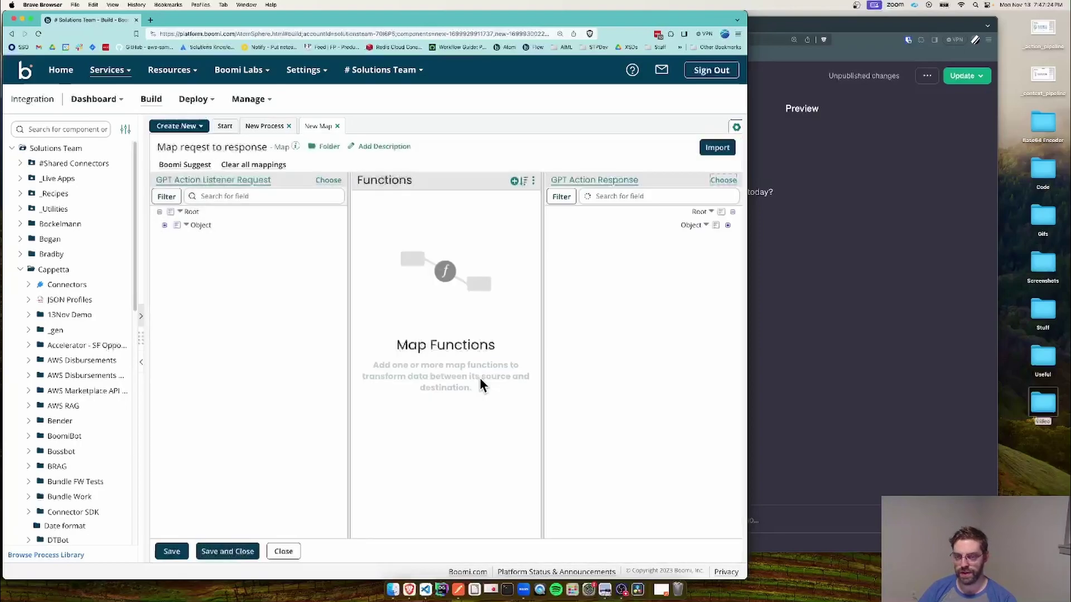
Step: Expand the Object in both map profiles and add a String Concat function from the String category
{"action": "left_click", "coordinate": [165, 225]}
{"action": "left_click", "coordinate": [726, 225]}
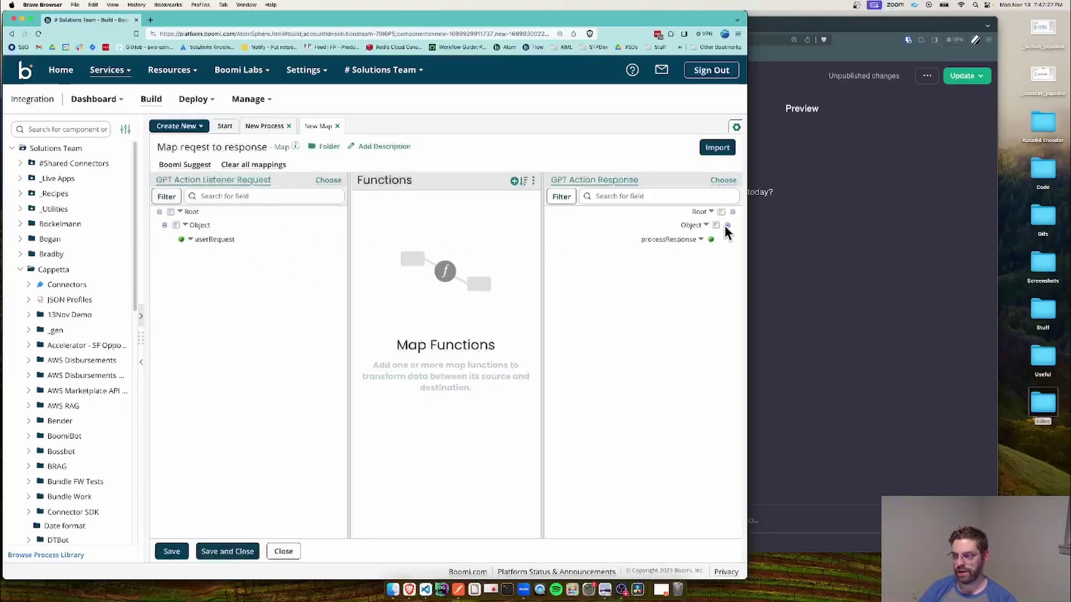
{"action": "left_click", "coordinate": [514, 181]}
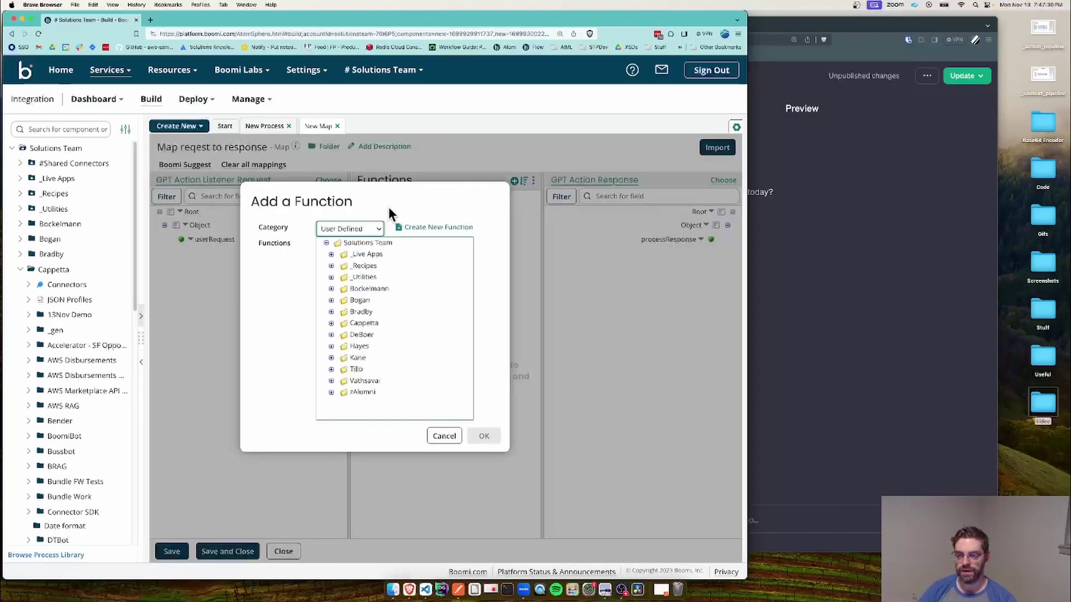
{"action": "left_click", "coordinate": [366, 228]}
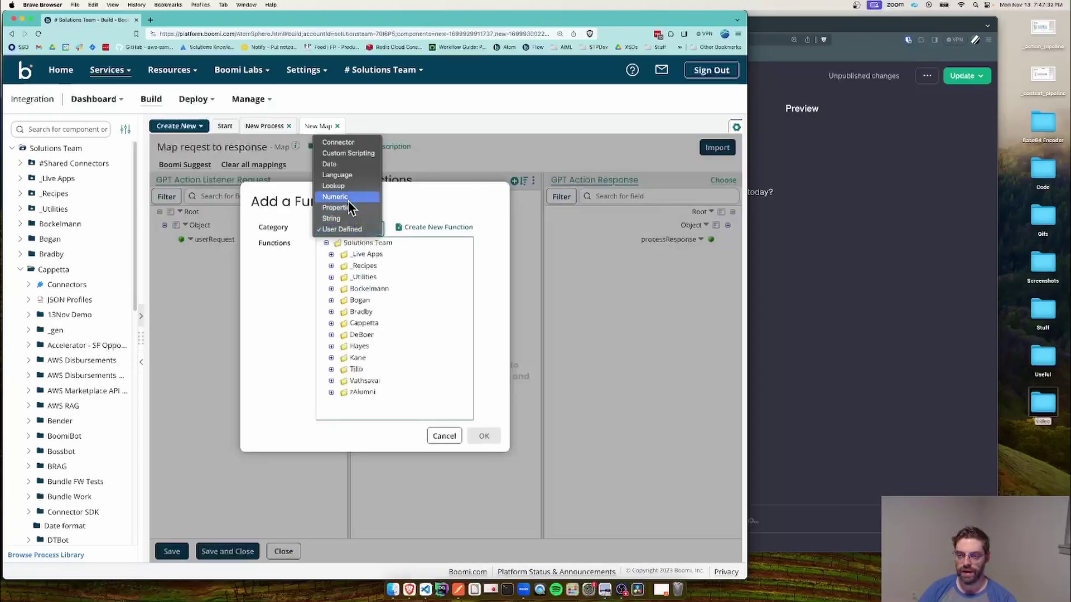
{"action": "left_click", "coordinate": [346, 217]}
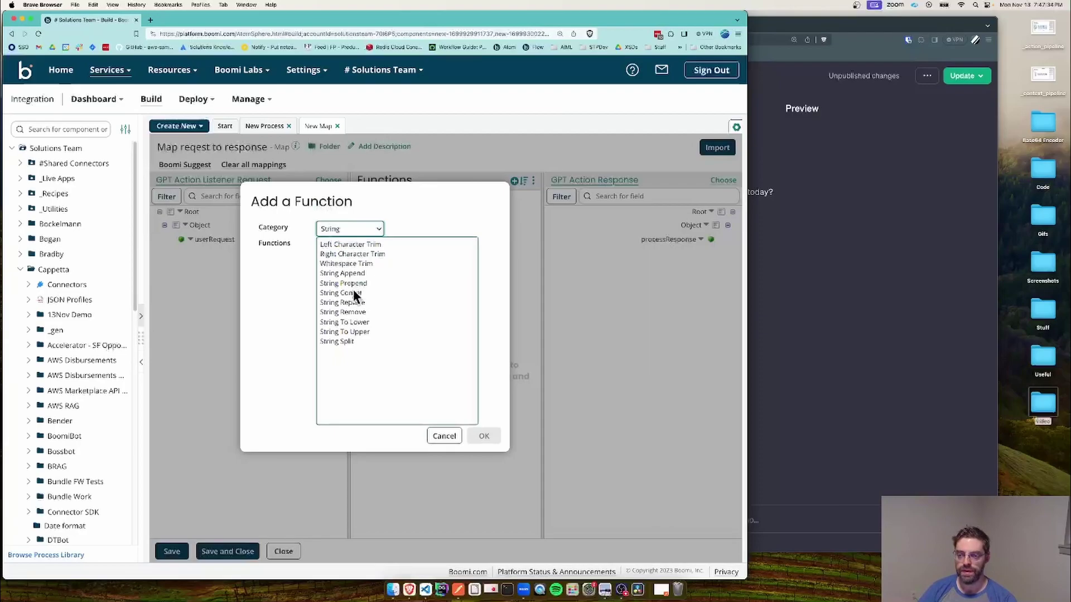
{"action": "left_click", "coordinate": [353, 292]}
{"action": "left_click", "coordinate": [484, 436]}
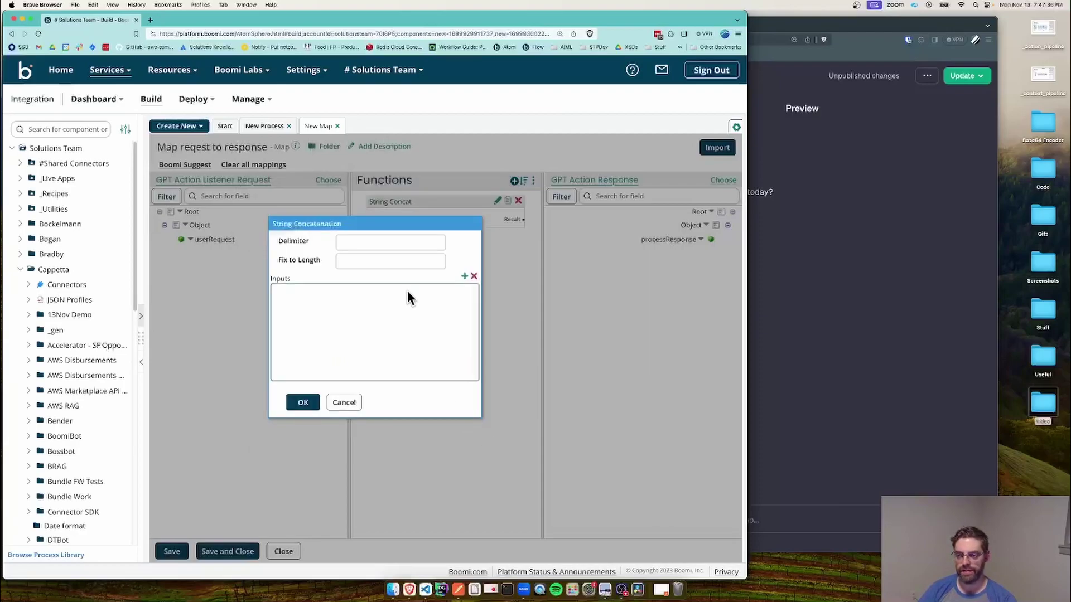
Step: Add inputs named Request and Got it to the String Concat function, with Got it as the second input's default value
{"action": "left_click", "coordinate": [464, 276]}
{"action": "type", "text": "Request"}
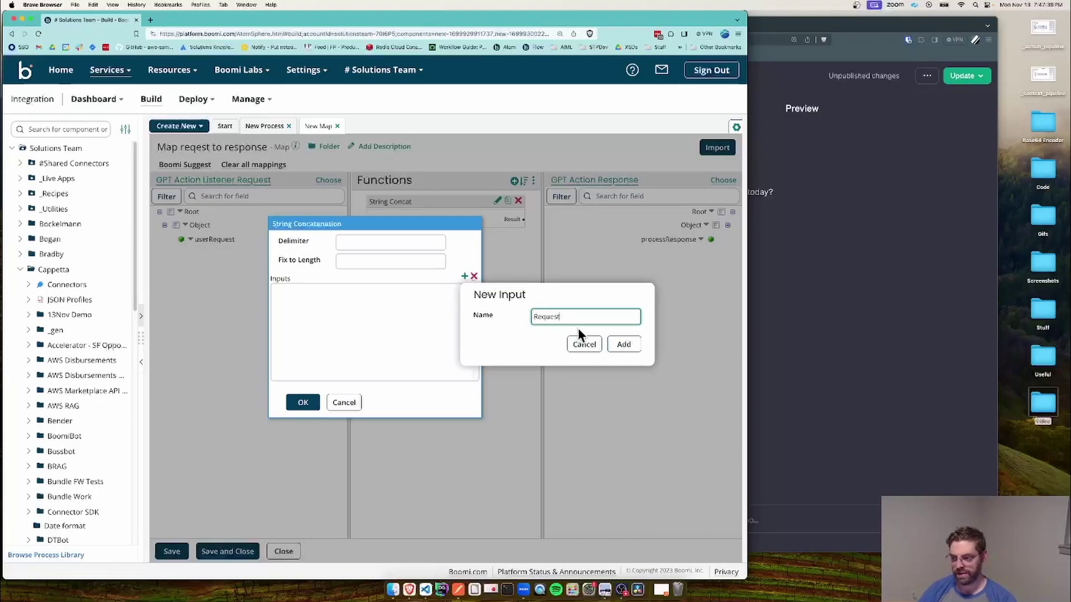
{"action": "left_click", "coordinate": [620, 345]}
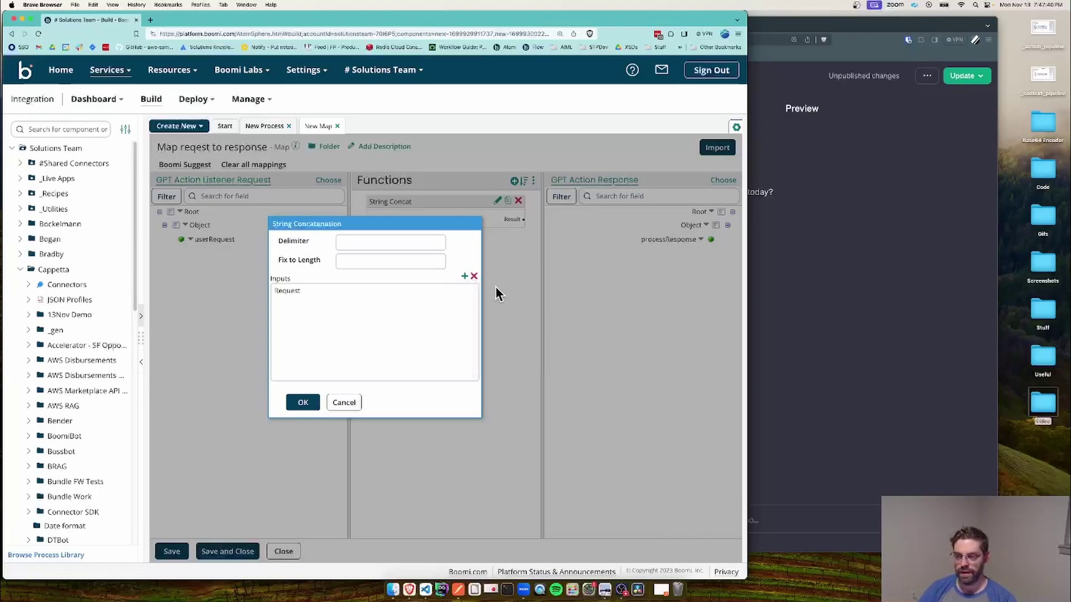
{"action": "left_click", "coordinate": [465, 276]}
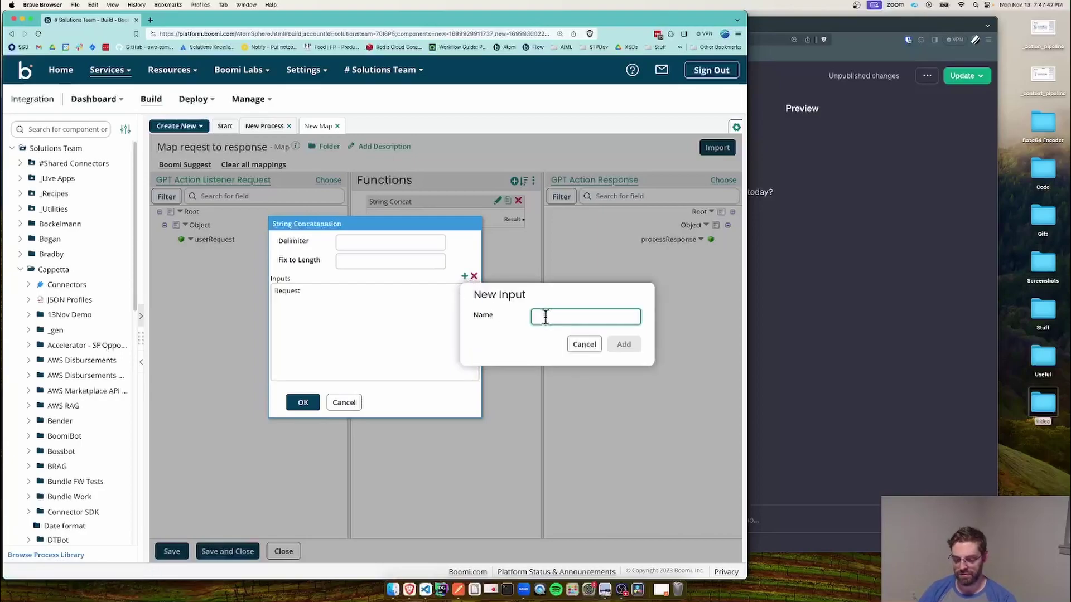
{"action": "type", "text": "Got it"}
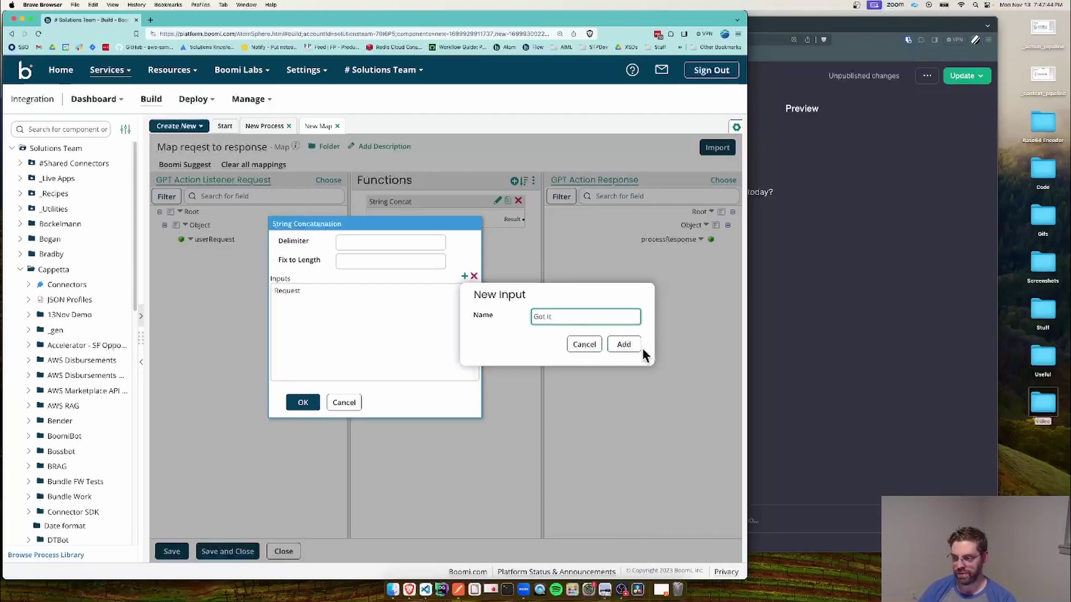
{"action": "left_click", "coordinate": [623, 344]}
{"action": "left_click", "coordinate": [303, 402]}
{"action": "left_click", "coordinate": [310, 333]}
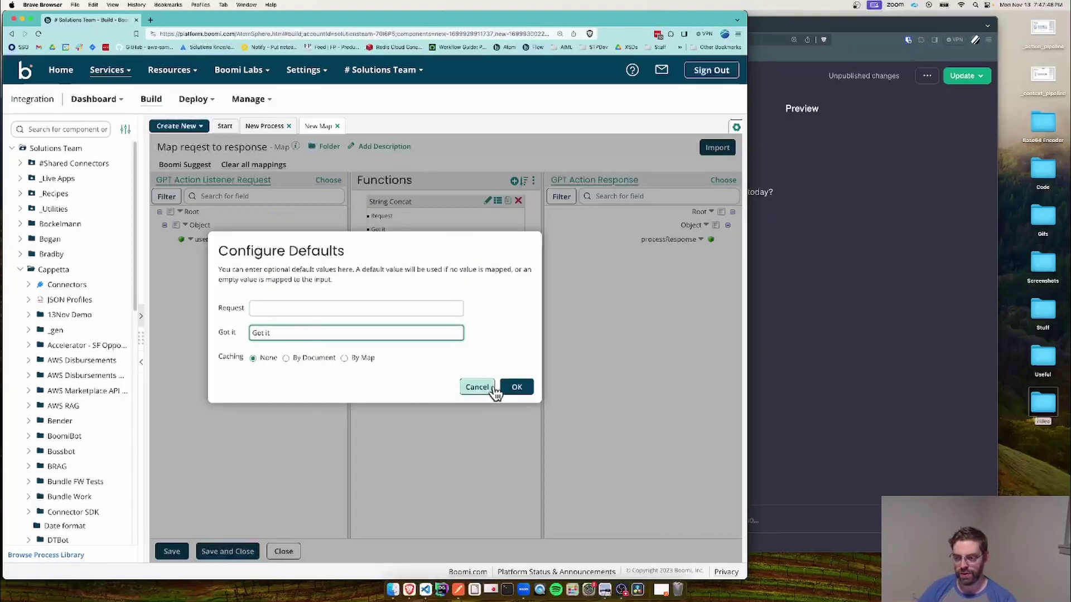
{"action": "left_click", "coordinate": [514, 387]}
Step: Map userRequest to the function's Request input and the function's Result to processResponse
{"action": "left_click_drag", "start_coordinate": [241, 249], "coordinate": [381, 216]}
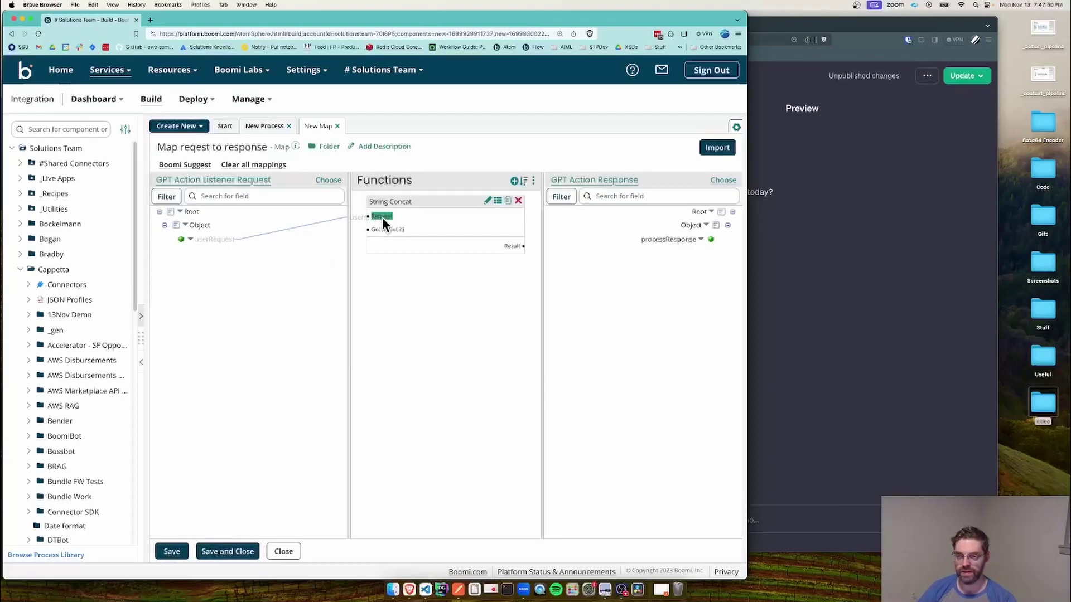
{"action": "left_click_drag", "start_coordinate": [515, 248], "coordinate": [647, 239]}
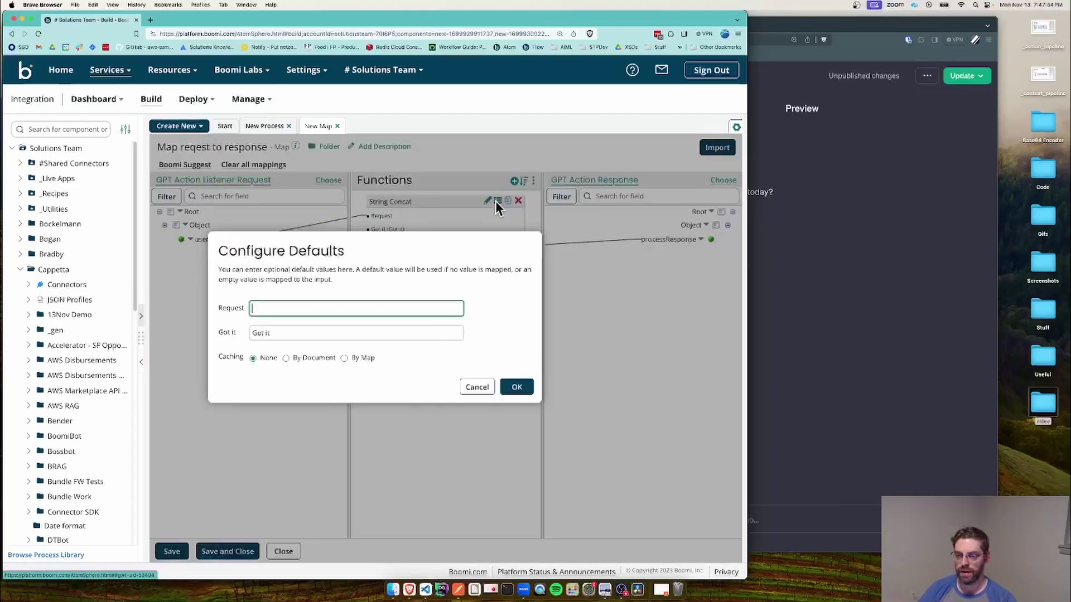
Step: Put a hyphen and spaces before the Got it input's default text so it reads " - Got it"
{"action": "left_click", "coordinate": [496, 201]}
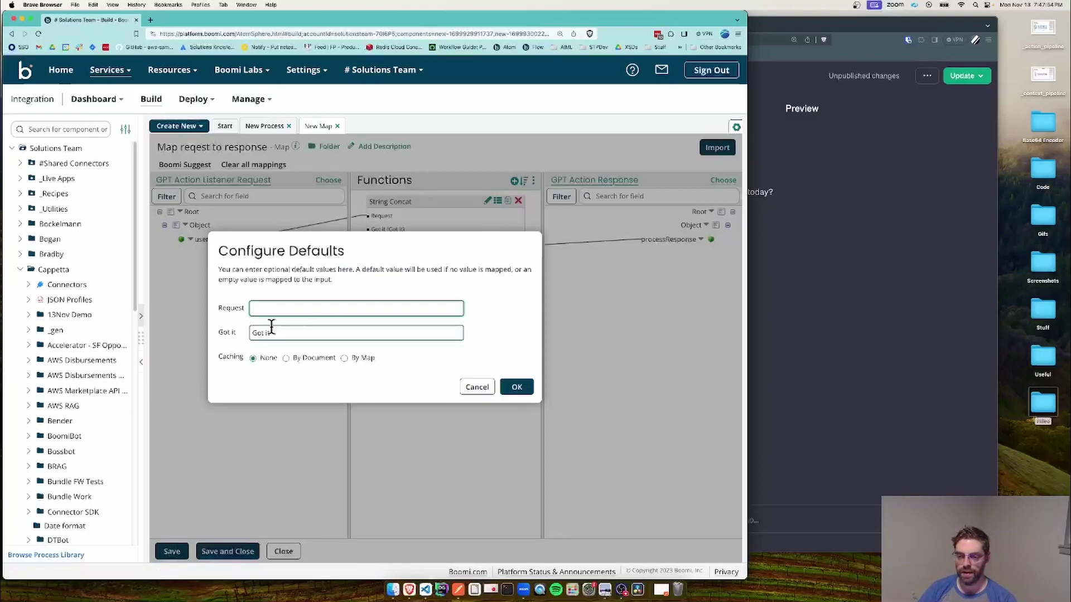
{"action": "left_click", "coordinate": [252, 333]}
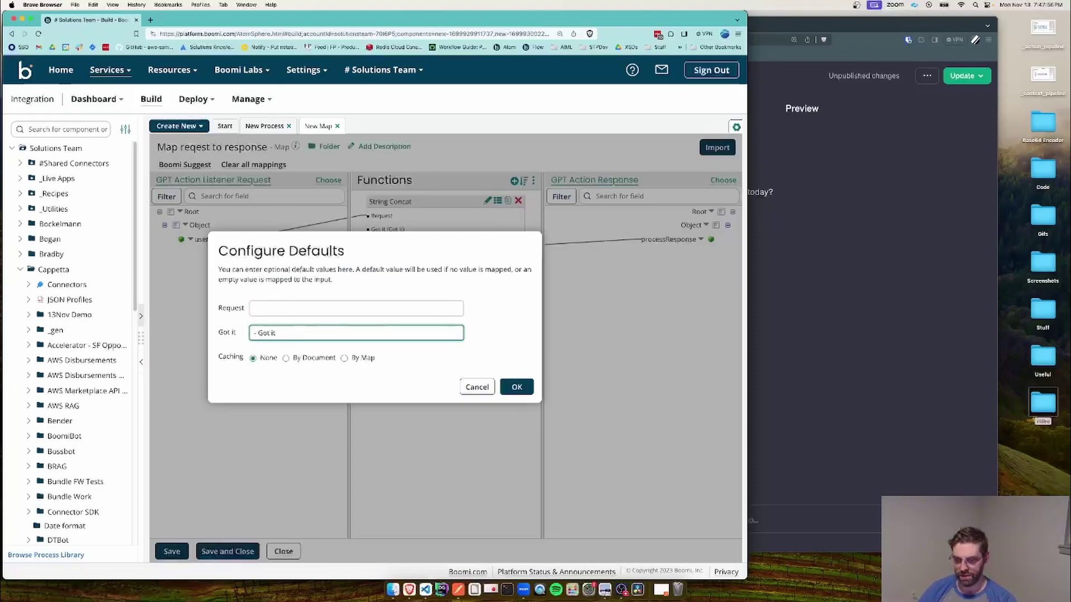
{"action": "left_click", "coordinate": [516, 387]}
Step: Save and close the map, accept the Map shape's settings, and save the process
{"action": "left_click", "coordinate": [169, 549]}
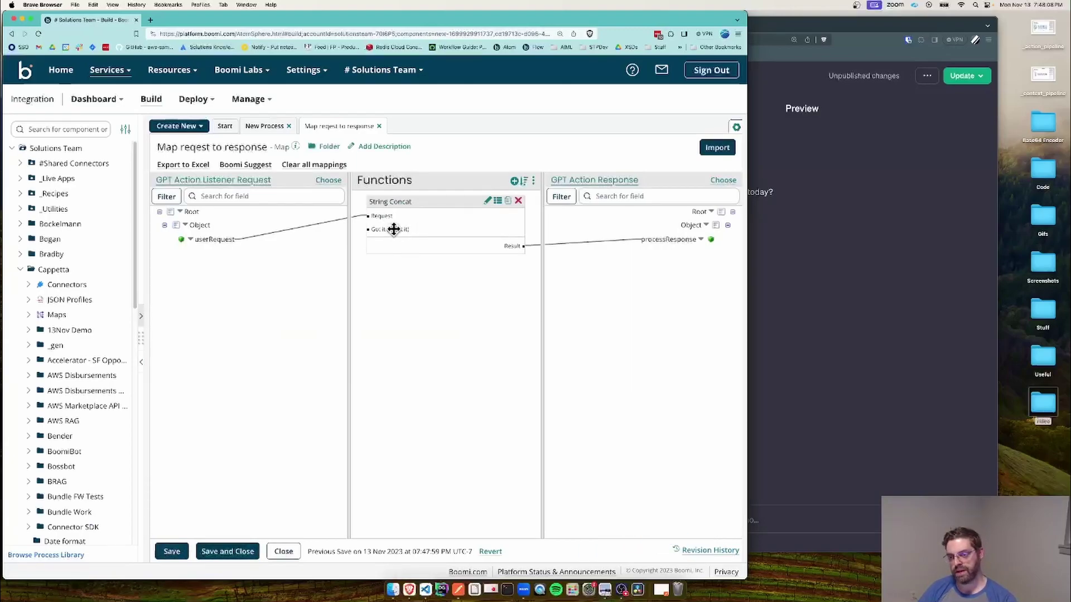
{"action": "left_click", "coordinate": [172, 551]}
{"action": "left_click", "coordinate": [226, 551]}
{"action": "left_click", "coordinate": [484, 552]}
{"action": "left_click", "coordinate": [172, 550]}
Step: Rename the process as GPT API Call Demo and save it
{"action": "left_click", "coordinate": [206, 147]}
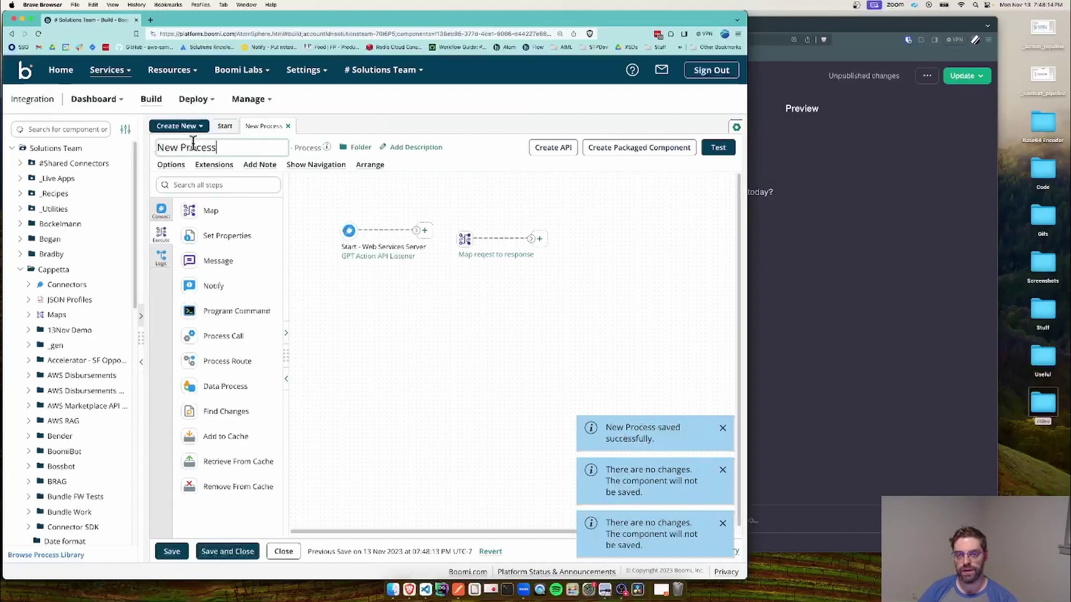
{"action": "triple_click", "coordinate": [193, 142]}
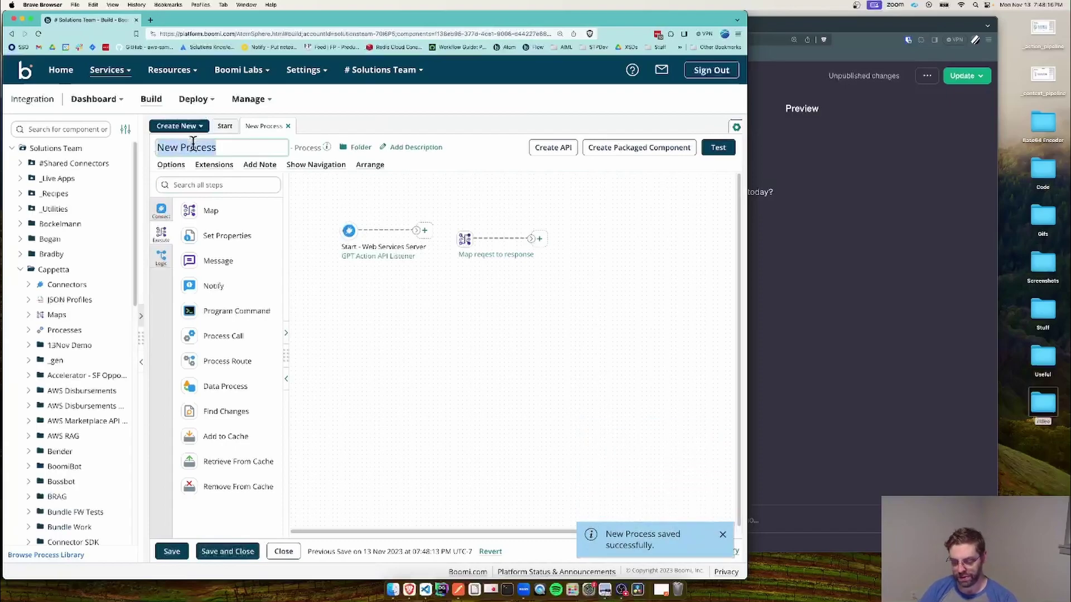
{"action": "type", "text": "GPT Api Call "}
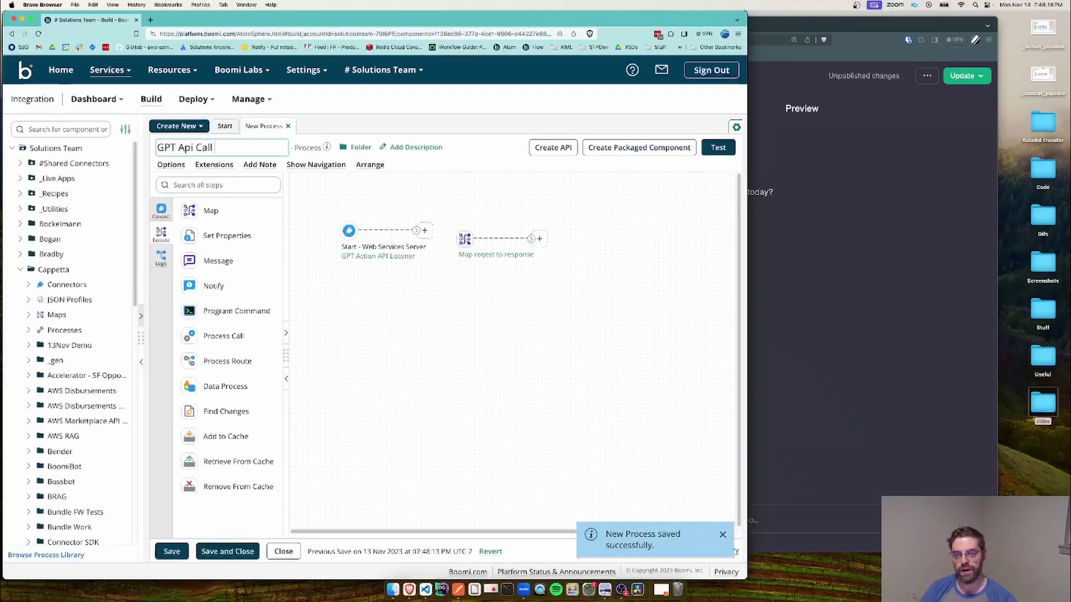
{"action": "type", "text": "D"}
{"action": "left_click", "coordinate": [194, 147]}
{"action": "key", "text": "BackSpace"}
{"action": "key", "text": "BackSpace"}
{"action": "type", "text": "PI"}
{"action": "left_click", "coordinate": [177, 551]}
Step: Connect the Start shape to the map shape and add a Return Documents shape after the map
{"action": "left_click_drag", "start_coordinate": [465, 239], "coordinate": [443, 232]}
{"action": "left_click", "coordinate": [204, 186]}
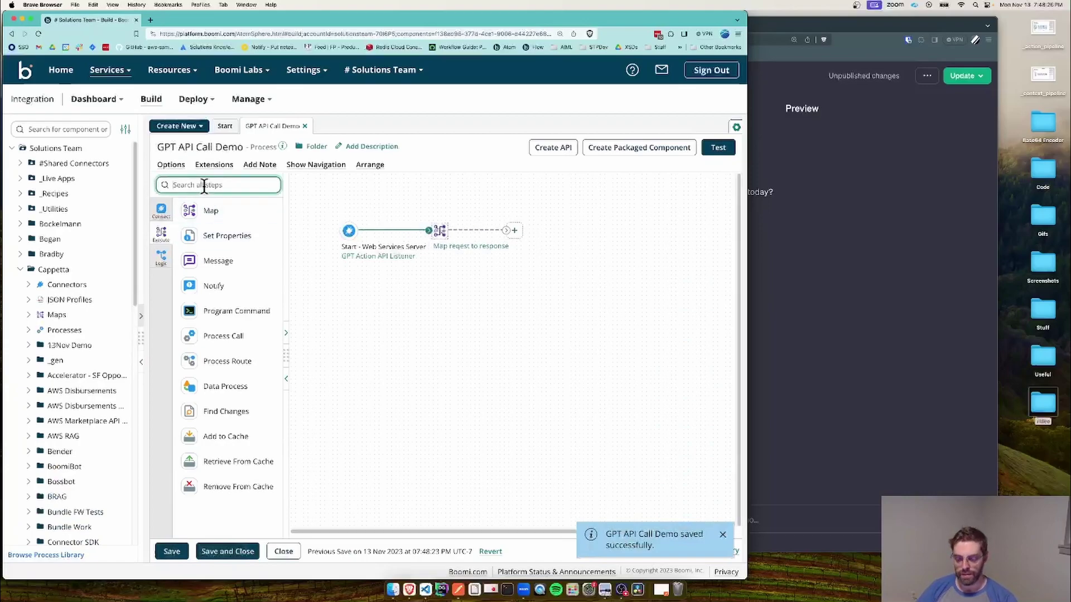
{"action": "type", "text": "ret"}
{"action": "left_click_drag", "start_coordinate": [215, 253], "coordinate": [577, 239]}
{"action": "left_click", "coordinate": [481, 548]}
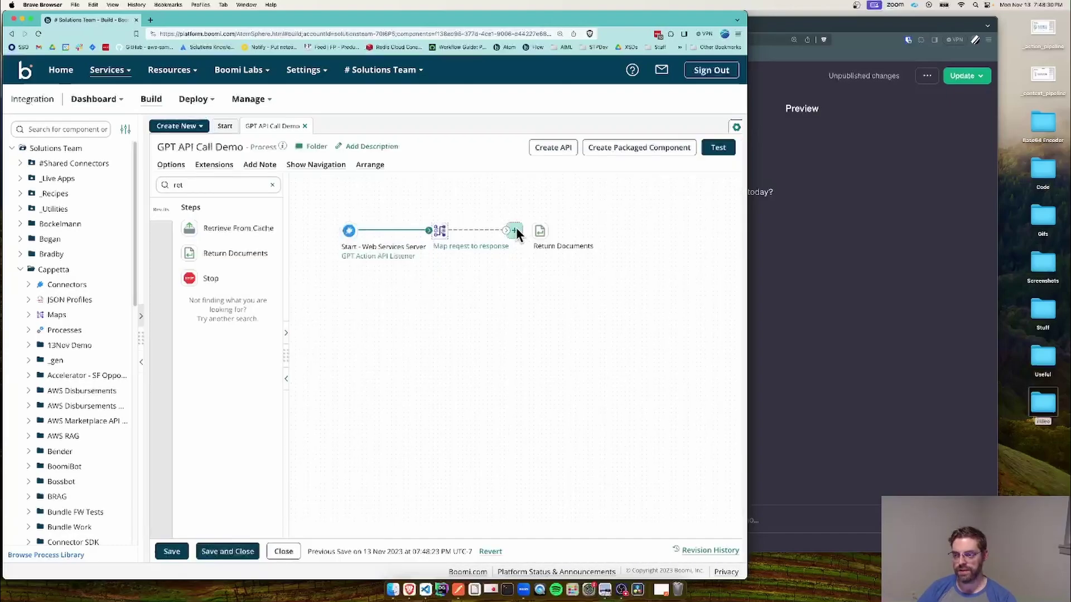
Step: Connect the map shape to the Return Documents shape and save the process
{"action": "left_click_drag", "start_coordinate": [509, 230], "coordinate": [540, 229]}
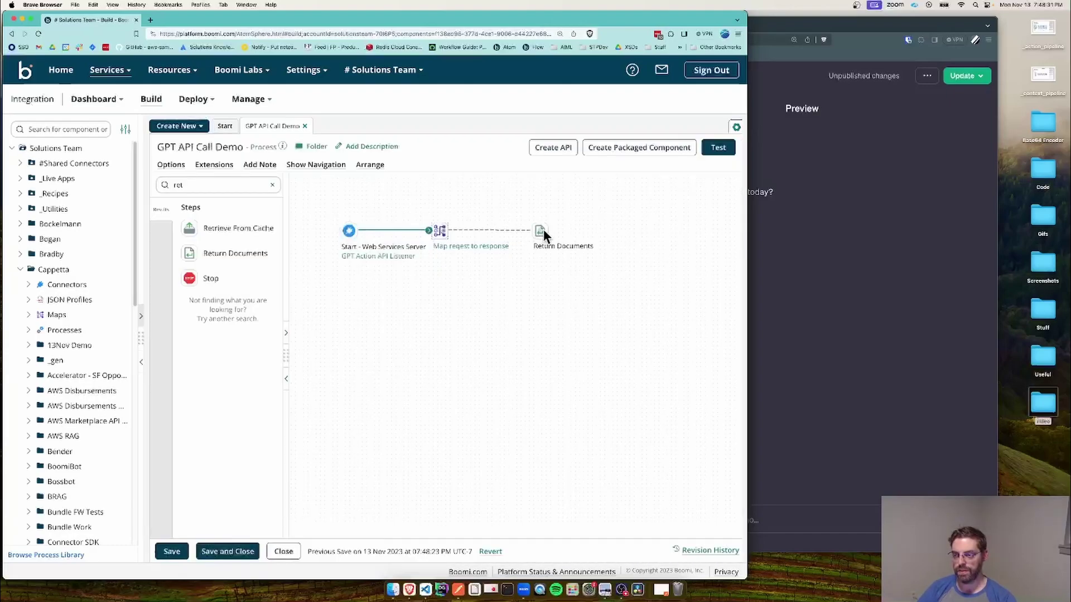
{"action": "left_click", "coordinate": [177, 551]}
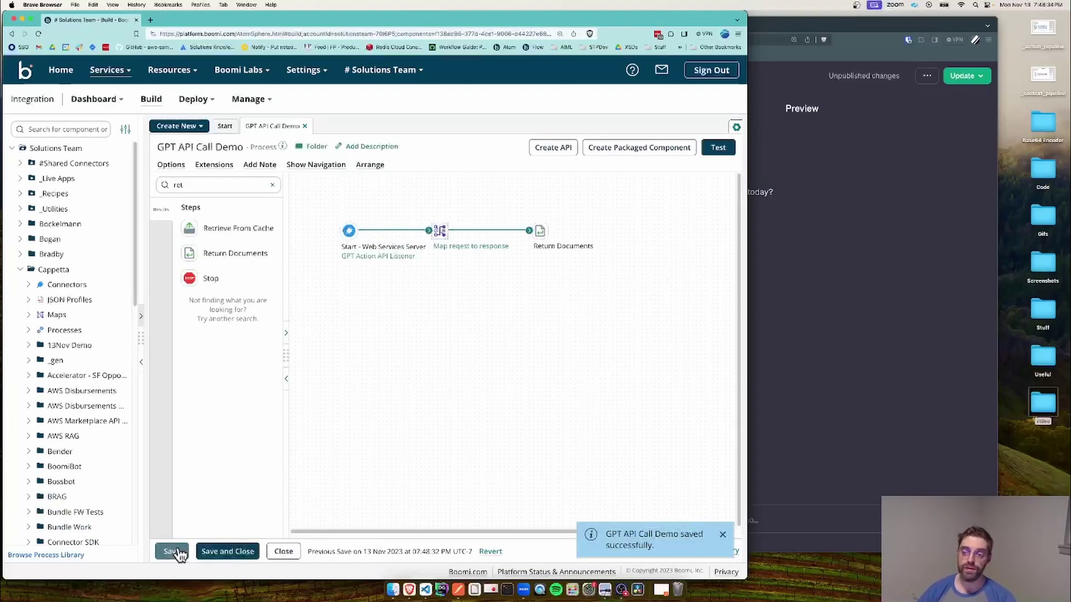
Step: Add a Branch shape with 15 branches below the existing process flow
{"action": "left_click", "coordinate": [272, 184]}
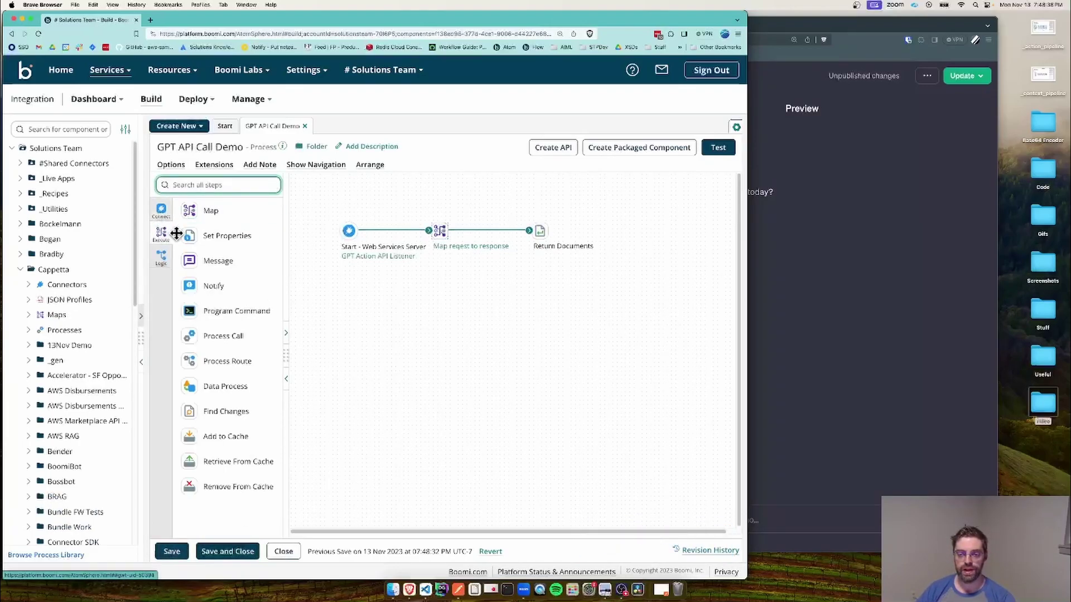
{"action": "type", "text": "bran"}
{"action": "left_click_drag", "start_coordinate": [258, 227], "coordinate": [424, 289]}
{"action": "left_click", "coordinate": [619, 260]}
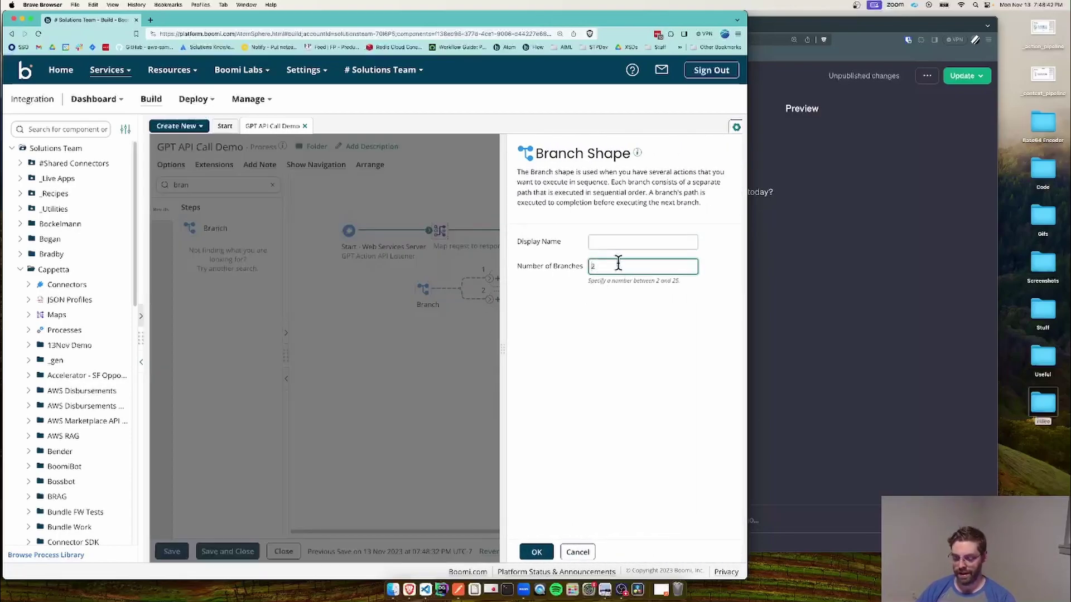
{"action": "type", "text": "15"}
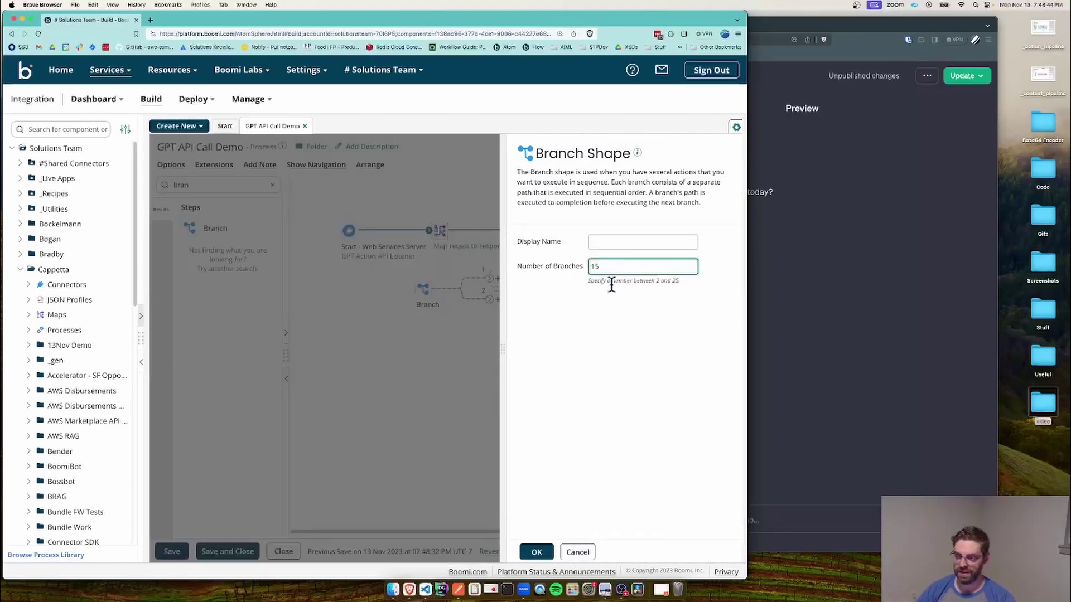
{"action": "left_click", "coordinate": [536, 551]}
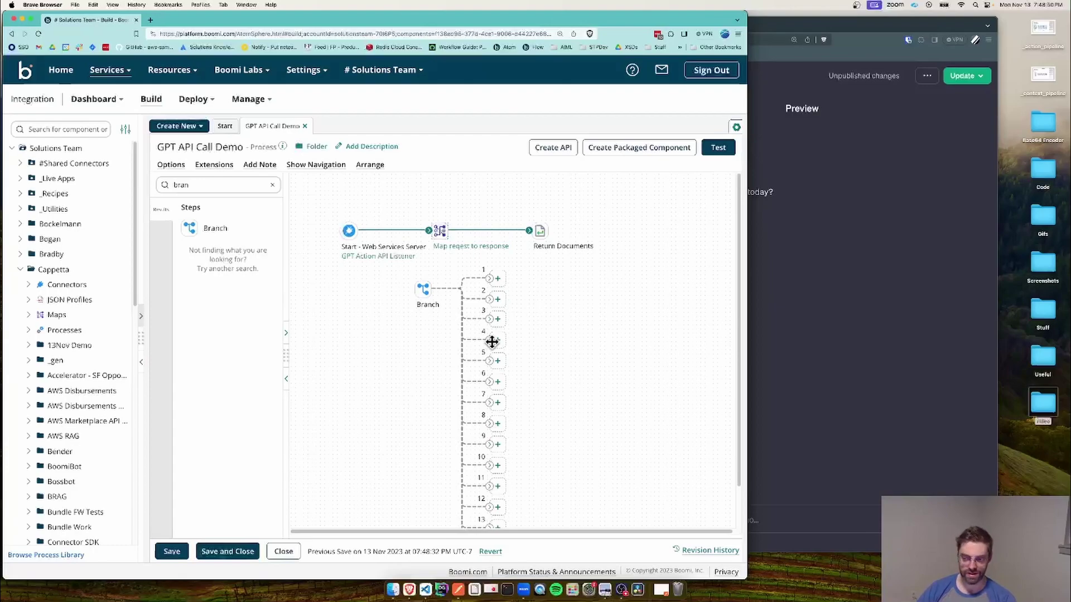
{"action": "mouse_move", "coordinate": [429, 309]}
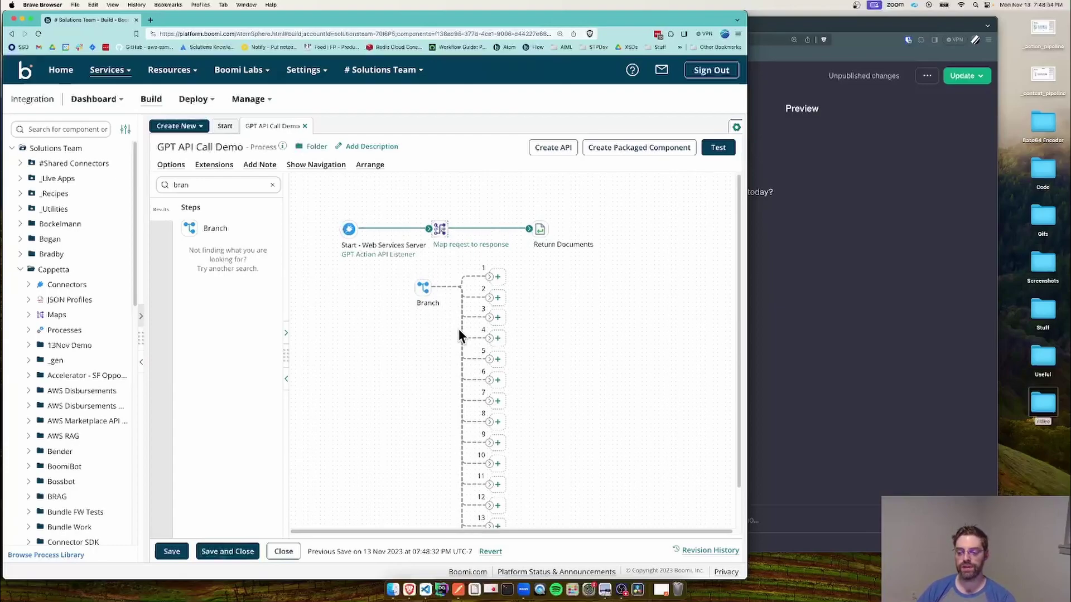
{"action": "scroll", "coordinate": [458, 329], "scroll_direction": "down", "scroll_amount": 2}
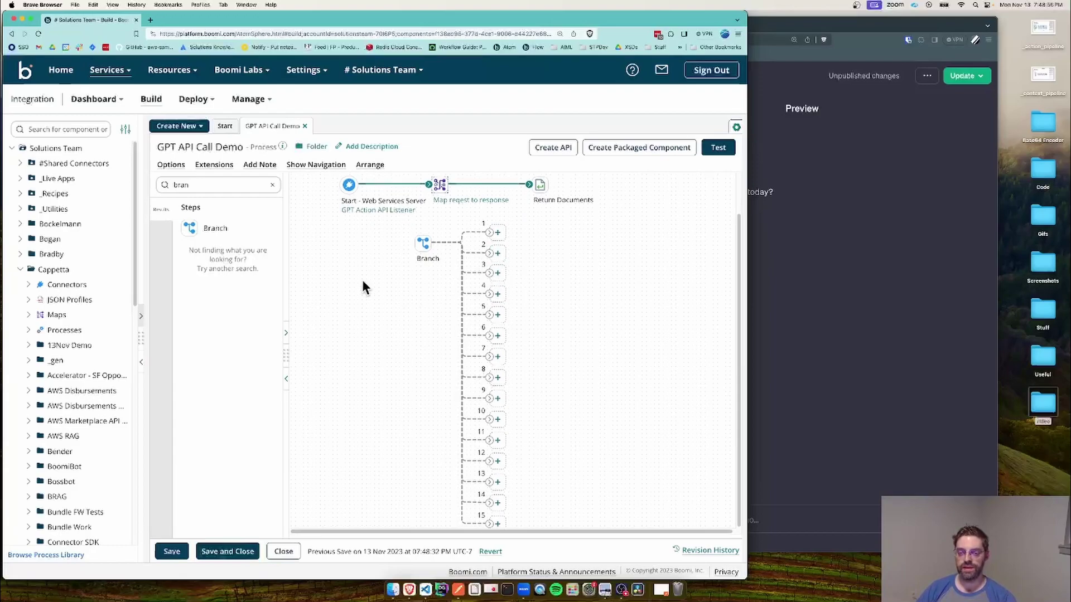
Step: Browse the full list of available connectors, expanding it to show more entries
{"action": "left_click", "coordinate": [272, 185]}
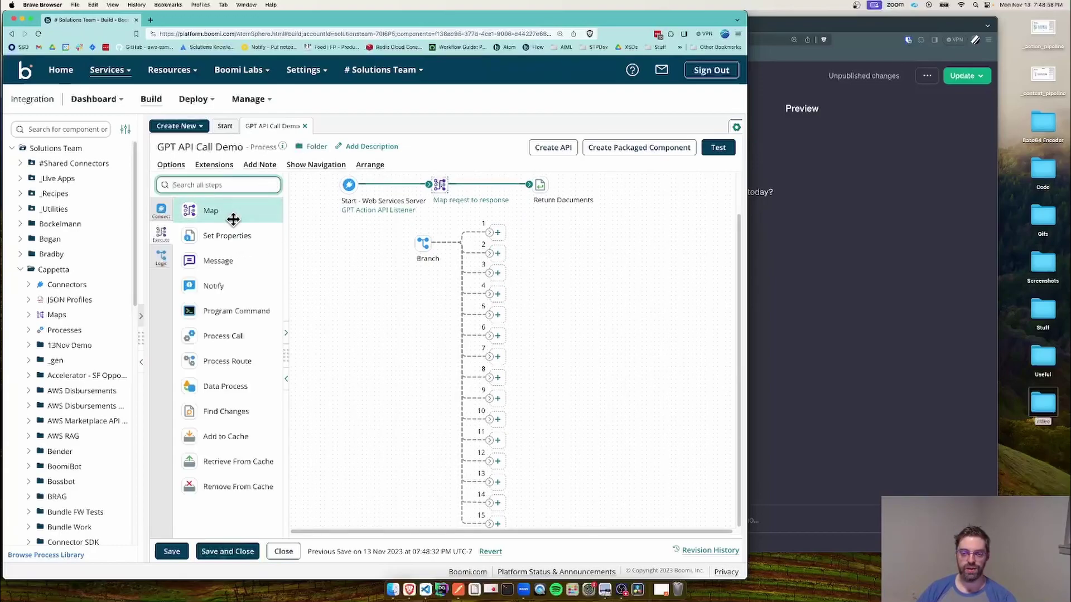
{"action": "left_click", "coordinate": [161, 212]}
{"action": "left_click", "coordinate": [273, 523]}
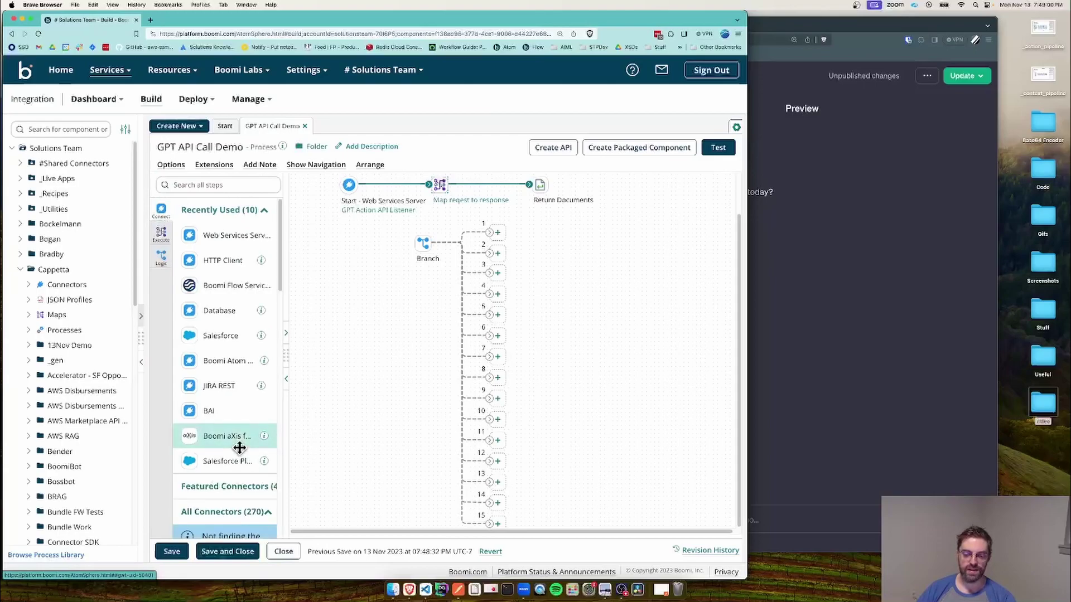
{"action": "scroll", "coordinate": [239, 447], "scroll_direction": "down", "scroll_amount": 10}
{"action": "left_click", "coordinate": [224, 521]}
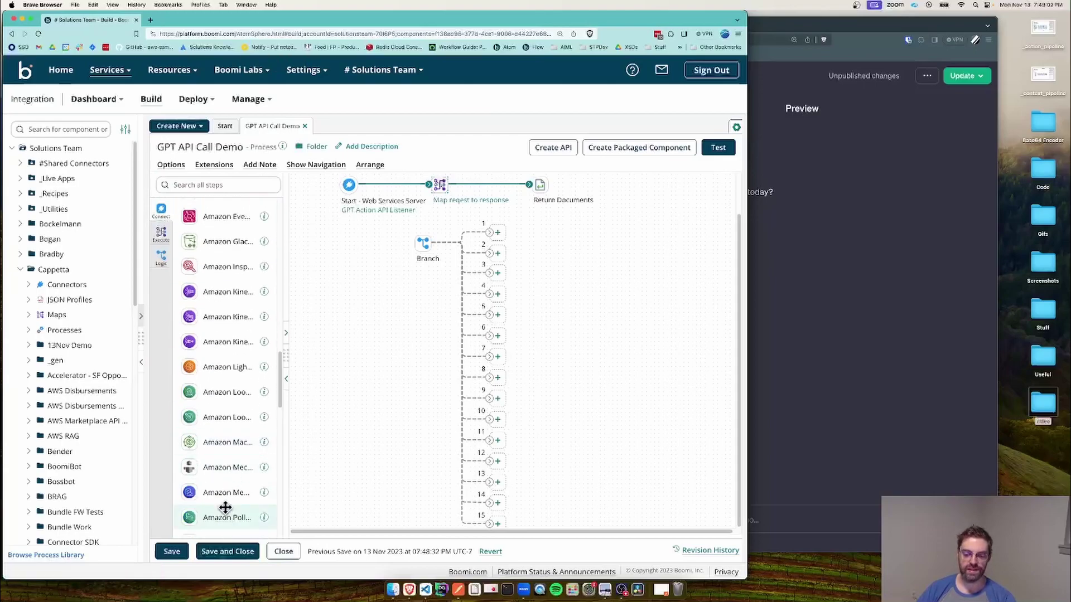
{"action": "scroll", "coordinate": [229, 440], "scroll_direction": "down", "scroll_amount": 8}
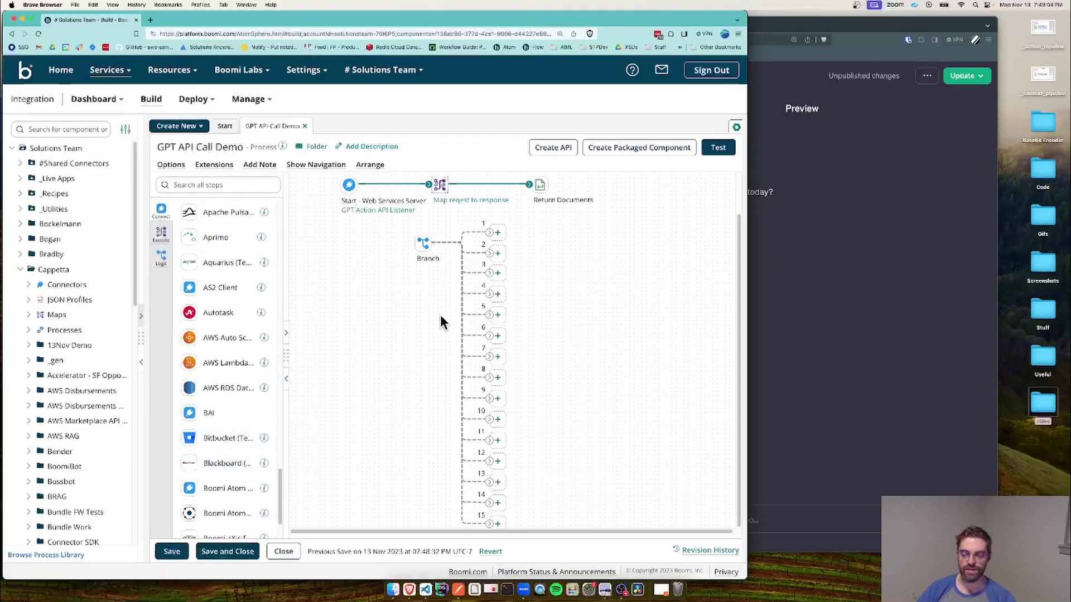
Step: Remove the Branch shape from the process and confirm the removal
{"action": "mouse_move", "coordinate": [423, 244]}
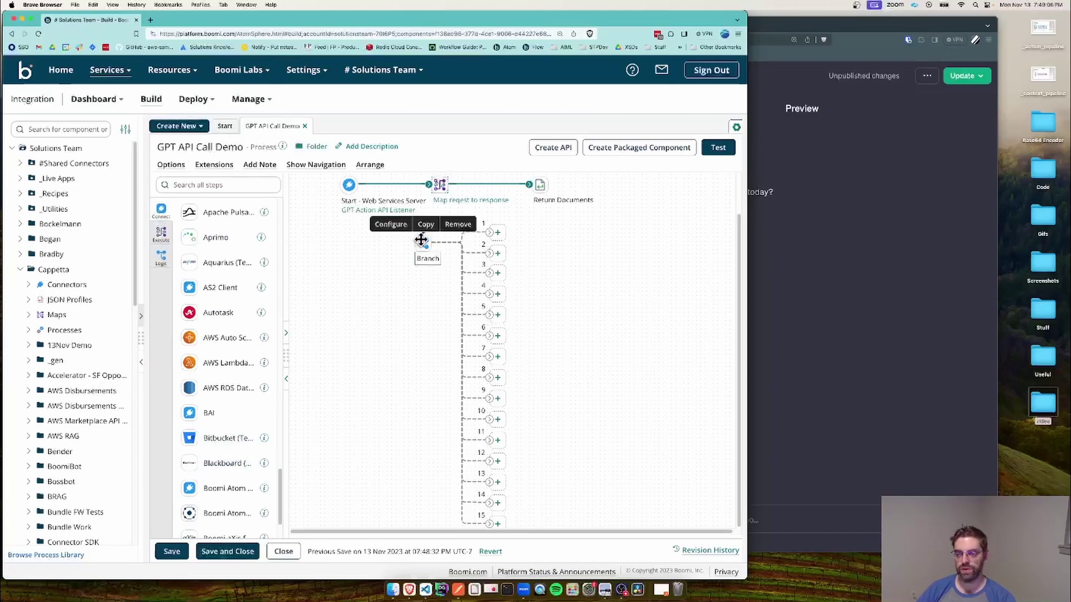
{"action": "left_click", "coordinate": [456, 223]}
{"action": "left_click", "coordinate": [456, 347]}
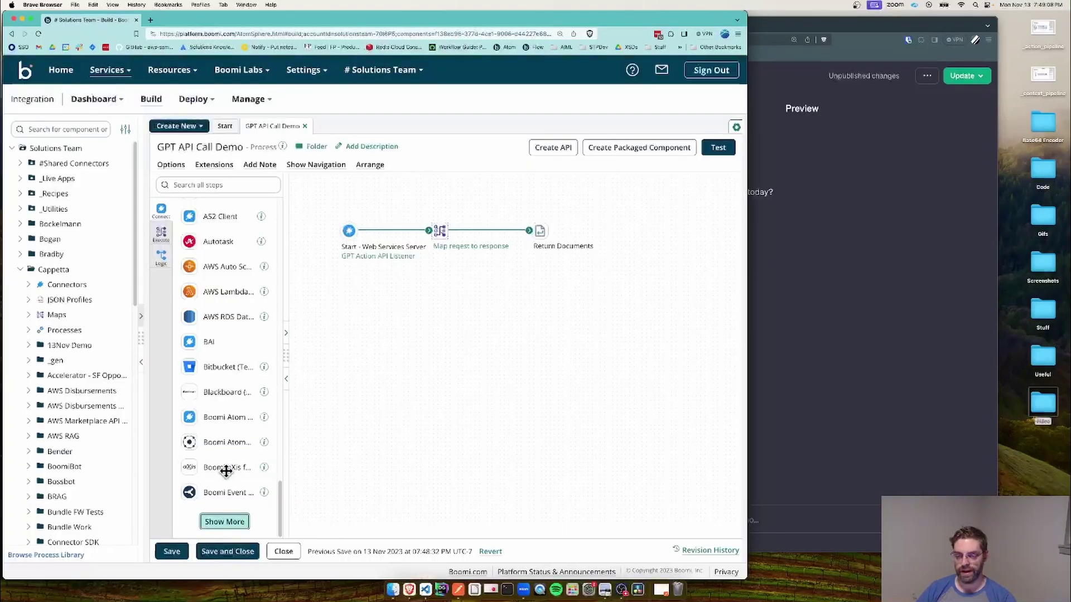
Step: Save the process and create a packaged component of GPT API Call Demo with the default details
{"action": "left_click", "coordinate": [172, 551]}
{"action": "left_click", "coordinate": [620, 149]}
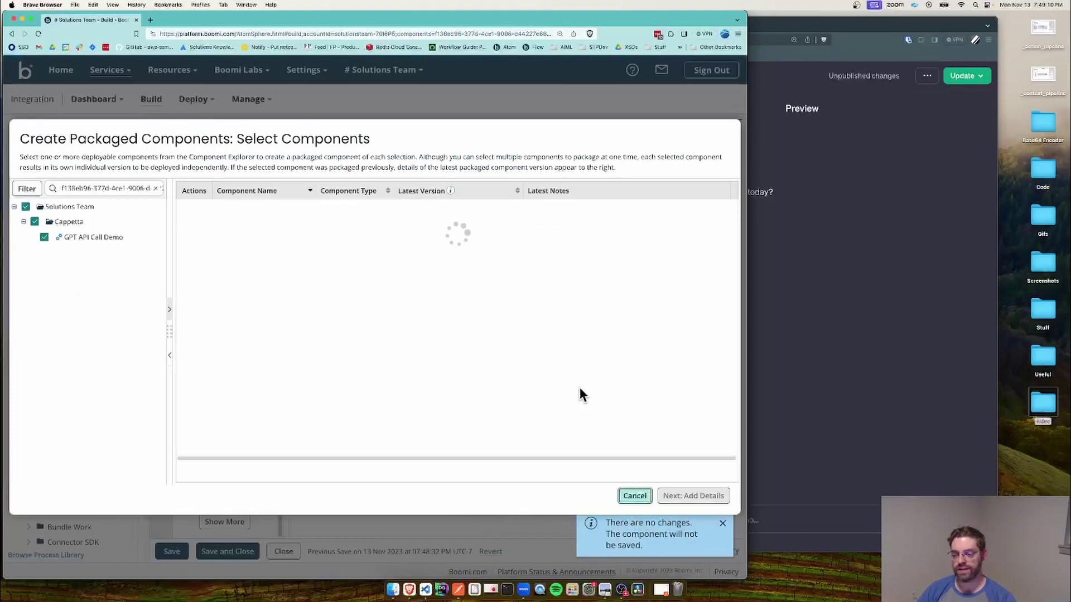
{"action": "left_click", "coordinate": [692, 496]}
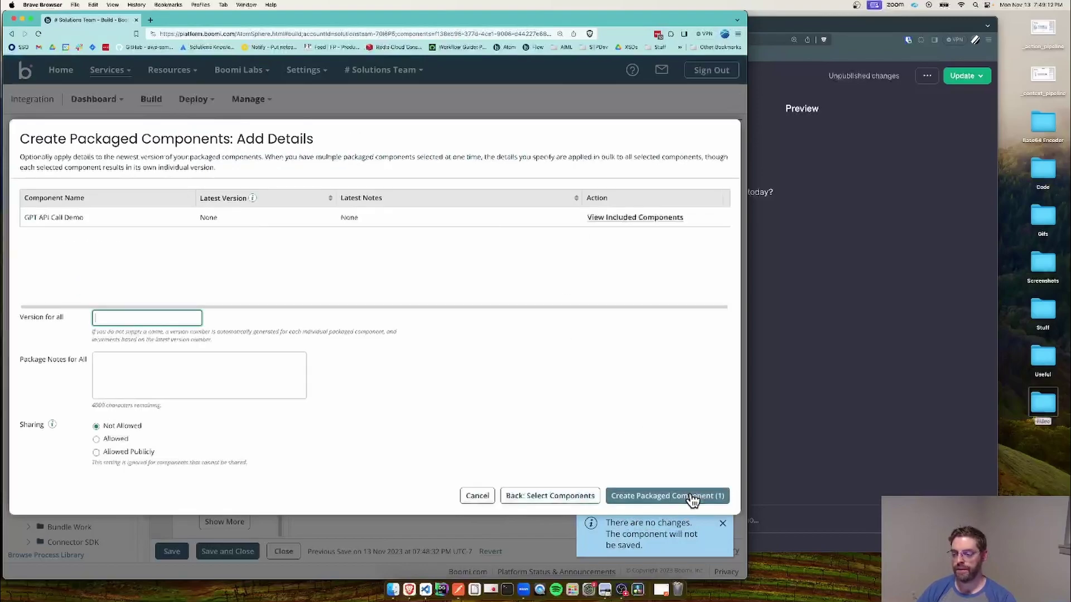
{"action": "left_click", "coordinate": [653, 497]}
Step: Deploy the GPT API Call Demo package to the #DevEast environment and dismiss the progress dialog
{"action": "left_click", "coordinate": [500, 359]}
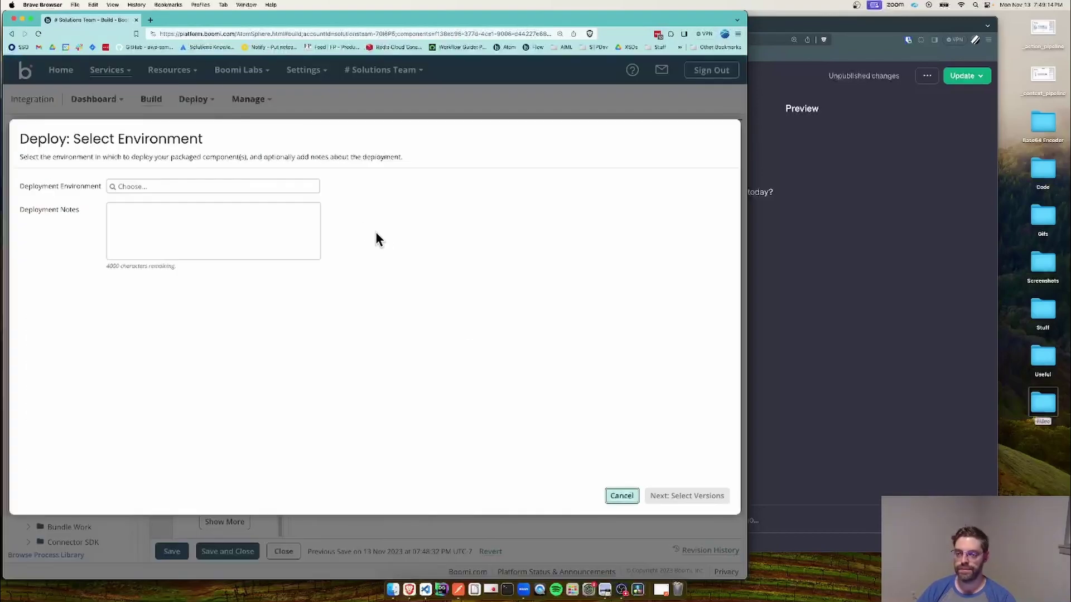
{"action": "left_click", "coordinate": [245, 197]}
{"action": "left_click", "coordinate": [158, 200]}
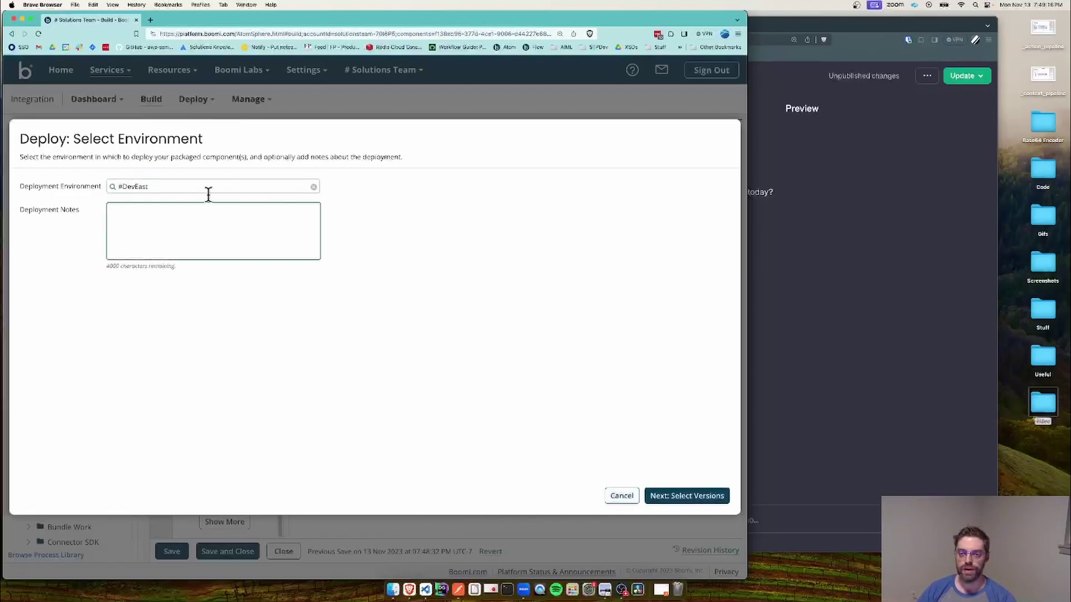
{"action": "left_click", "coordinate": [697, 496]}
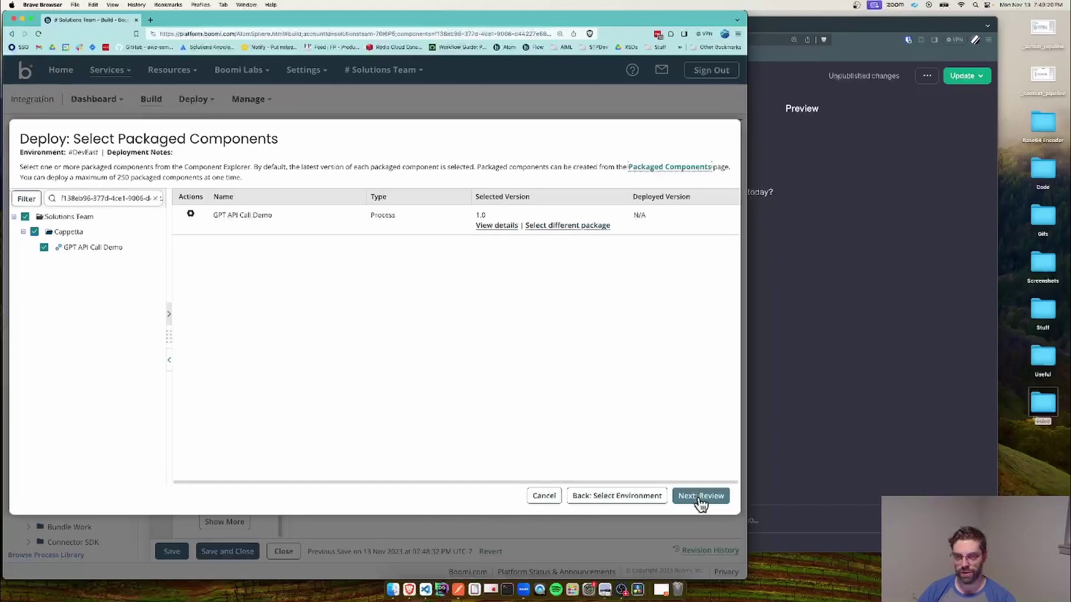
{"action": "left_click", "coordinate": [700, 495]}
{"action": "left_click", "coordinate": [703, 496]}
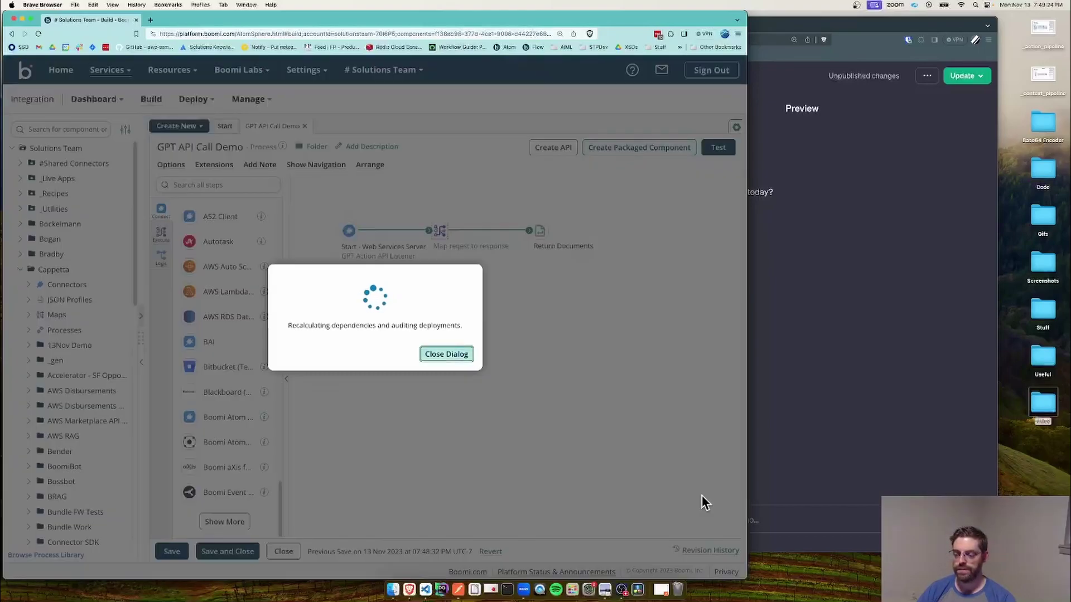
{"action": "left_click", "coordinate": [423, 353]}
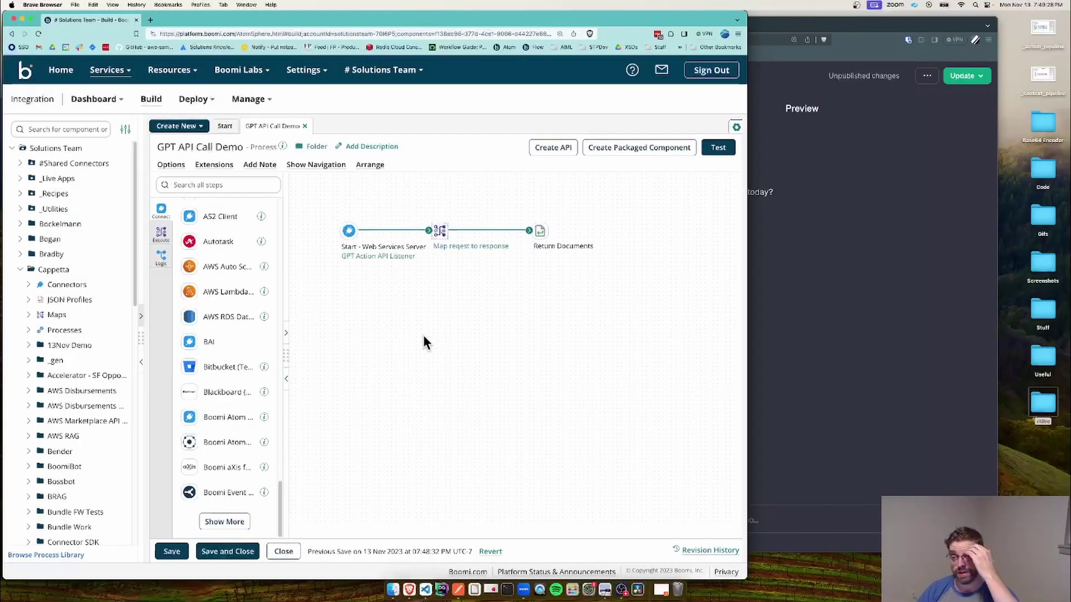
Step: Copy the simple URL path /ws/simple/executeGptapicall from the GPT Action API Listener operation into the empty untitled file in VS Code
{"action": "left_click", "coordinate": [389, 258]}
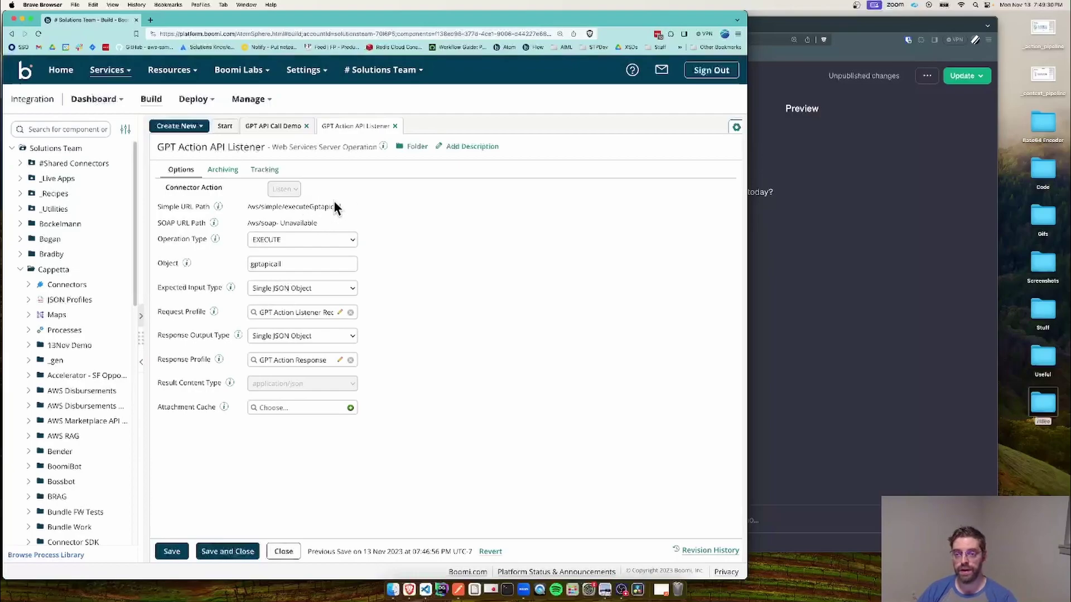
{"action": "left_click_drag", "start_coordinate": [349, 206], "coordinate": [252, 206]}
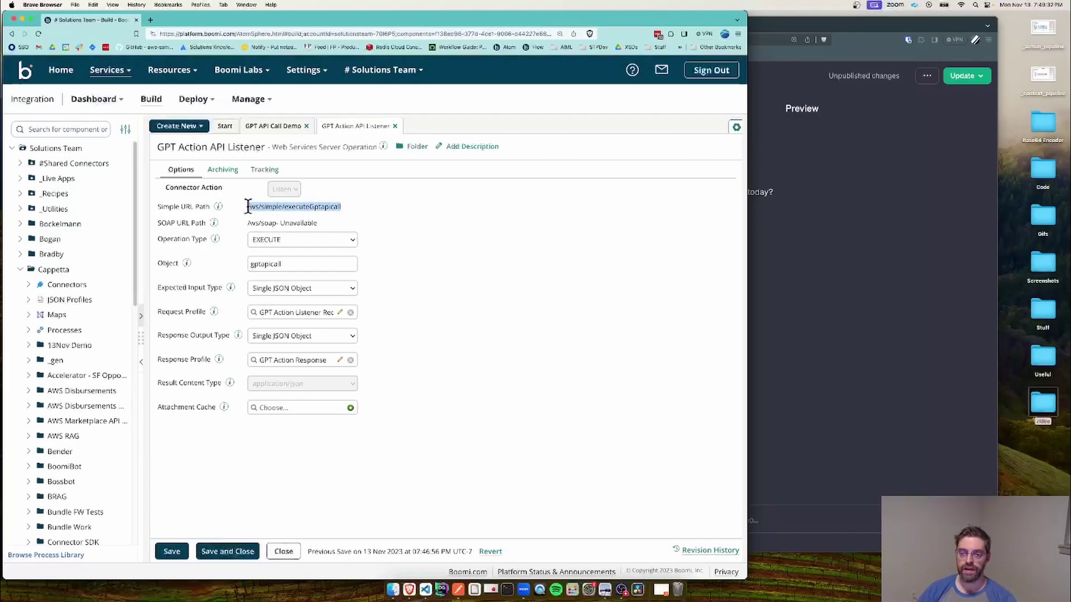
{"action": "left_click", "coordinate": [425, 590]}
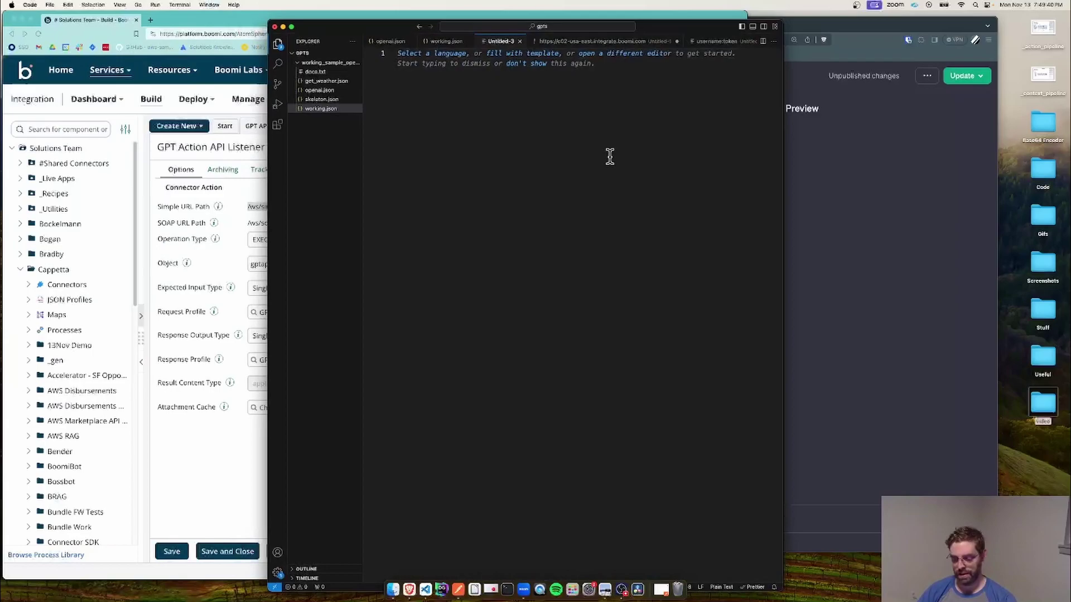
{"action": "type", "text": "/ws/simple/executeGptapicall"}
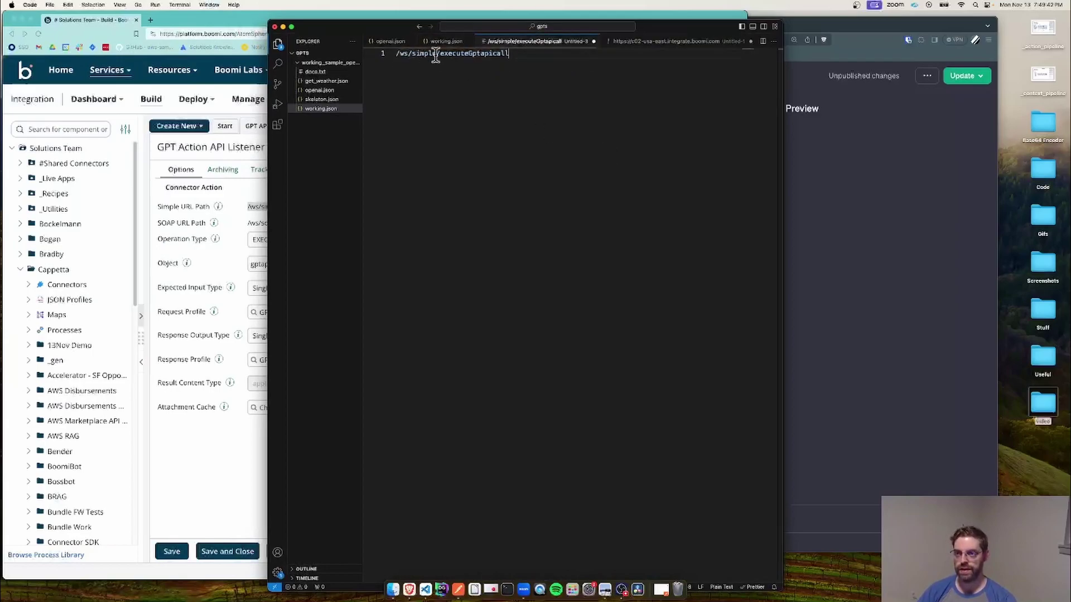
Step: Enlarge the editor's display and move its window so the Boomi page stays visible beside it
{"action": "left_click", "coordinate": [411, 41]}
{"action": "key", "text": "super+equal"}
{"action": "key", "text": "super+equal"}
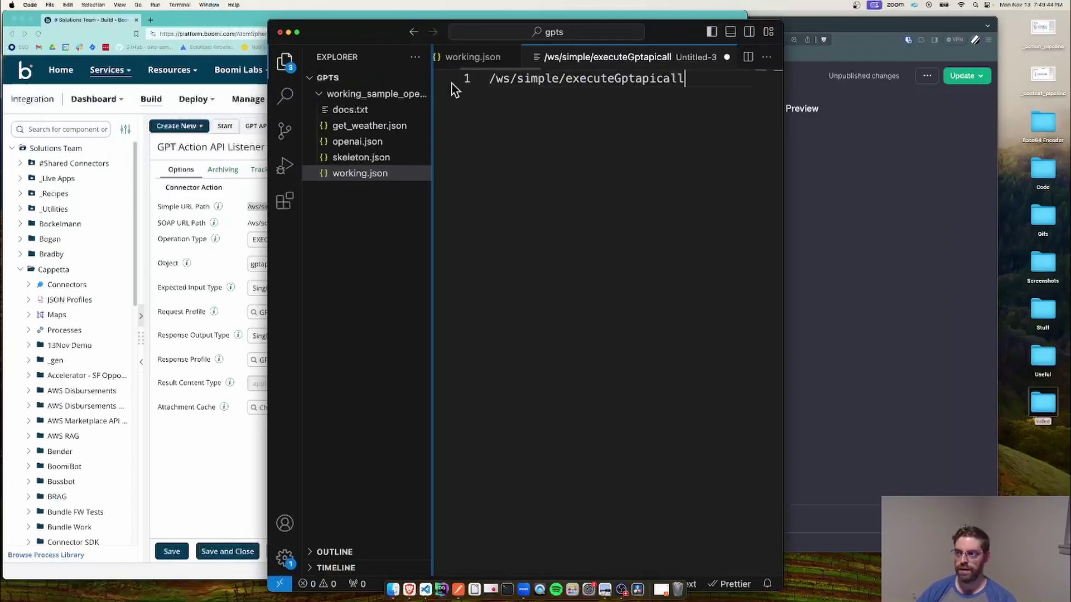
{"action": "left_click_drag", "start_coordinate": [291, 21], "coordinate": [291, 146]}
{"action": "left_click_drag", "start_coordinate": [658, 160], "coordinate": [918, 141]}
Step: Switch to Boomi, open the DevEast atom's Shared Web Server settings, and copy the base URL for API requests
{"action": "left_click", "coordinate": [358, 246]}
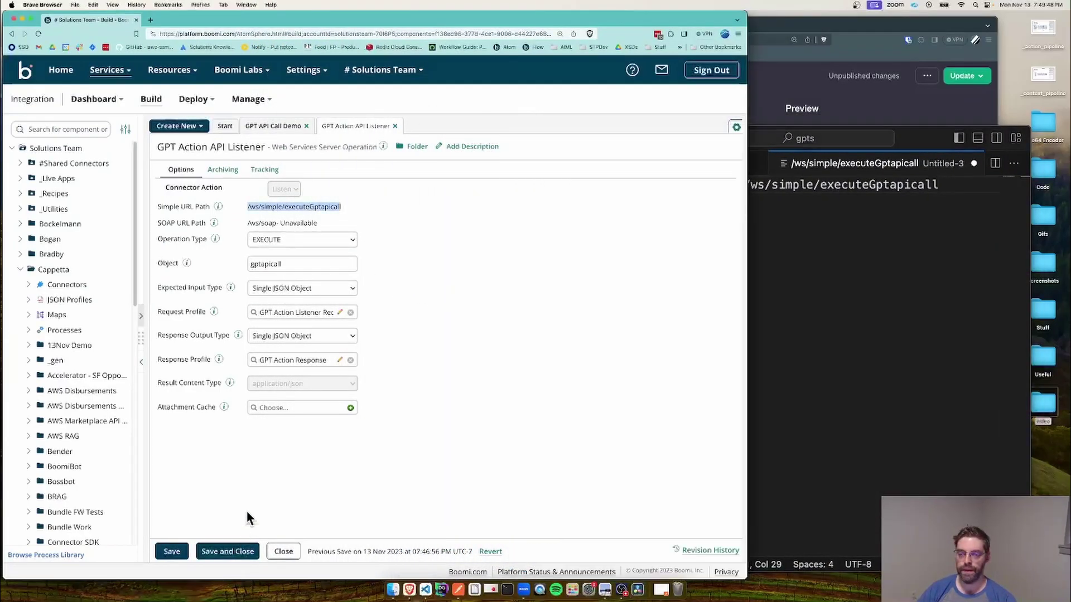
{"action": "left_click", "coordinate": [249, 98]}
{"action": "left_click", "coordinate": [267, 126]}
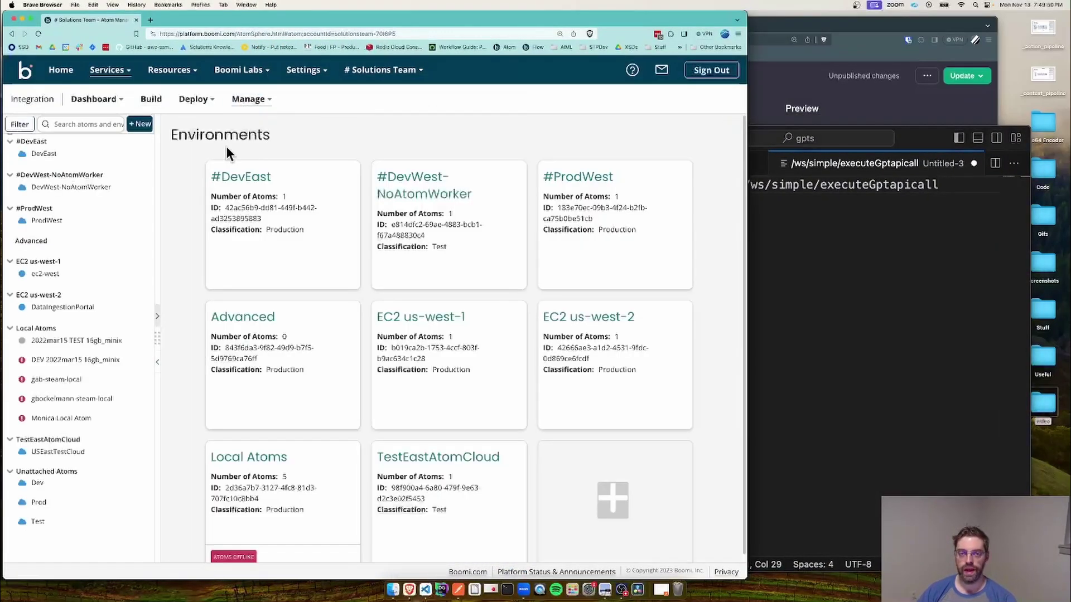
{"action": "left_click", "coordinate": [45, 154]}
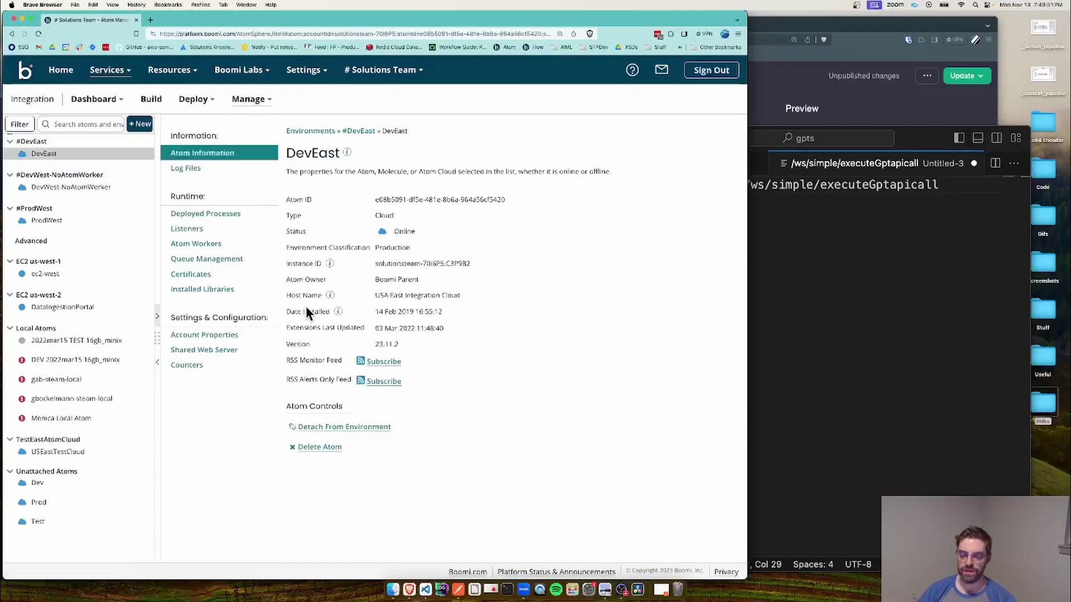
{"action": "left_click", "coordinate": [223, 351]}
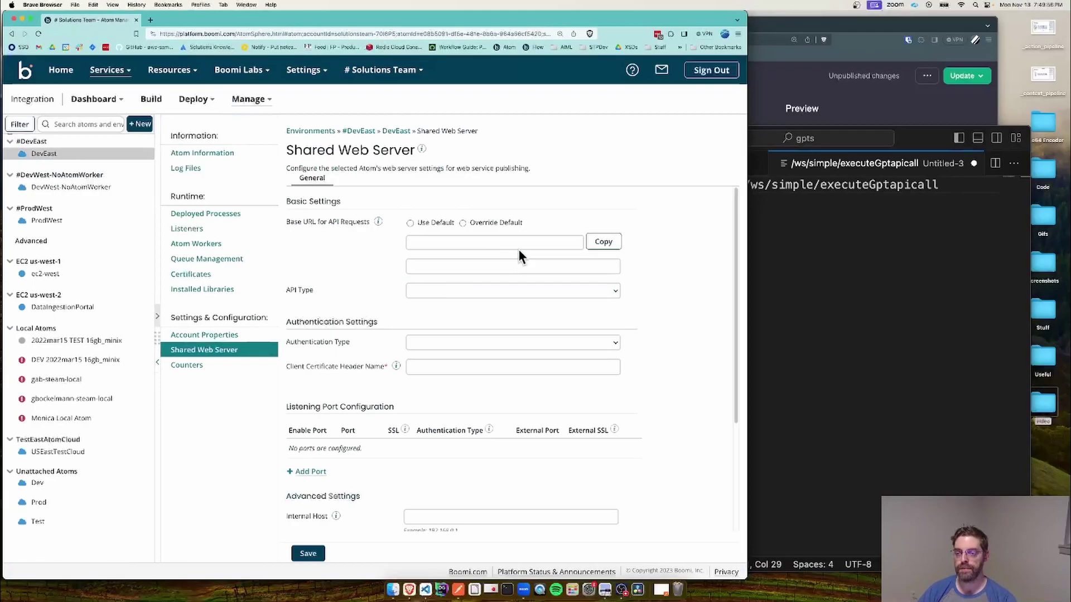
{"action": "left_click", "coordinate": [600, 241]}
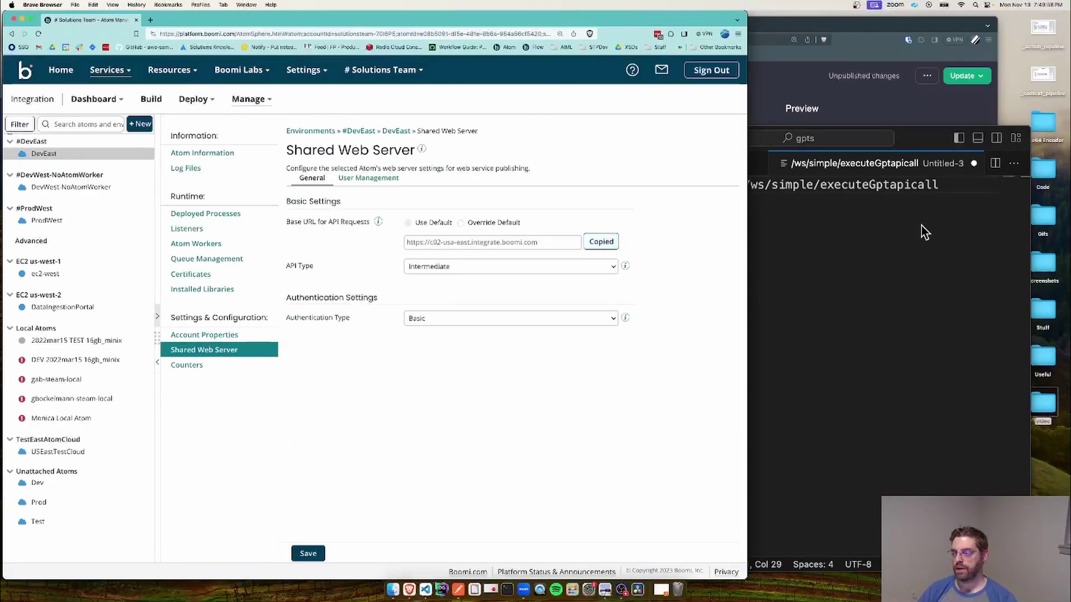
{"action": "left_click", "coordinate": [921, 226]}
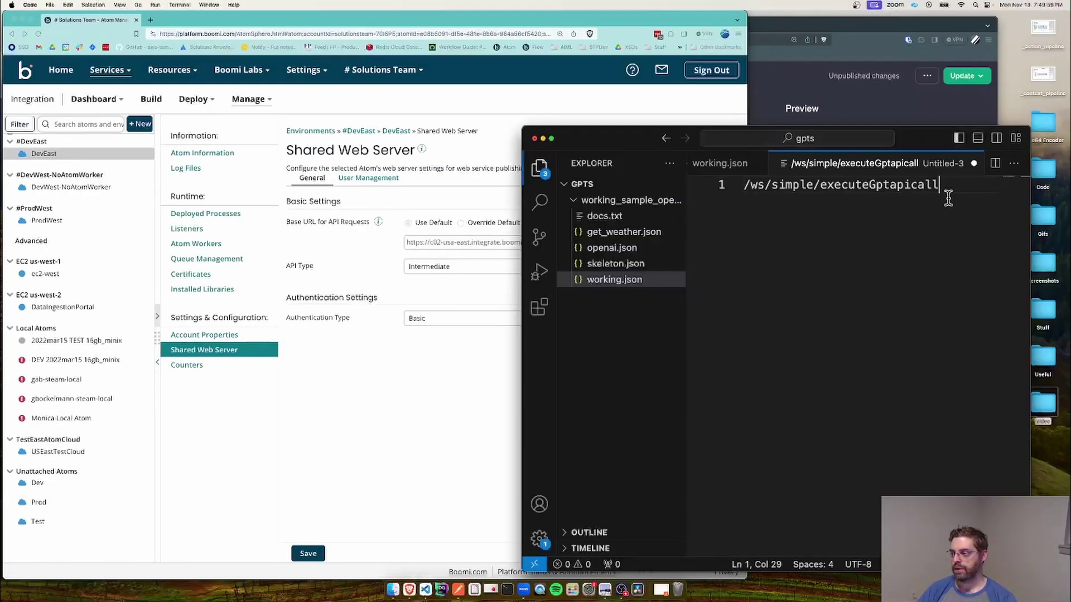
{"action": "left_click", "coordinate": [742, 186]}
{"action": "key", "text": "Return"}
{"action": "key", "text": "Return"}
{"action": "key", "text": "Return"}
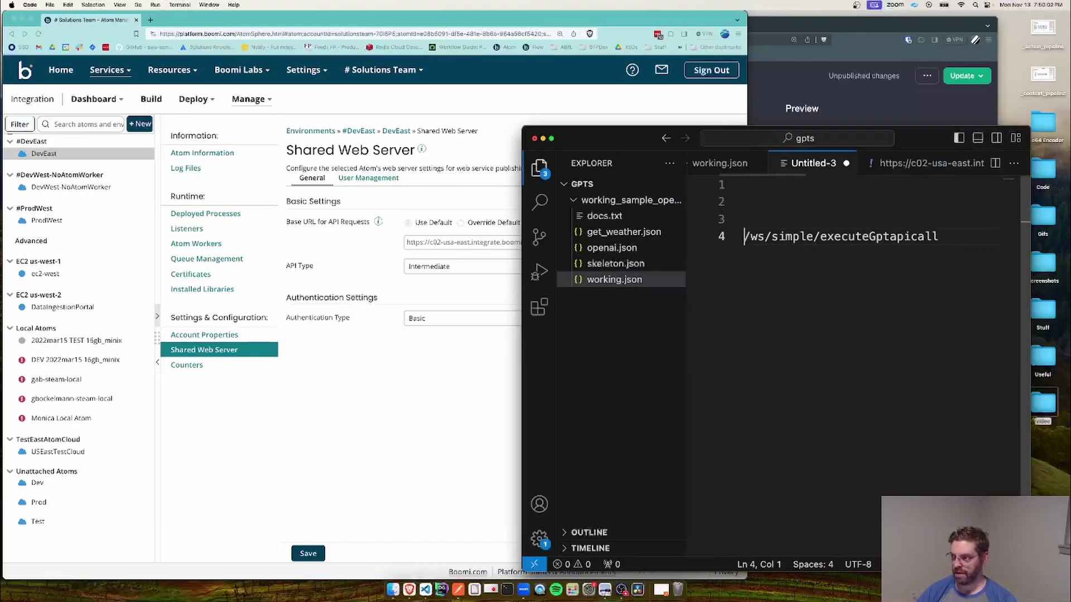
{"action": "left_click", "coordinate": [745, 185]}
{"action": "key", "text": "super+v"}
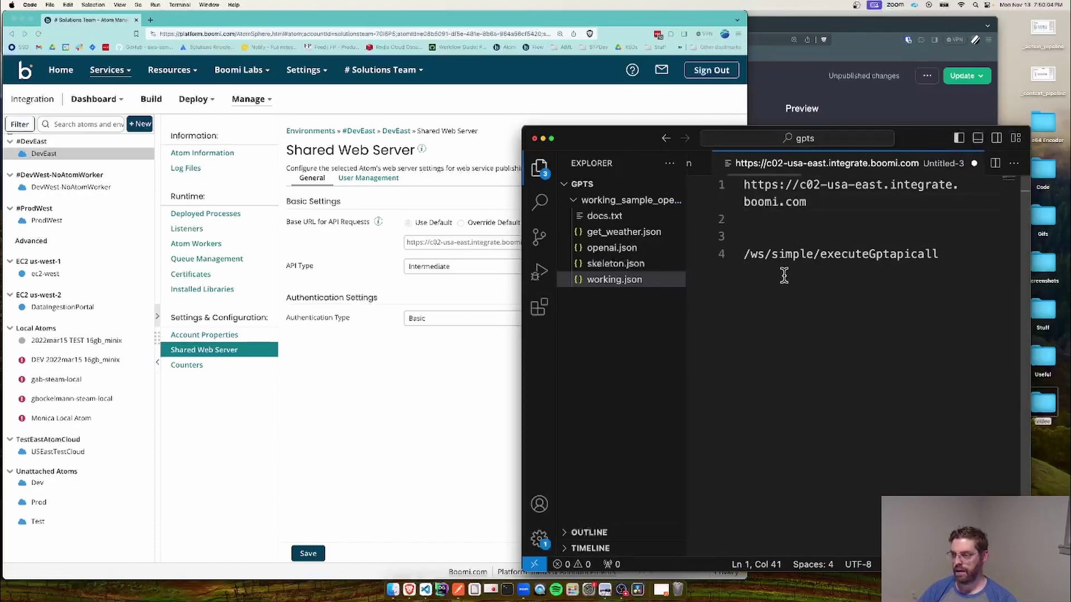
Step: Review the users and their authentication credential options in the DevEast atom's Shared Web Server user management
{"action": "left_click", "coordinate": [369, 179]}
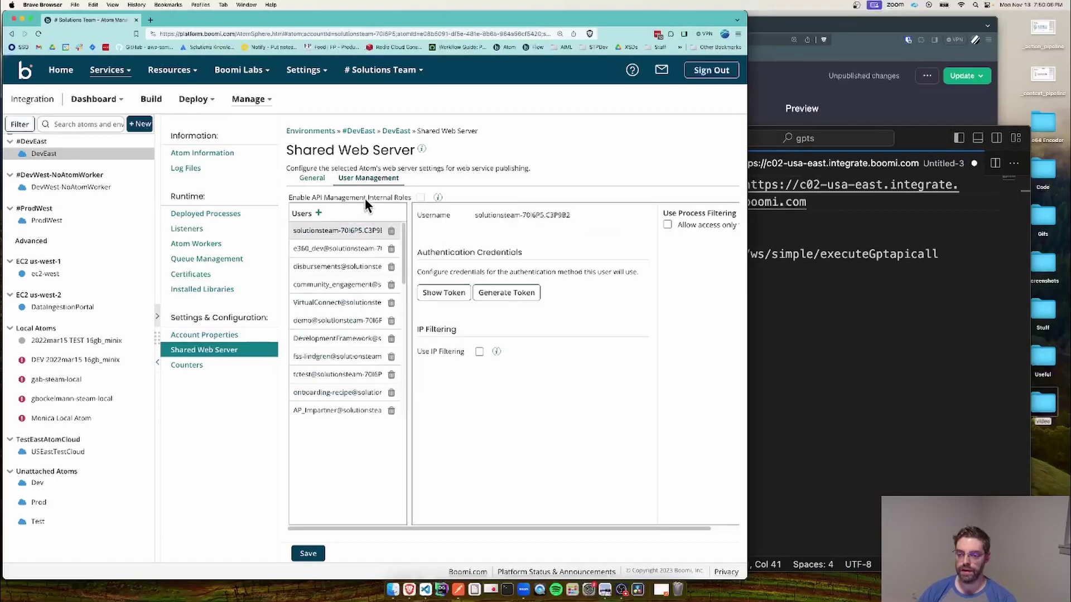
{"action": "scroll", "coordinate": [351, 295], "scroll_direction": "down", "scroll_amount": 5}
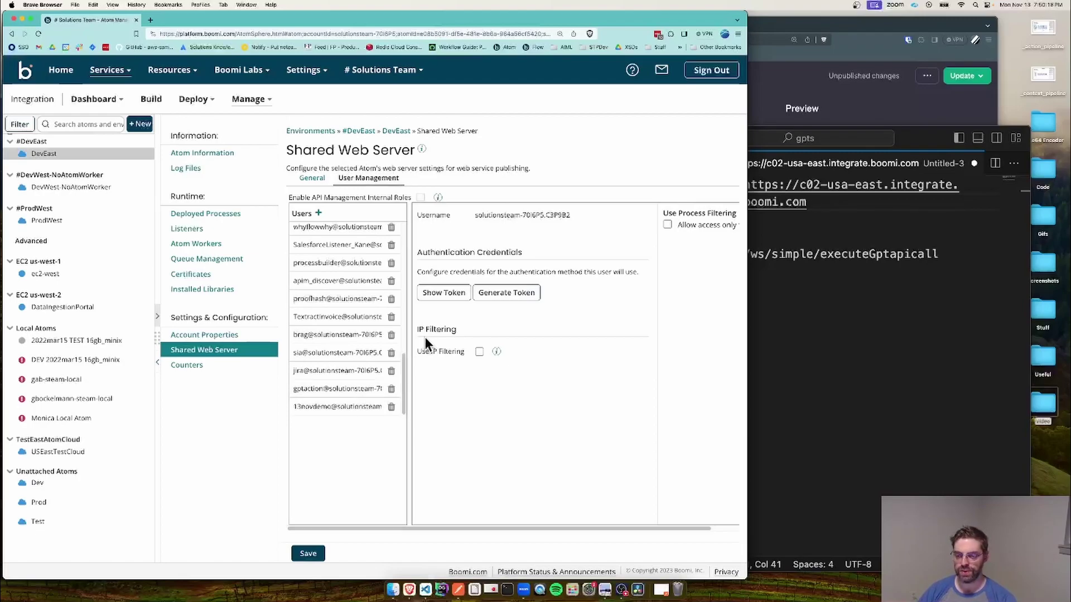
{"action": "scroll", "coordinate": [367, 342], "scroll_direction": "up", "scroll_amount": 10}
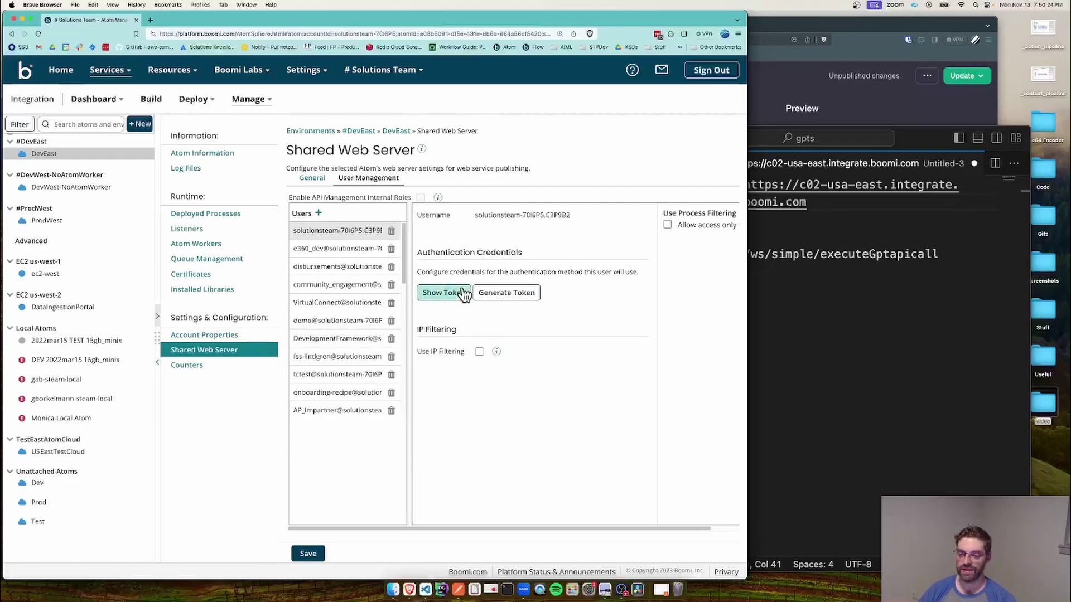
Step: Add a Shared Web Server user with the username gptapidemo and save the settings
{"action": "left_click", "coordinate": [318, 213]}
{"action": "double_click", "coordinate": [501, 218]}
{"action": "type", "text": "gptapi"}
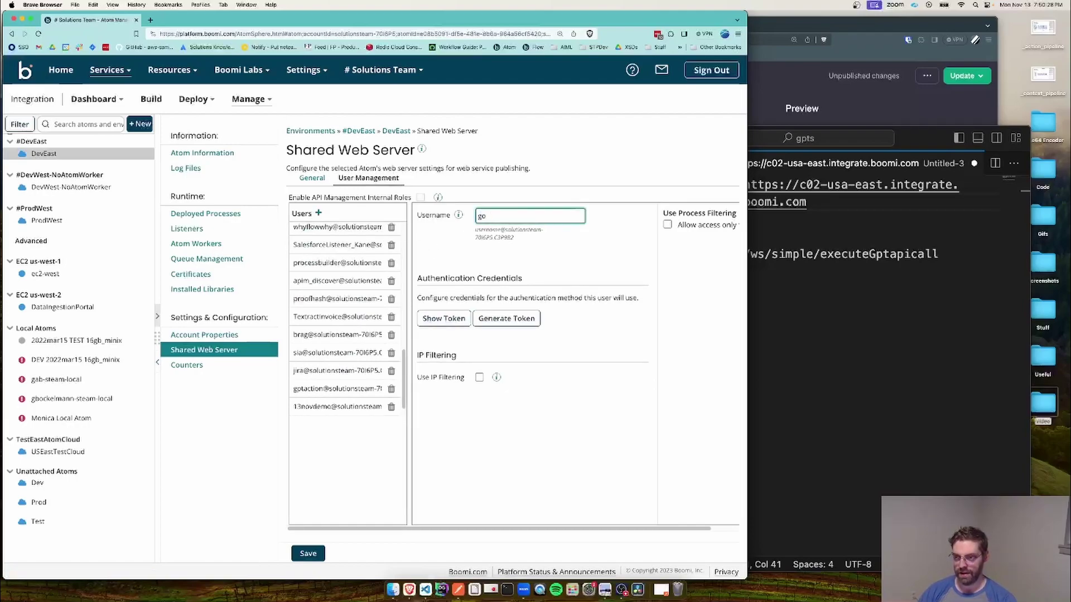
{"action": "type", "text": "demo"}
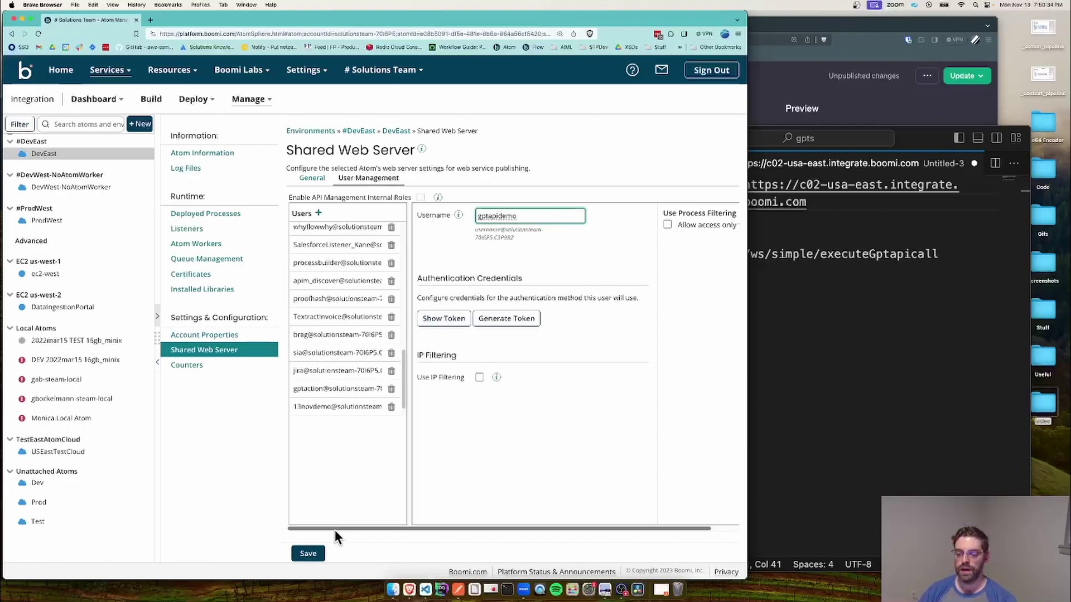
{"action": "left_click", "coordinate": [321, 549]}
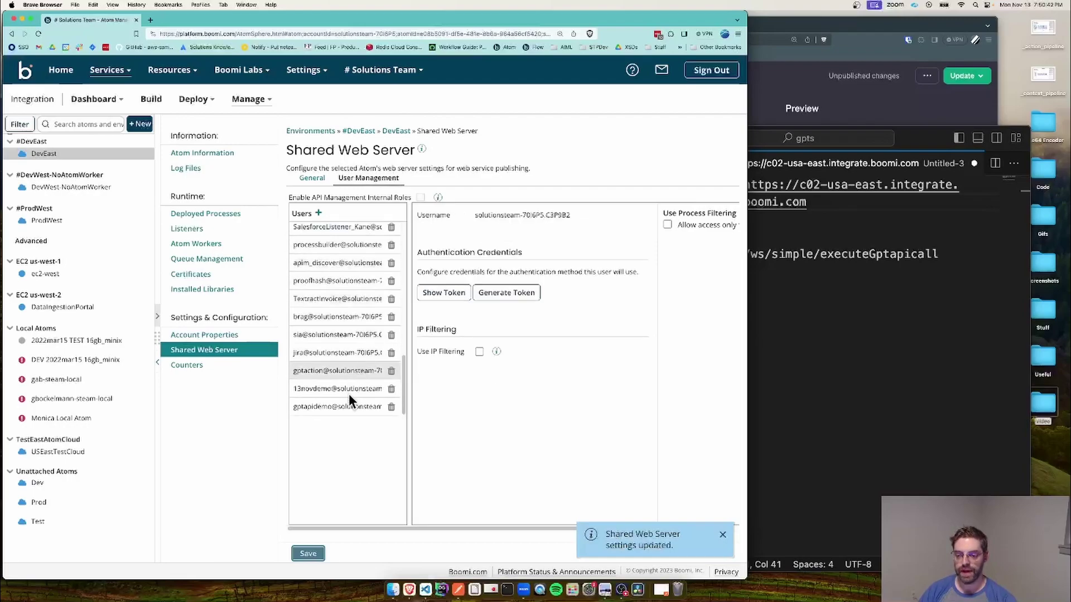
Step: Copy the gptapidemo user's full username and paste it on line 7 of the VS Code note, followed by a colon
{"action": "left_click", "coordinate": [350, 405]}
{"action": "left_click_drag", "start_coordinate": [515, 236], "coordinate": [470, 231]}
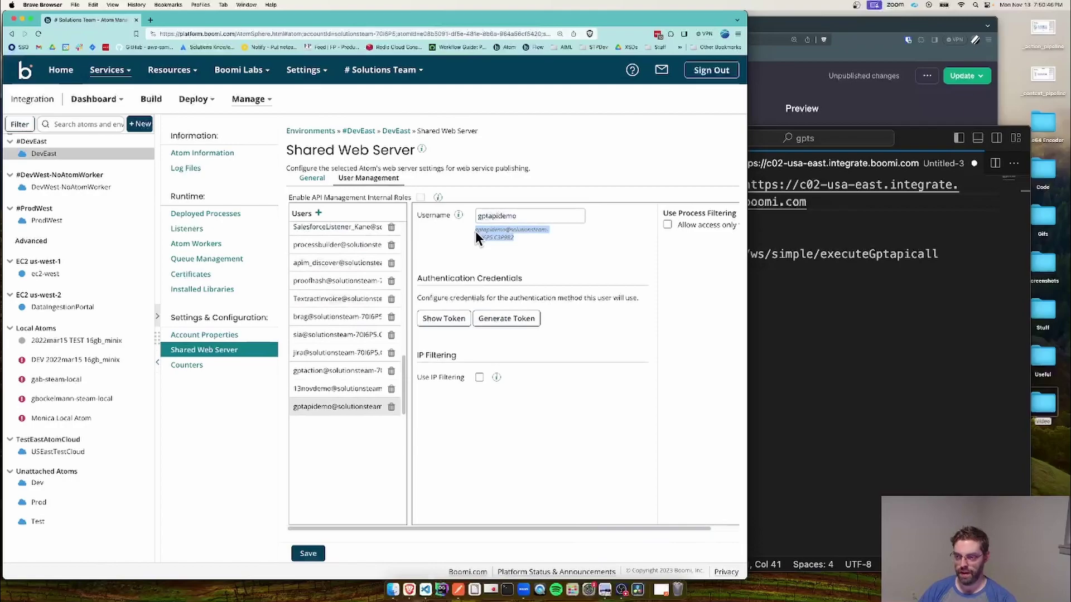
{"action": "left_click", "coordinate": [797, 355]}
{"action": "key", "text": "Return"}
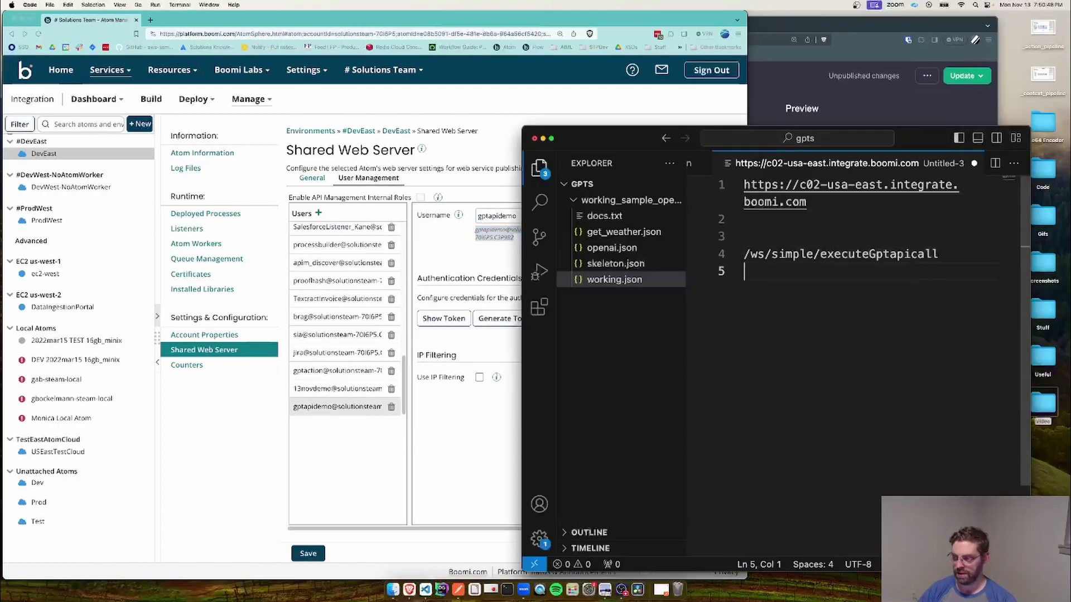
{"action": "key", "text": "Return"}
{"action": "key", "text": "Return"}
{"action": "key", "text": "super+v"}
{"action": "type", "text": ":"}
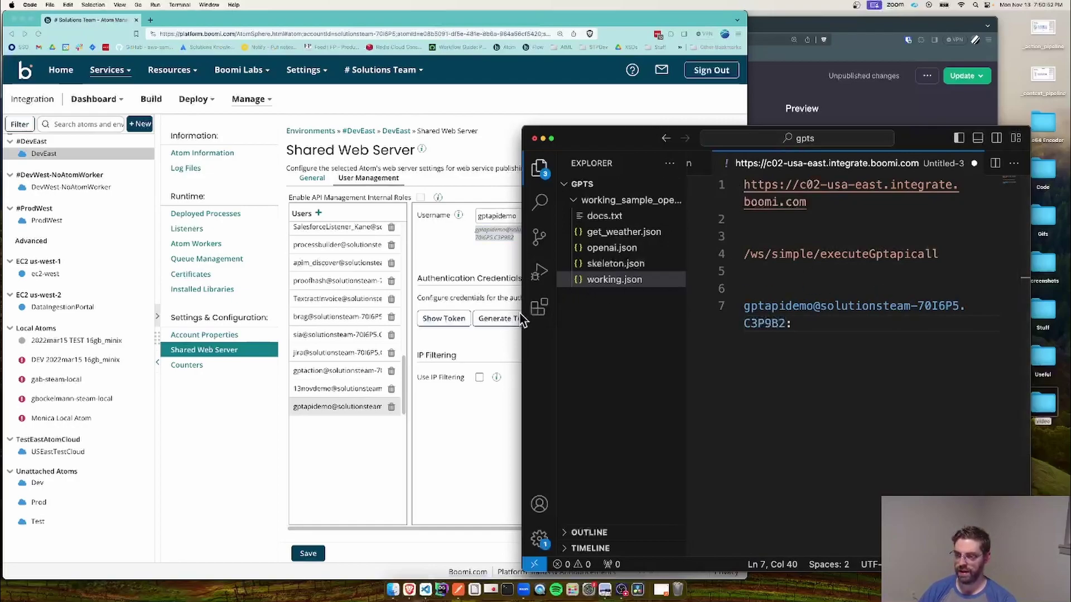
{"action": "left_click_drag", "start_coordinate": [521, 319], "coordinate": [350, 319]}
{"action": "type", "text": "token"}
{"action": "left_click_drag", "start_coordinate": [880, 289], "coordinate": [840, 289]}
{"action": "double_click", "coordinate": [841, 289]}
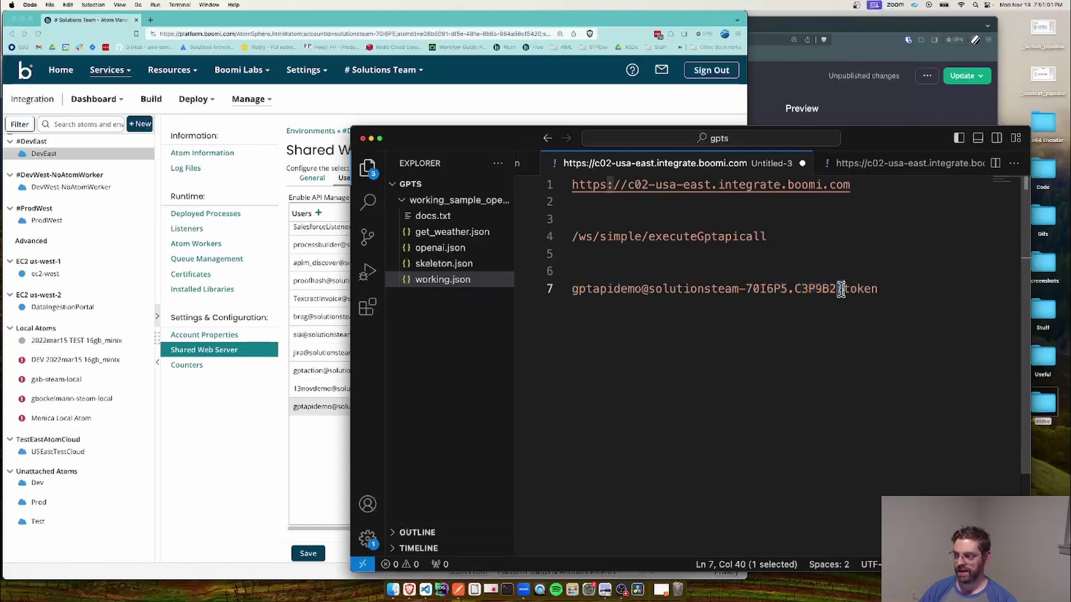
{"action": "double_click", "coordinate": [868, 290]}
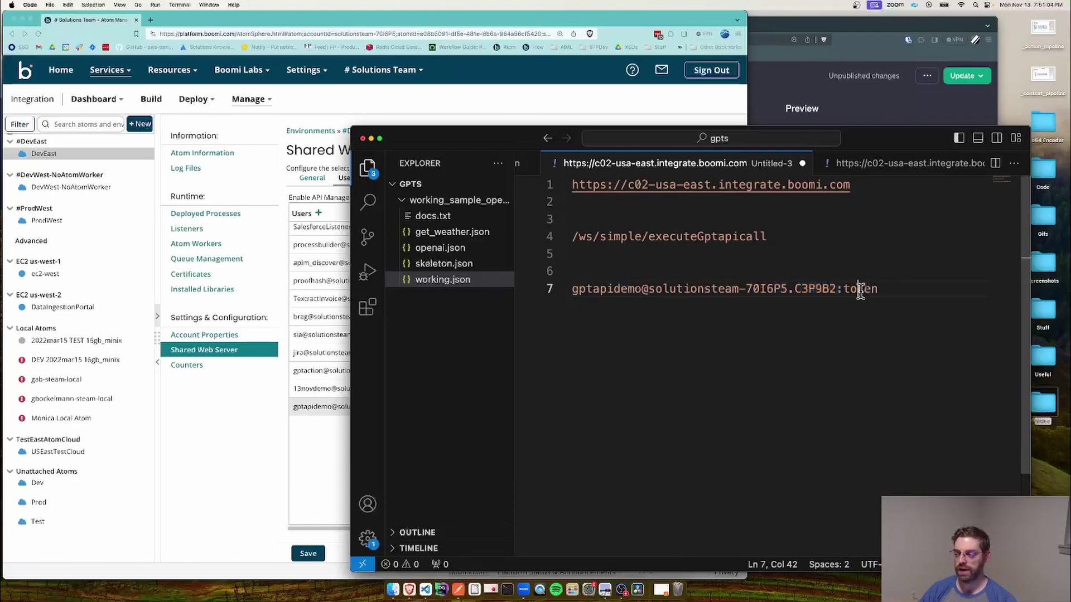
{"action": "left_click_drag", "start_coordinate": [892, 291], "coordinate": [843, 289]}
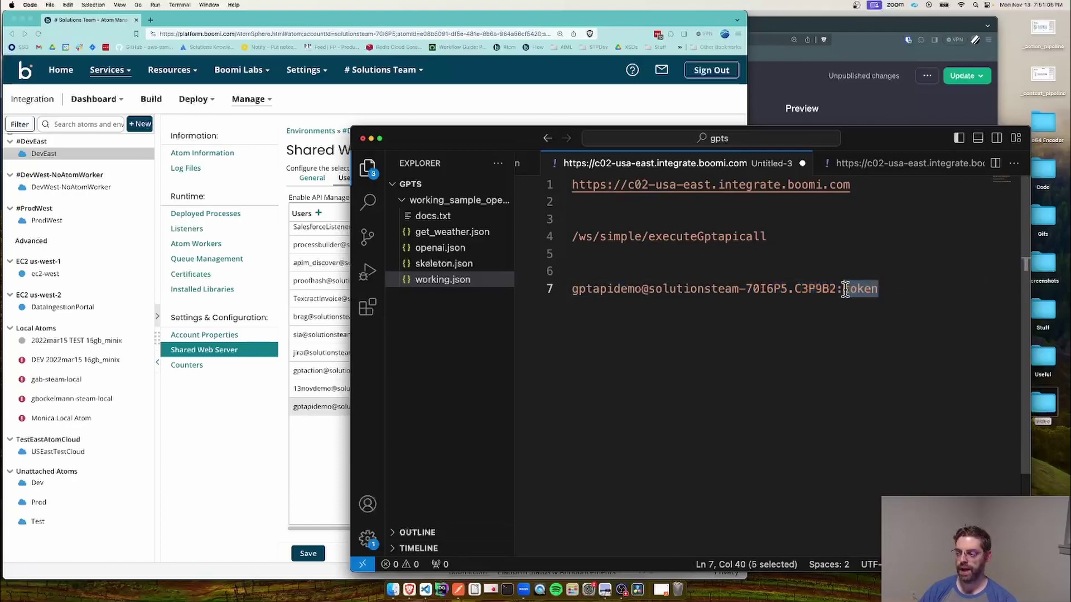
{"action": "key", "text": "BackSpace"}
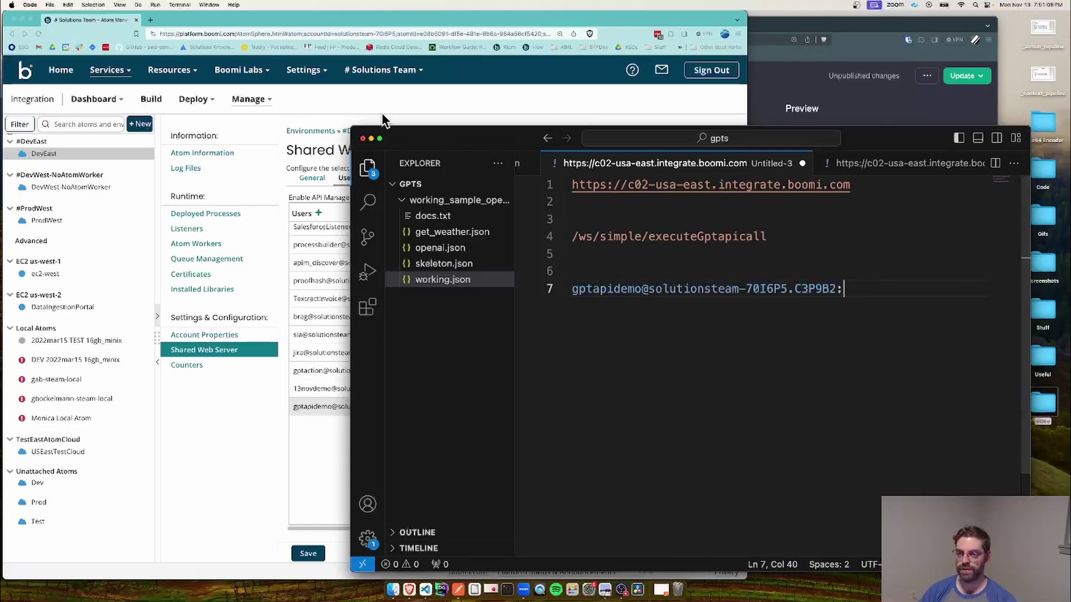
Step: Narrow the VS Code window and move it and the Boomi settings window off this screen, leaving the GPT editor uncovered
{"action": "left_click_drag", "start_coordinate": [349, 128], "coordinate": [558, 114]}
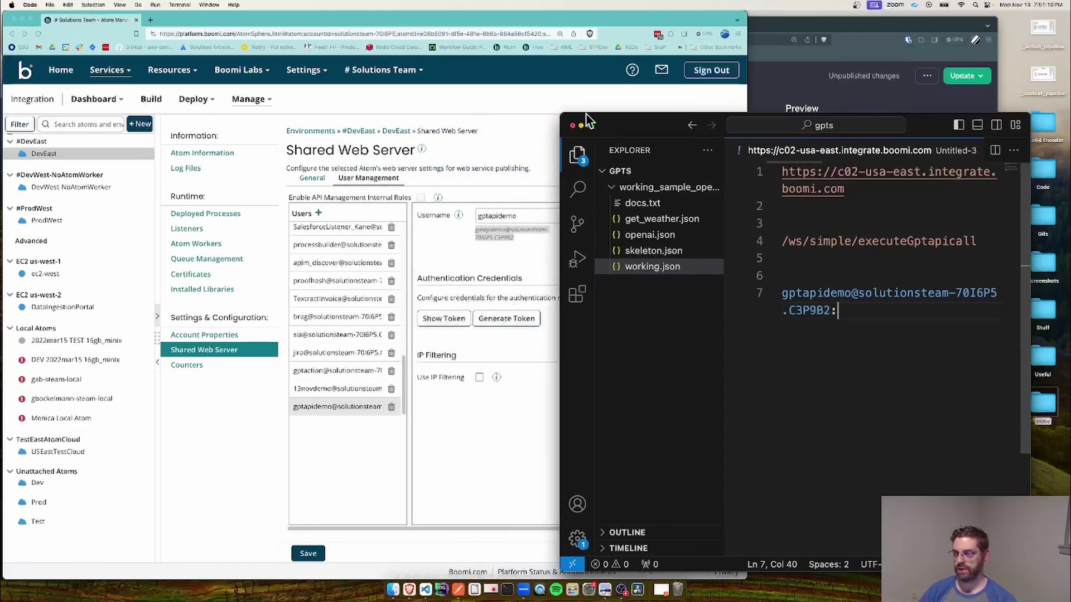
{"action": "left_click_drag", "start_coordinate": [4, 12], "coordinate": [266, 66]}
{"action": "left_click_drag", "start_coordinate": [539, 73], "coordinate": [0, 78]}
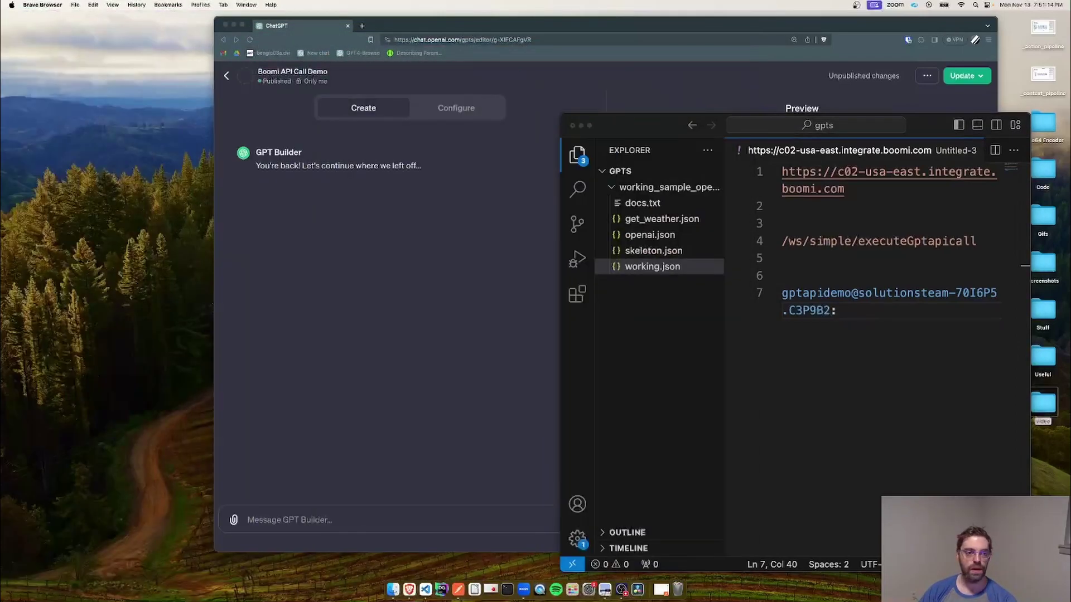
{"action": "left_click_drag", "start_coordinate": [922, 125], "coordinate": [0, 127]}
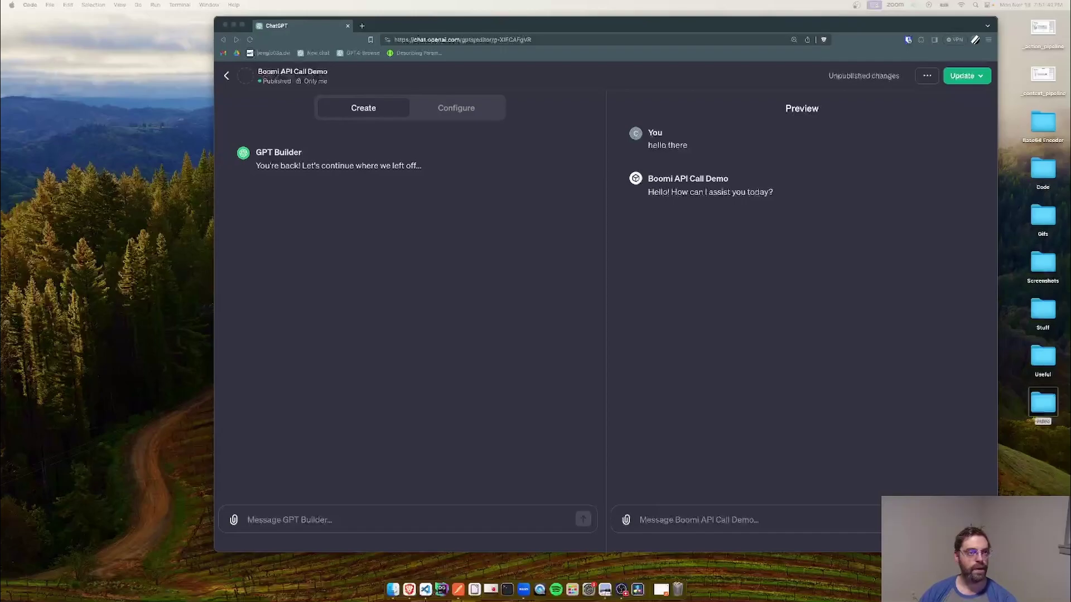
Step: Widen the Boomi process window, return to the GPT editor for Boomi API Call Demo, and open the settings for a new action
{"action": "key", "text": "super+Tab"}
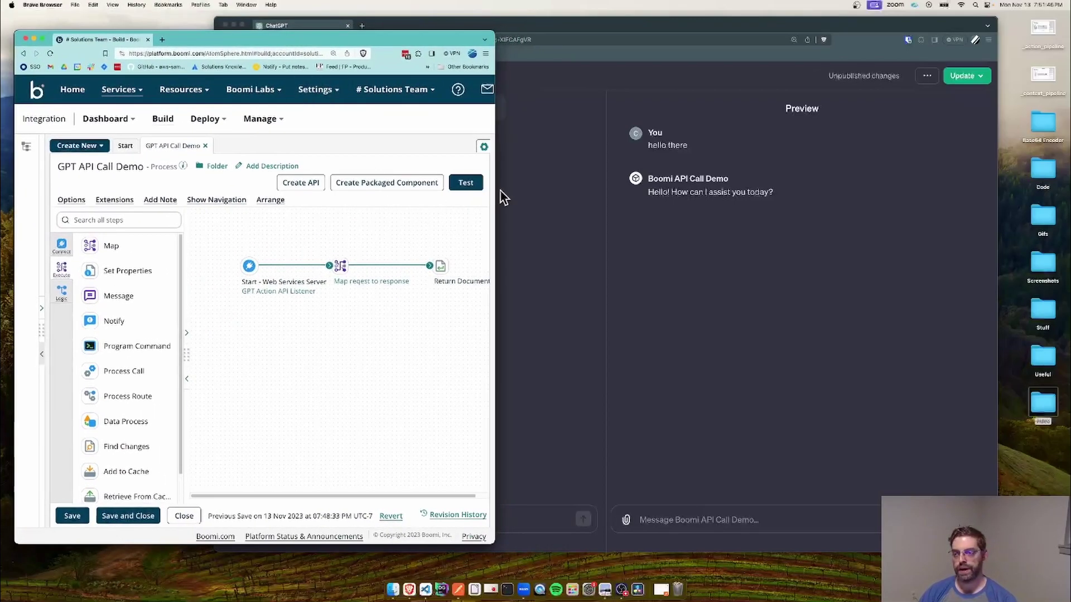
{"action": "left_click_drag", "start_coordinate": [495, 198], "coordinate": [686, 168]}
{"action": "left_click", "coordinate": [739, 32]}
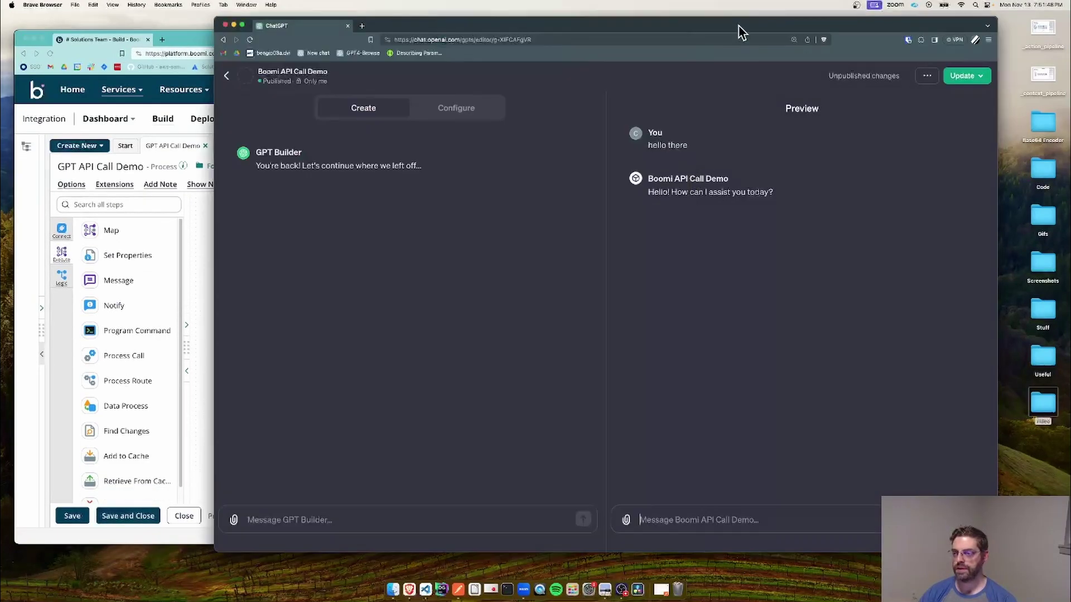
{"action": "left_click", "coordinate": [464, 117]}
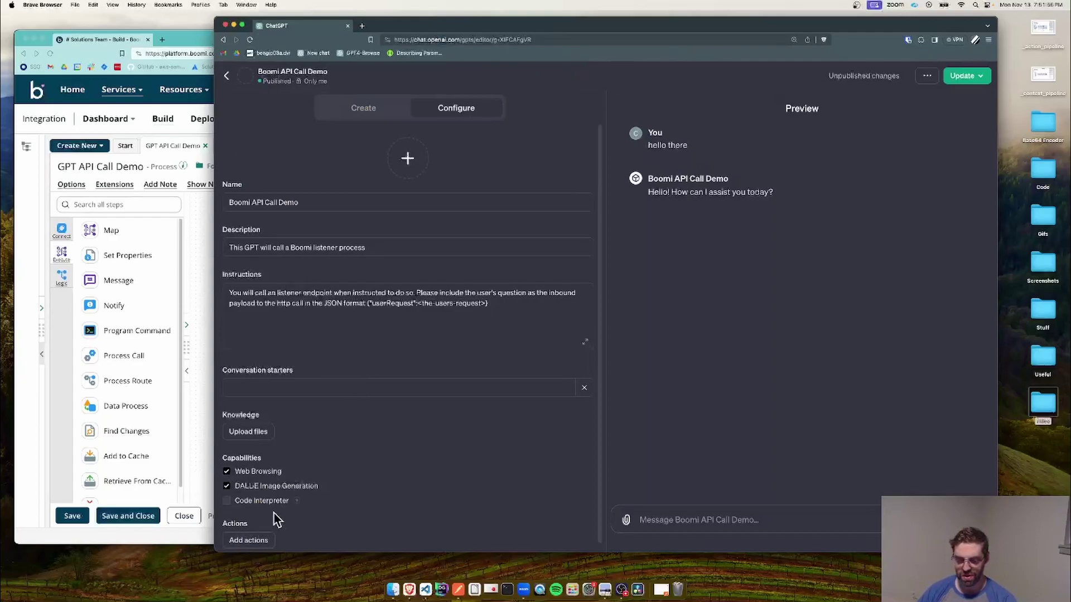
{"action": "scroll", "coordinate": [273, 513], "scroll_direction": "down", "scroll_amount": 1}
{"action": "left_click", "coordinate": [249, 531]}
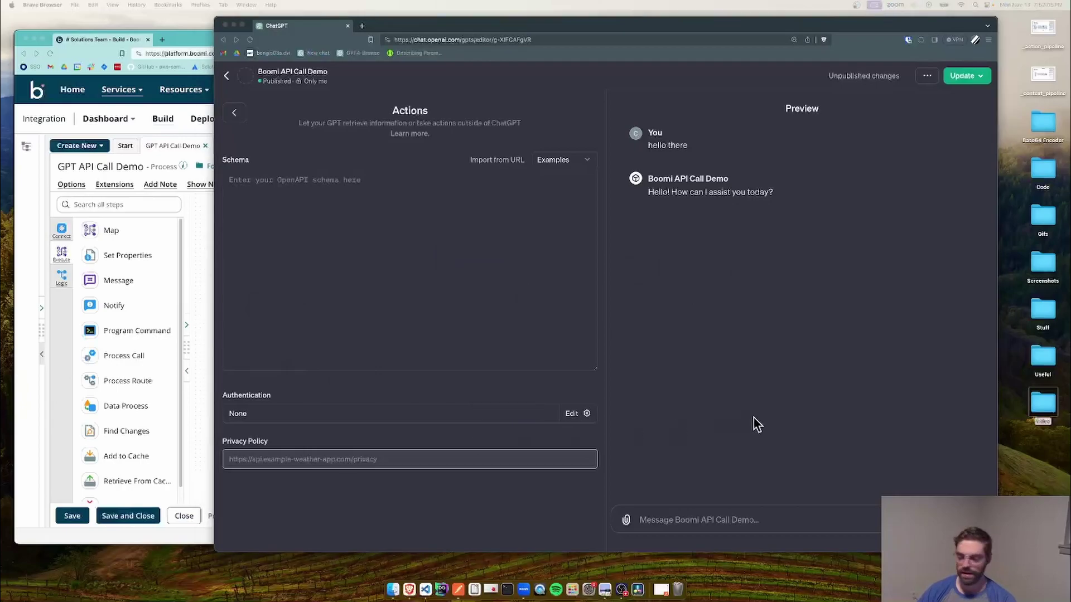
Step: Open the Action dialog screenshot from 2023-11-09 in the Screenshots folder, review its action set fields, and close it
{"action": "left_click", "coordinate": [1041, 266]}
{"action": "double_click", "coordinate": [1041, 266]}
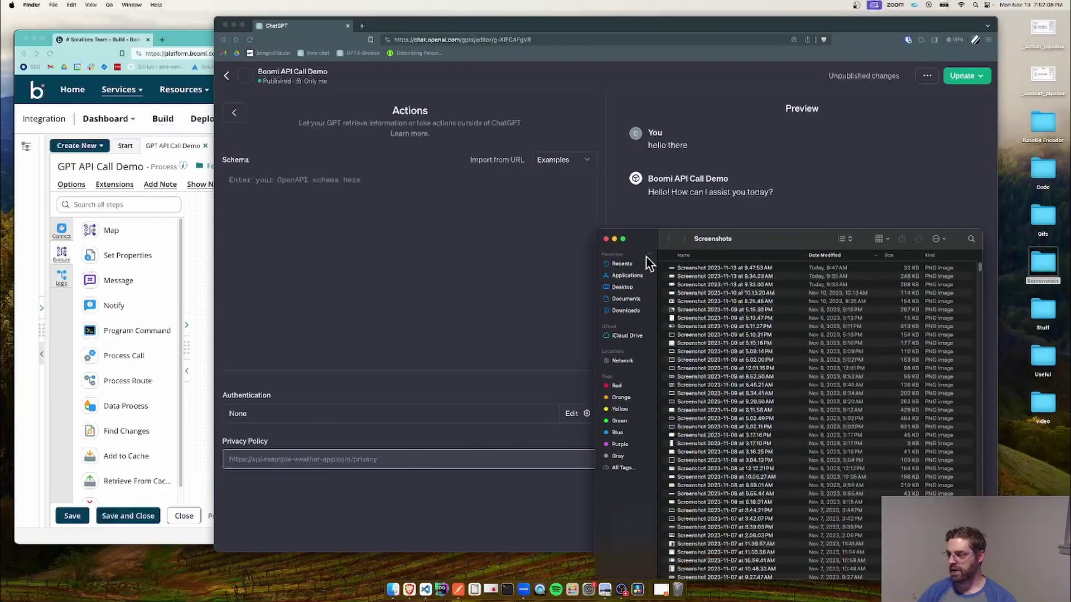
{"action": "double_click", "coordinate": [717, 268]}
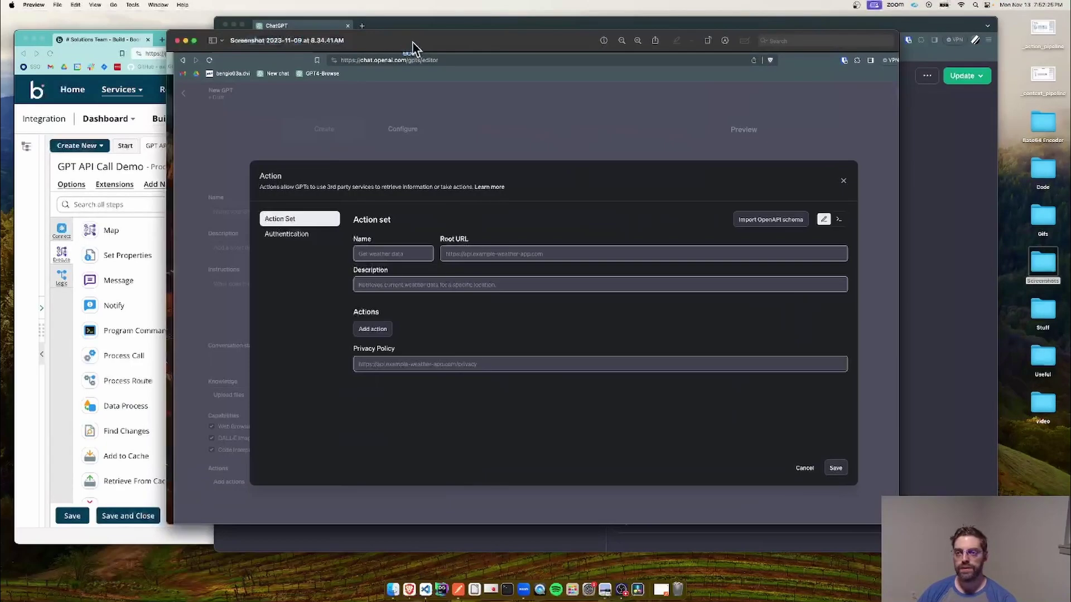
{"action": "left_click_drag", "start_coordinate": [413, 42], "coordinate": [329, 31]}
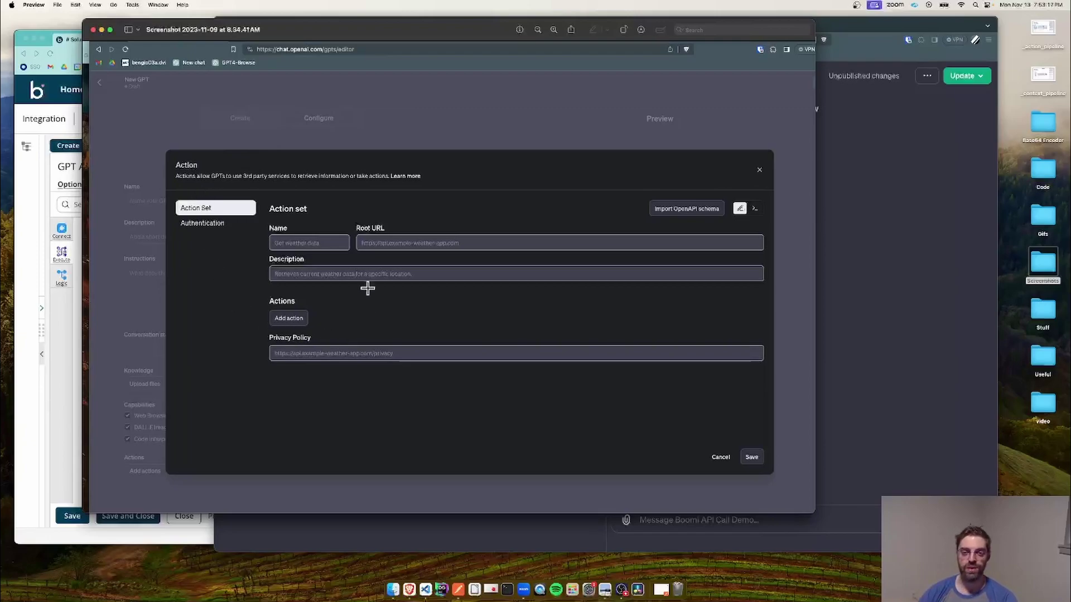
{"action": "left_click", "coordinate": [93, 30]}
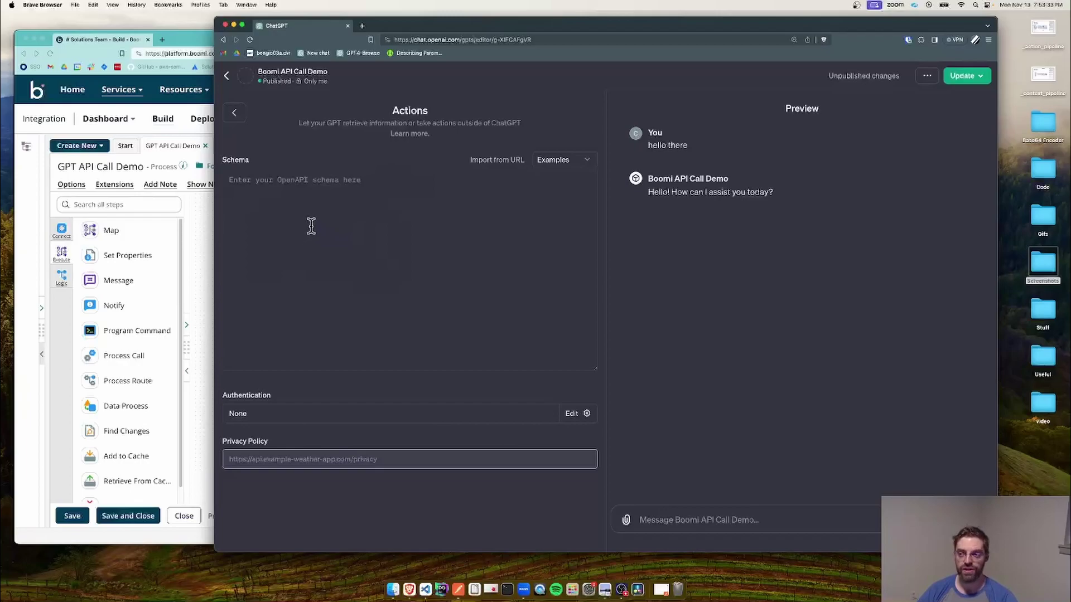
Step: Load the Weather (JSON) example into the action's schema and copy the entire schema text
{"action": "left_click", "coordinate": [582, 164]}
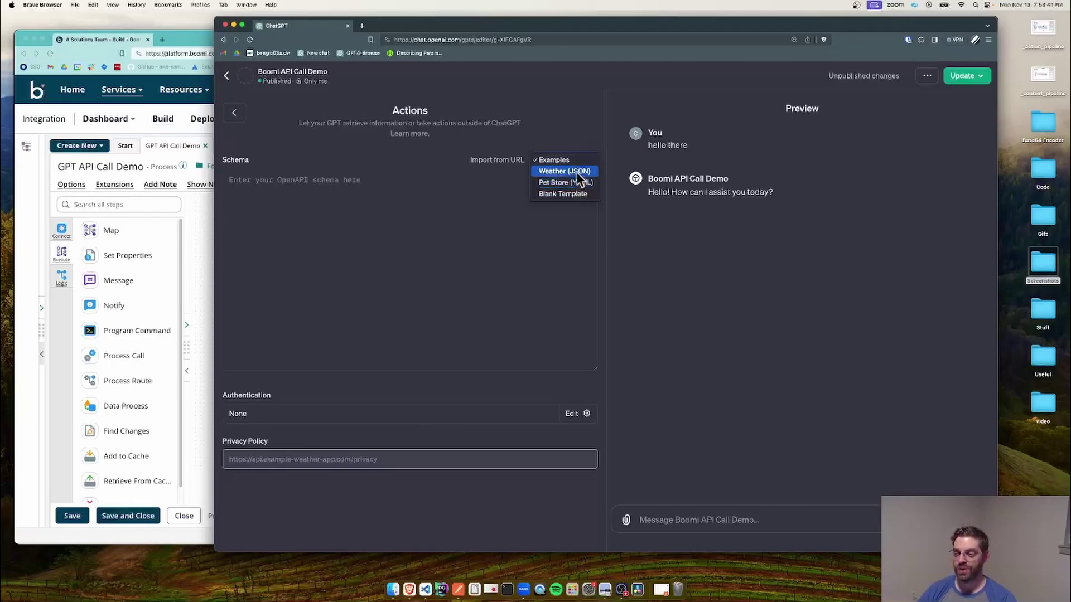
{"action": "left_click", "coordinate": [577, 172]}
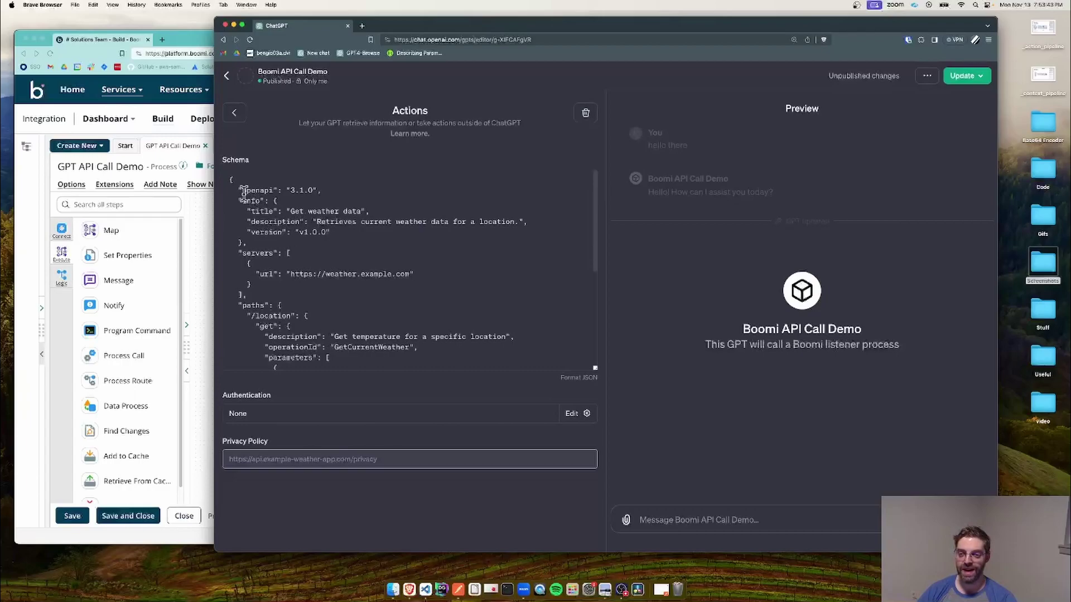
{"action": "left_click_drag", "start_coordinate": [230, 179], "coordinate": [340, 353]}
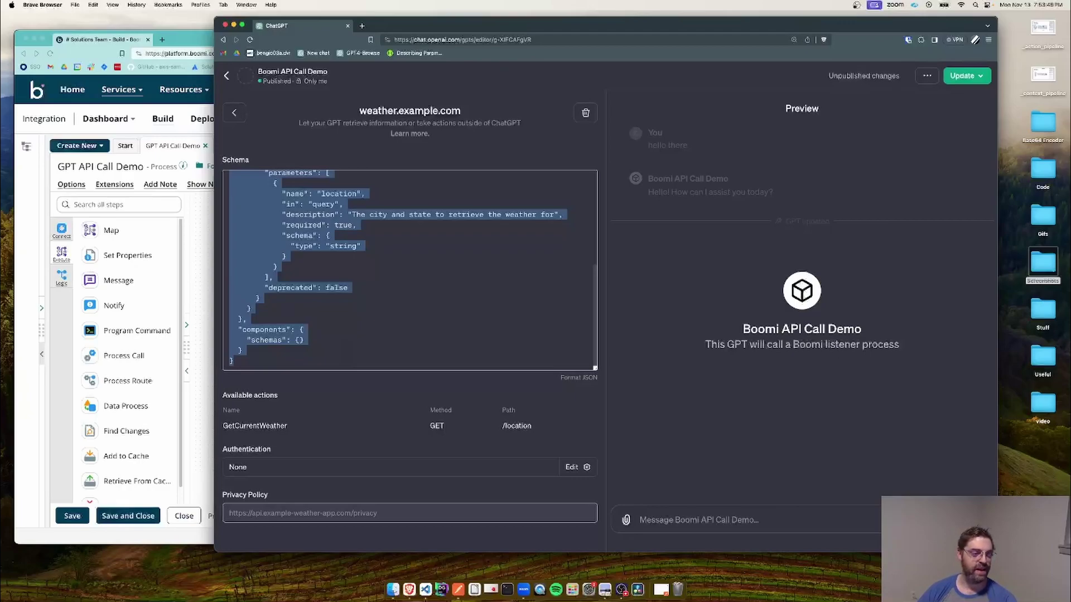
Step: Bring in a separate ChatGPT 4 window and begin a prompt with "Hi I would like you to please generate a JSON OpenAPI spec for me."
{"action": "key", "text": "super+Tab"}
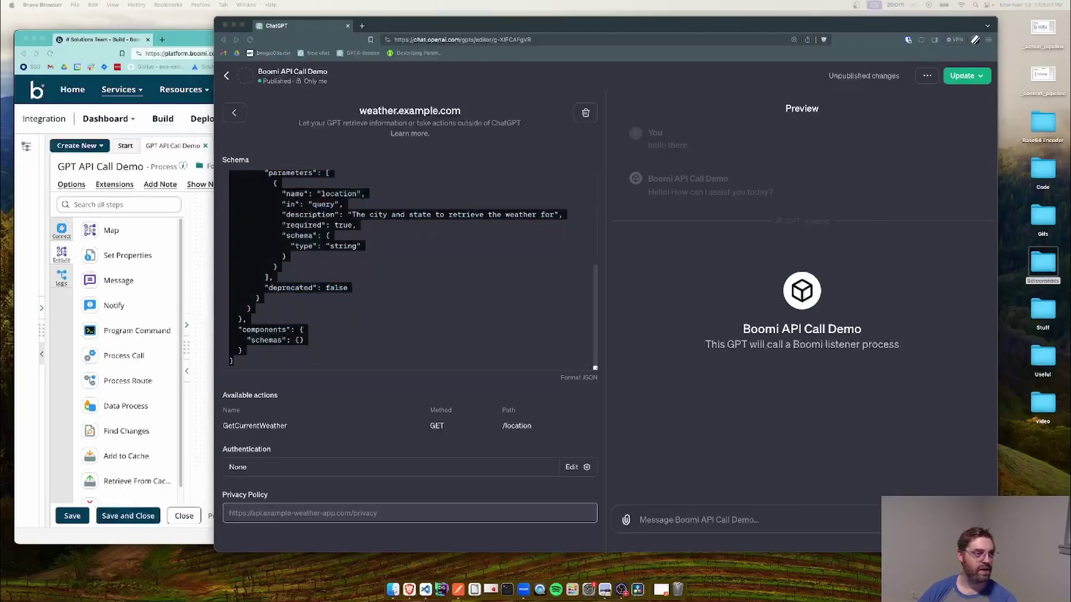
{"action": "left_click_drag", "start_coordinate": [0, 23], "coordinate": [691, 46]}
{"action": "left_click", "coordinate": [650, 519]}
{"action": "type", "text": "Hi"}
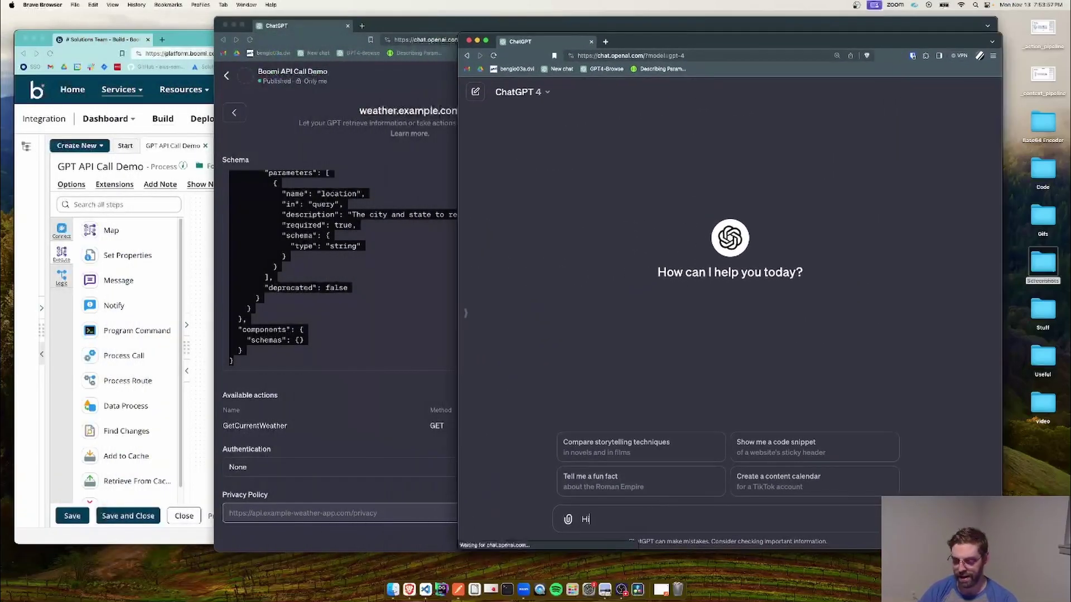
{"action": "type", "text": " I would like you to"}
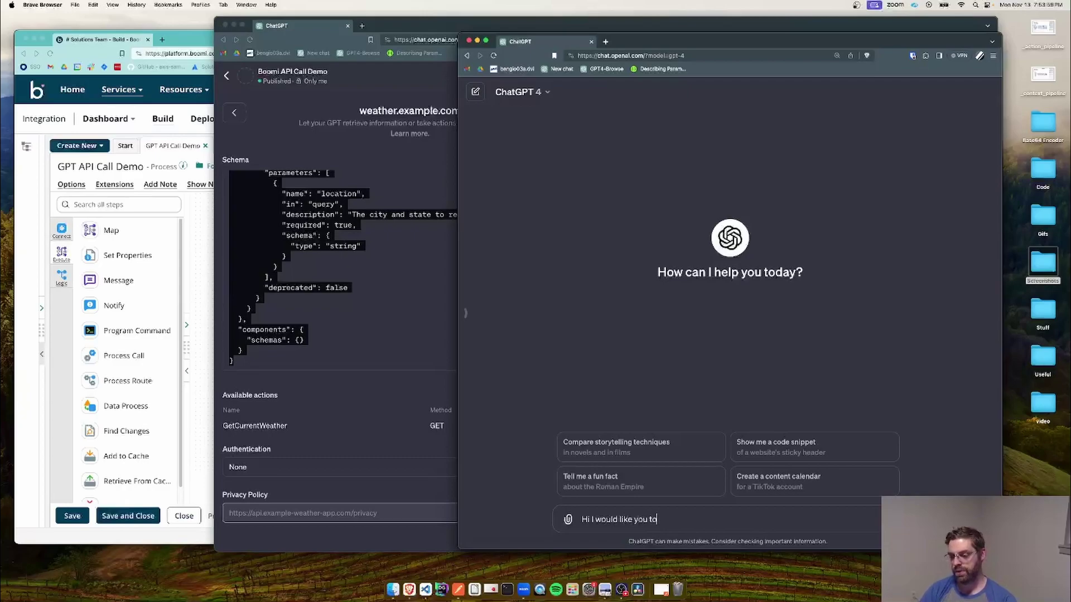
{"action": "type", "text": " please generate a "}
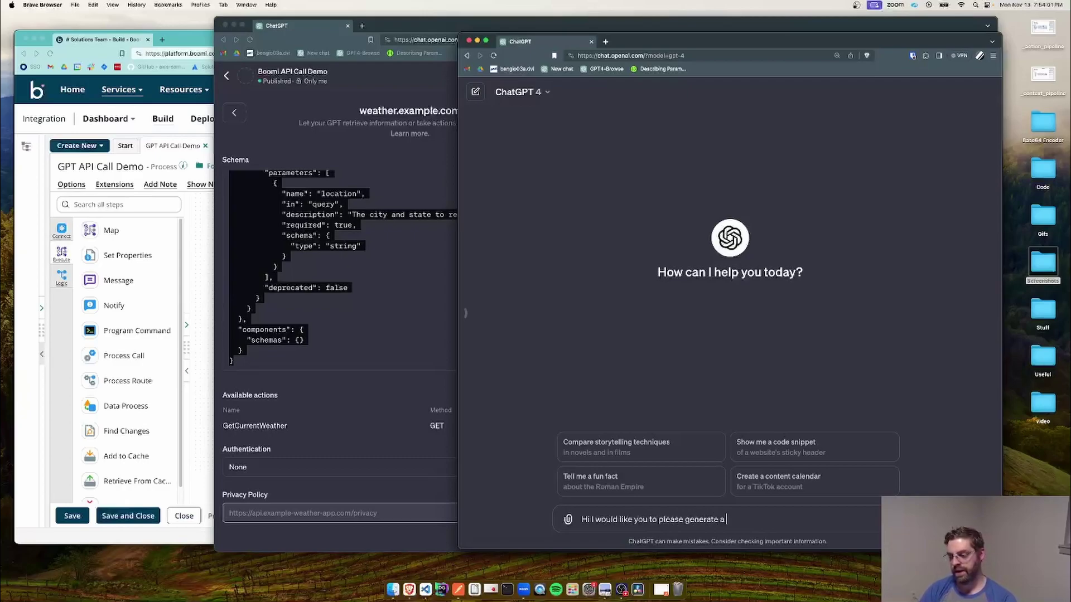
{"action": "type", "text": "JSON OpenAPI"}
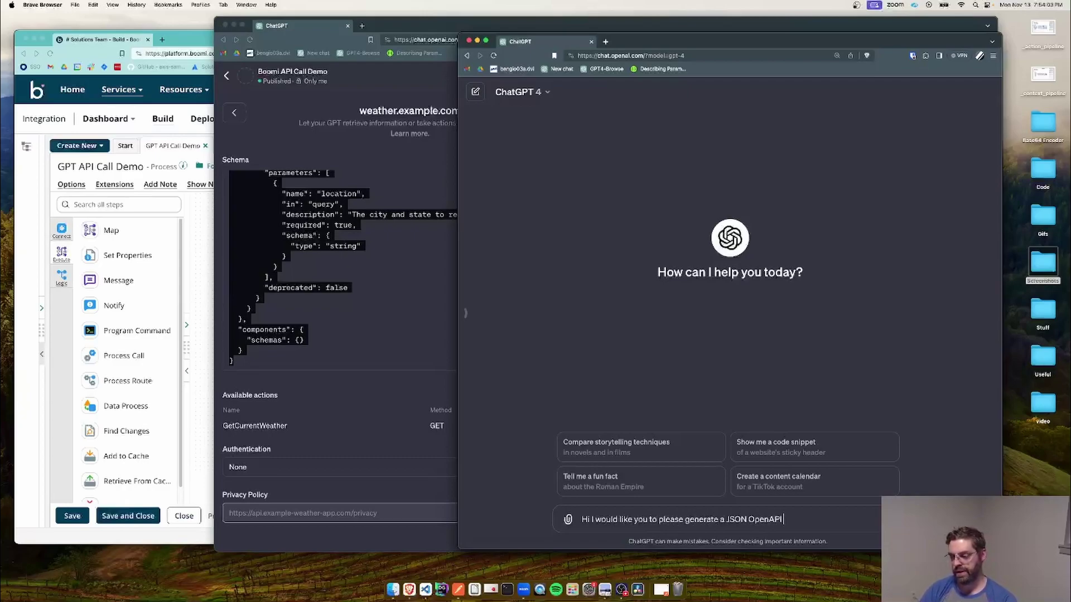
{"action": "type", "text": " spec for me."}
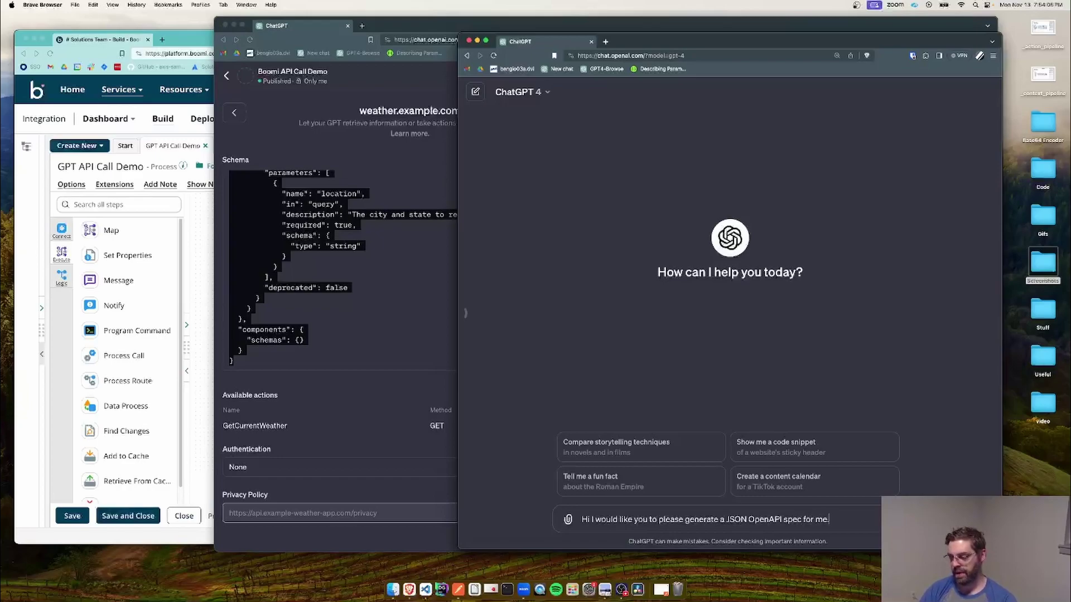
Step: Add the line "Here is an example of a valid spec:" to the prompt and paste the copied weather schema below it
{"action": "key", "text": "shift+Return"}
{"action": "type", "text": "Here is an example of a valid s"}
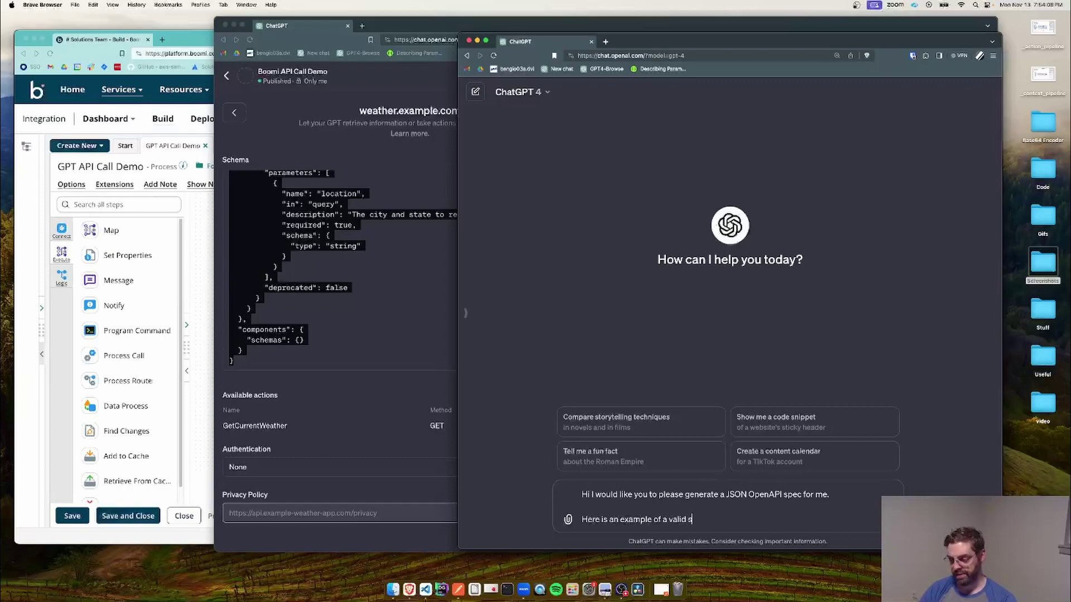
{"action": "type", "text": "pec:"}
{"action": "key", "text": "shift+Return"}
{"action": "key", "text": "super+v"}
{"action": "key", "text": "shift+Return"}
{"action": "type", "text": "The spec you will create should call this base URL:"}
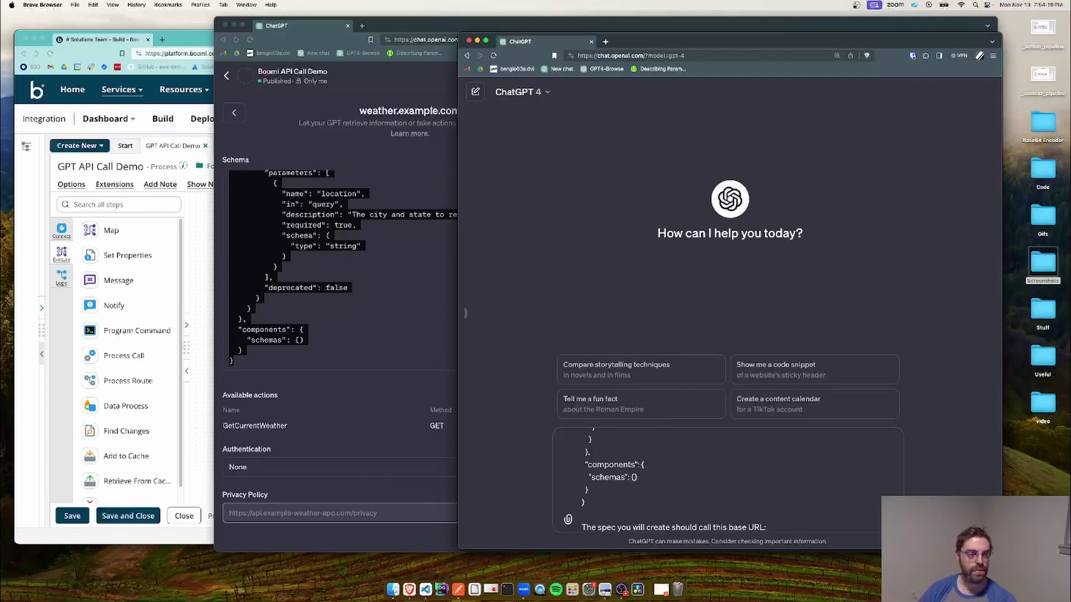
{"action": "key", "text": "super+Tab"}
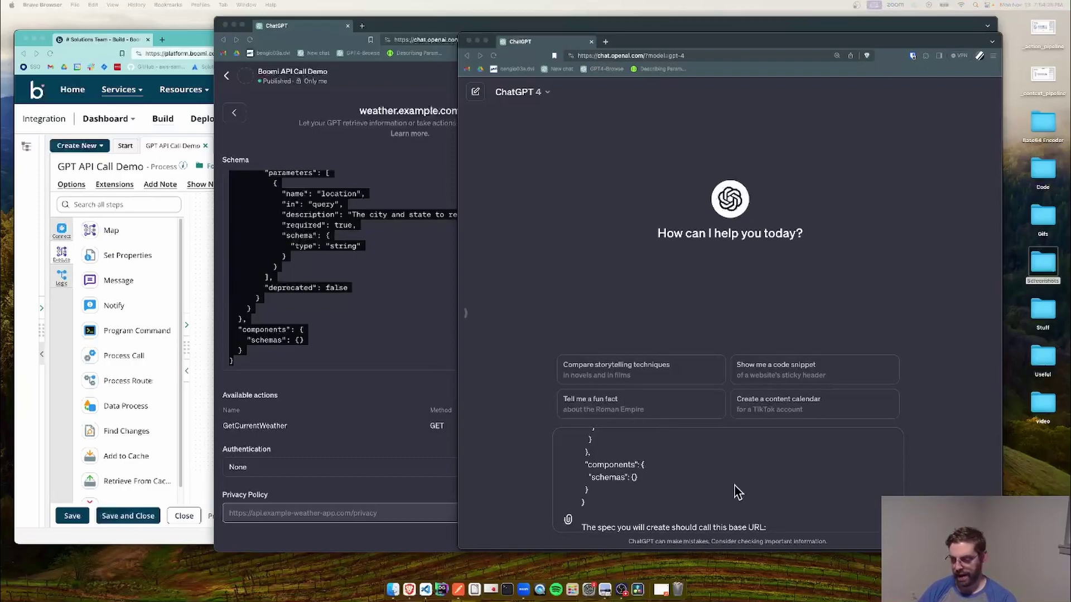
{"action": "left_click", "coordinate": [792, 527]}
{"action": "type", "text": "https://c02-usa-east.integrate.boomi.com"}
Step: Continue the prompt after the base URL with "it should use this path /ws/simple/executeGptapicall"
{"action": "type", "text": "it should use this path"}
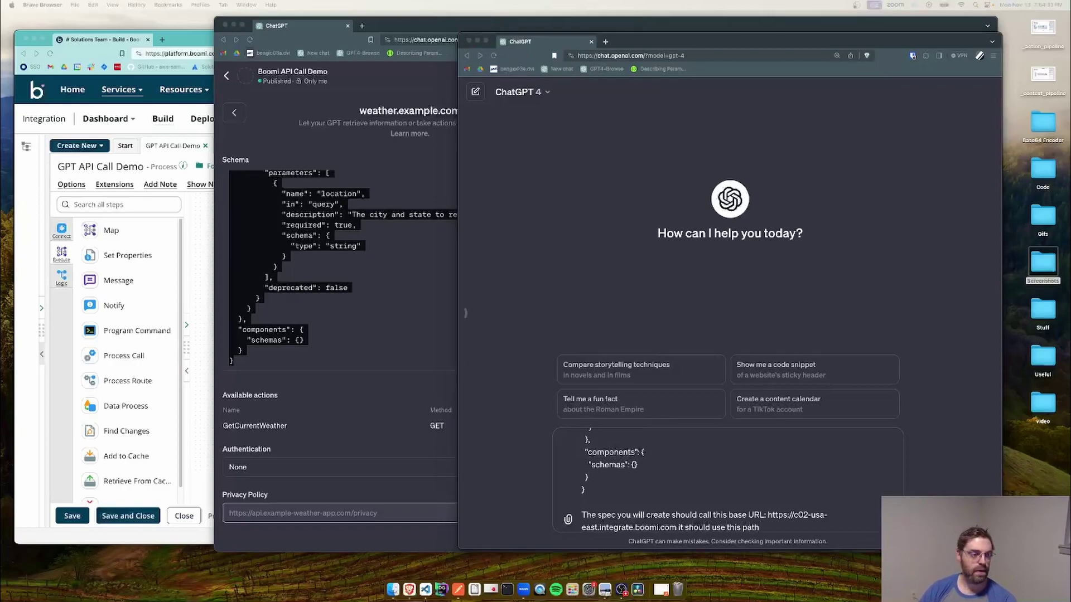
{"action": "left_click", "coordinate": [793, 530]}
{"action": "type", "text": "/ws/simple/executeGptapicall"}
Step: Add "and it should include in its POST JSON body the following input data {"userRequest":"string"}" to the prompt and send it
{"action": "type", "text": "and it should include in its POST JSON bos"}
{"action": "type", "text": "y the following"}
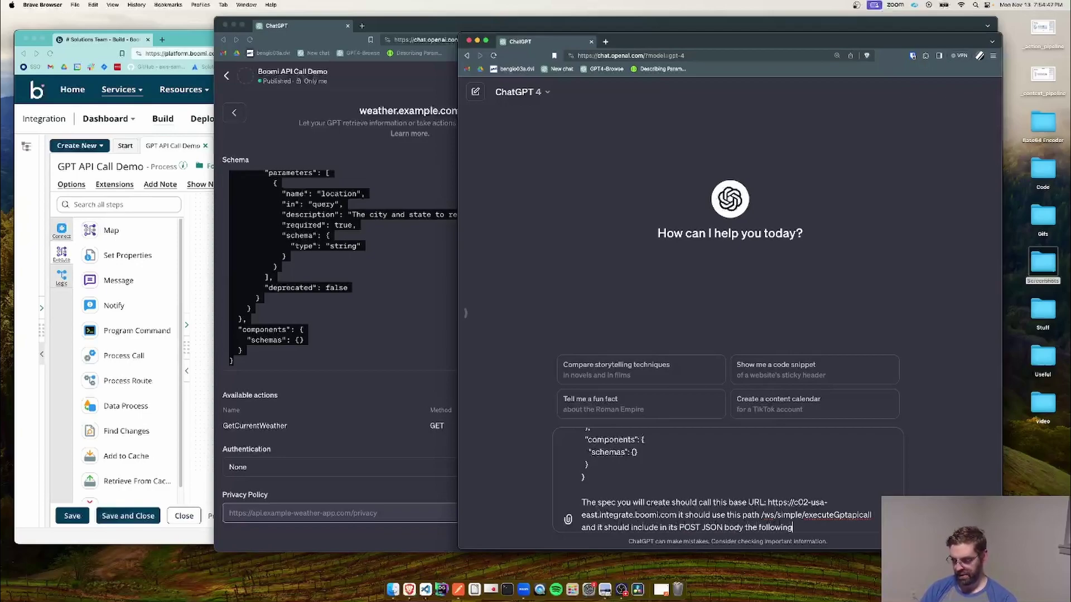
{"action": "type", "text": " input data {\"userRequest"}
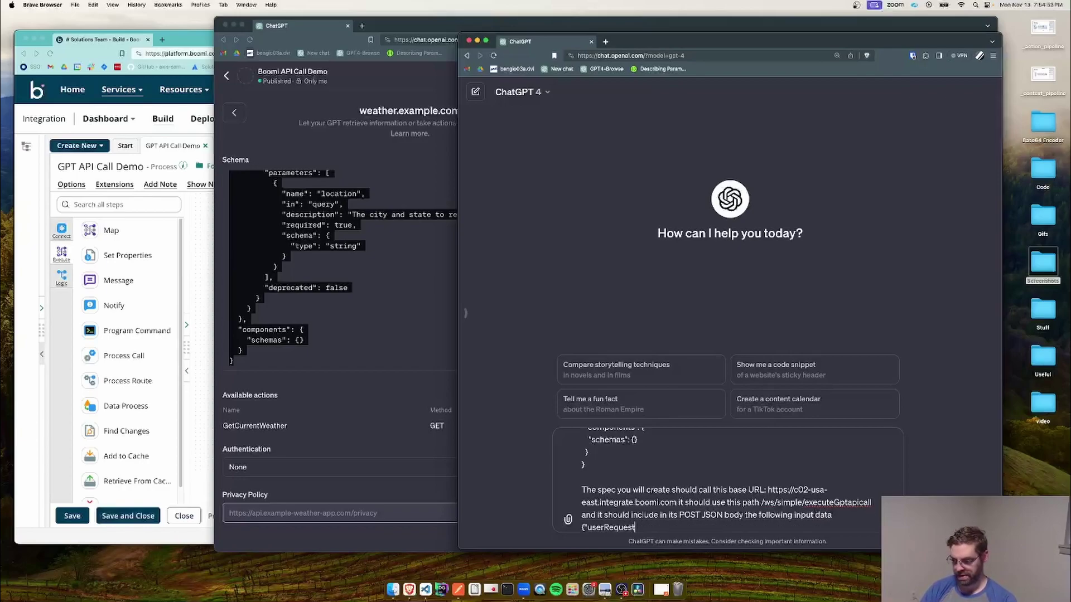
{"action": "type", "text": "\":\"string\""}
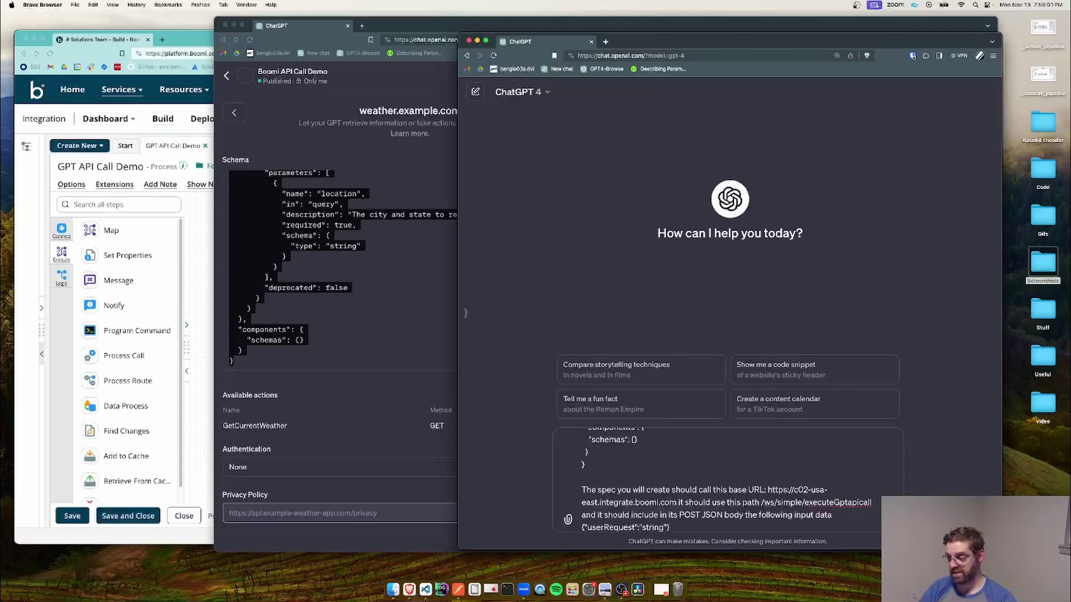
{"action": "key", "text": "Return"}
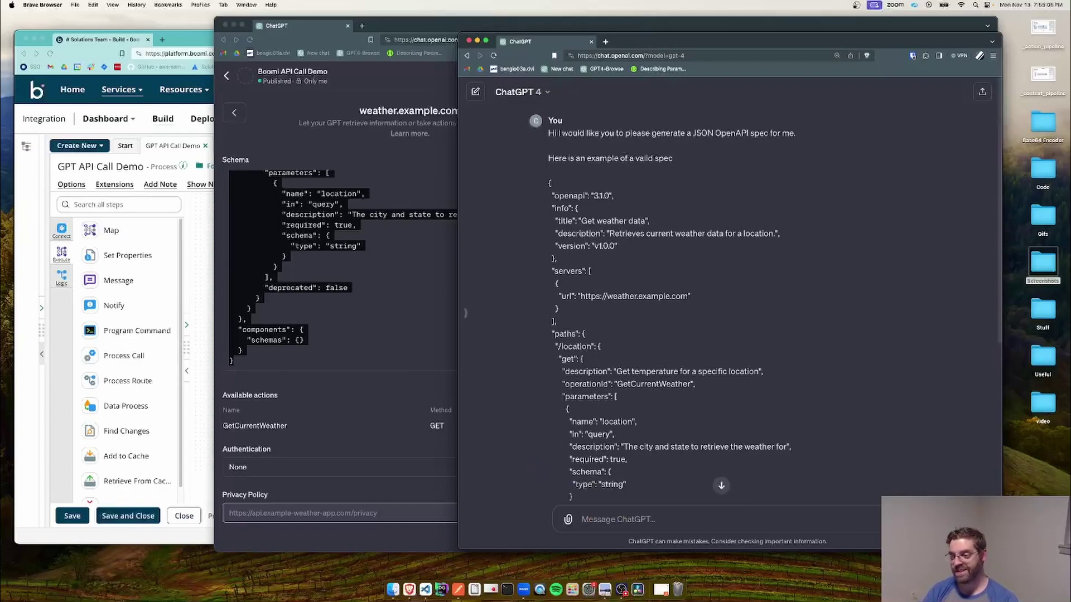
{"action": "scroll", "coordinate": [690, 395], "scroll_direction": "down", "scroll_amount": 10}
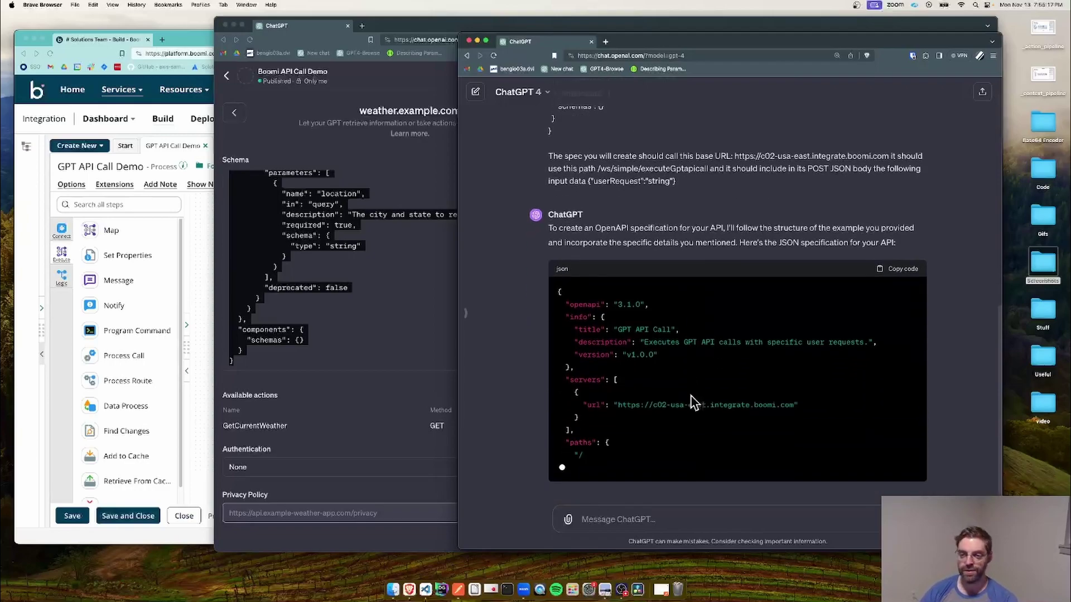
Step: Move the GPT editor window beside the chat window and copy the generated OpenAPI spec
{"action": "left_click", "coordinate": [311, 256]}
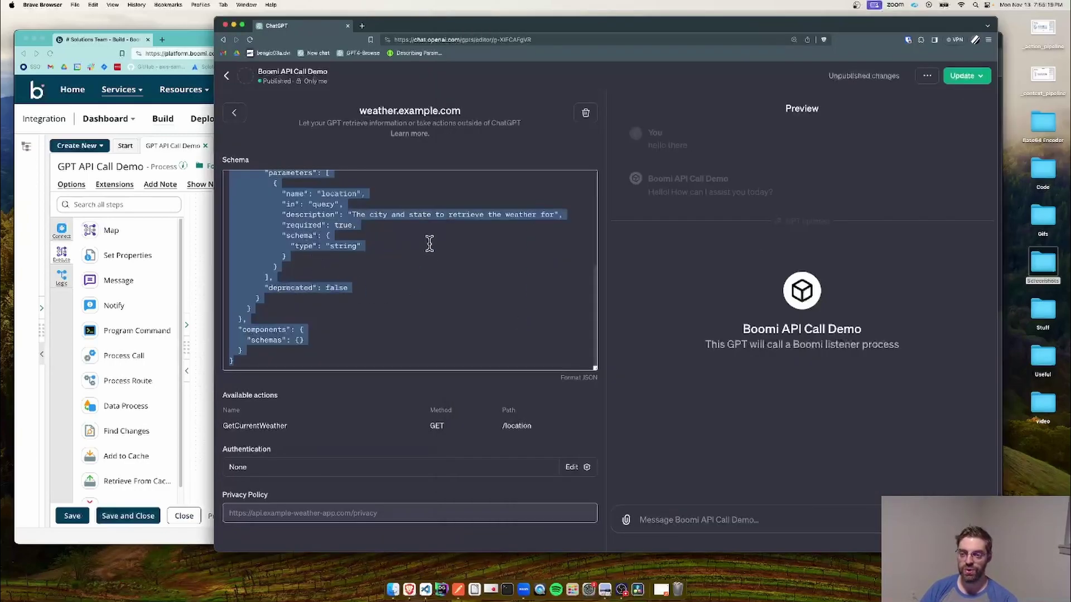
{"action": "left_click_drag", "start_coordinate": [591, 34], "coordinate": [428, 37]}
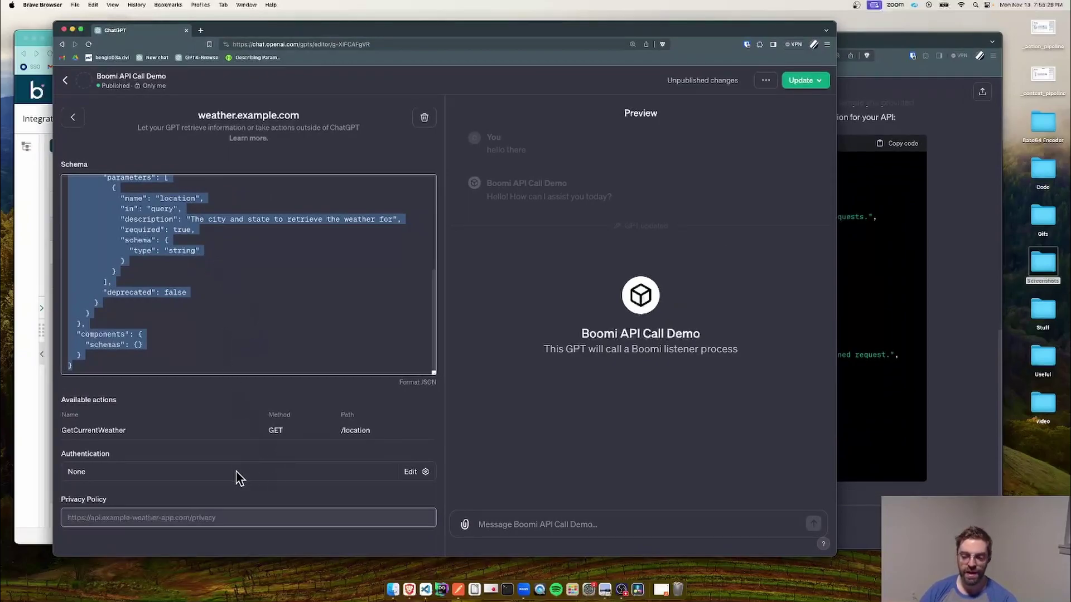
{"action": "left_click", "coordinate": [971, 347]}
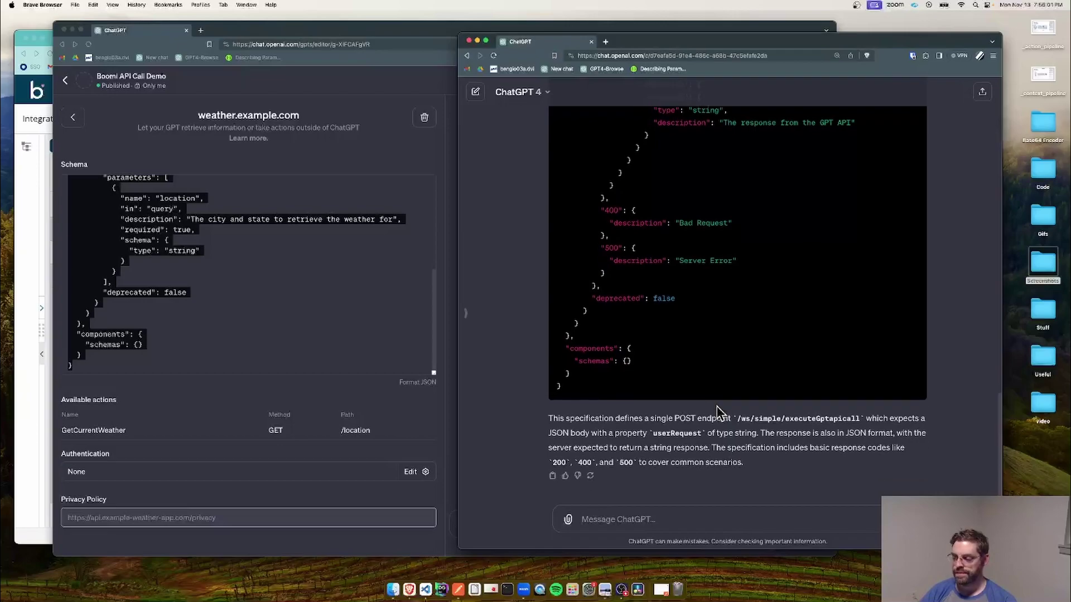
{"action": "scroll", "coordinate": [817, 425], "scroll_direction": "up", "scroll_amount": 10}
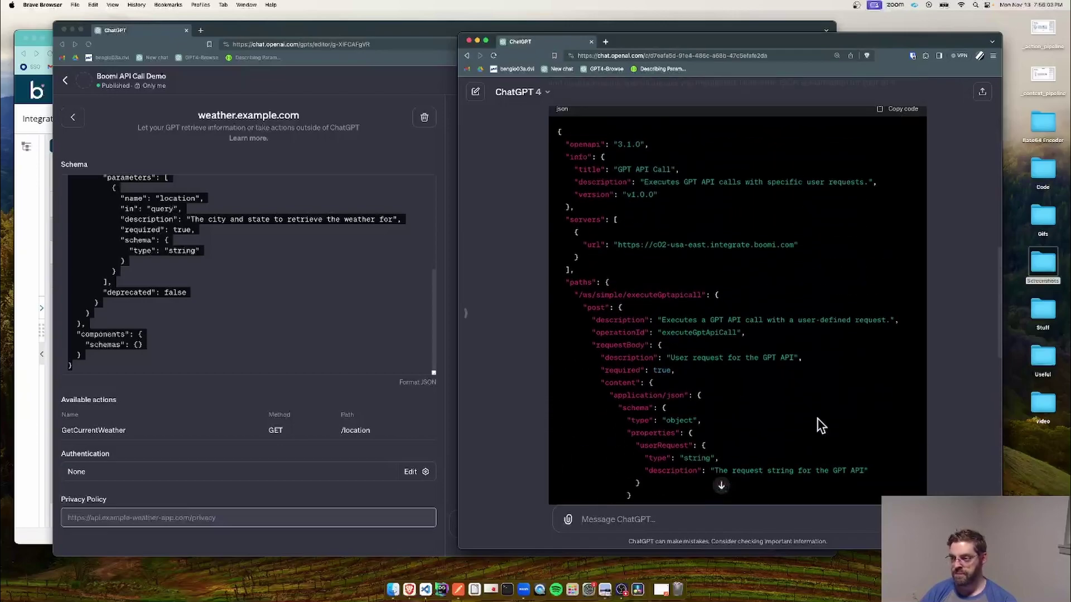
{"action": "left_click", "coordinate": [902, 344]}
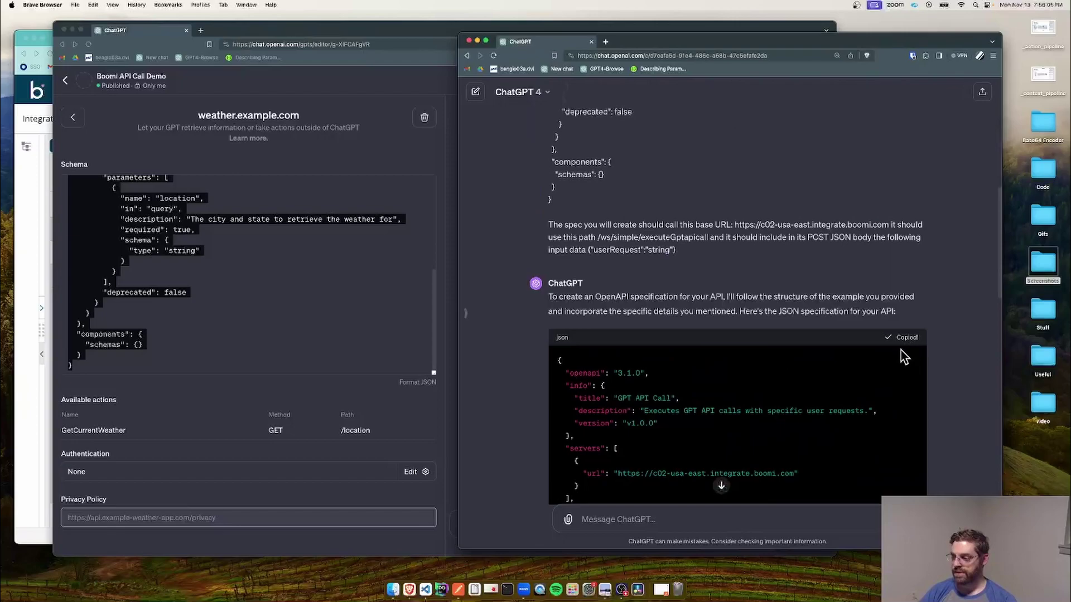
Step: Delete the weather.example.com action from the Boomi API Call Demo GPT
{"action": "left_click", "coordinate": [287, 293]}
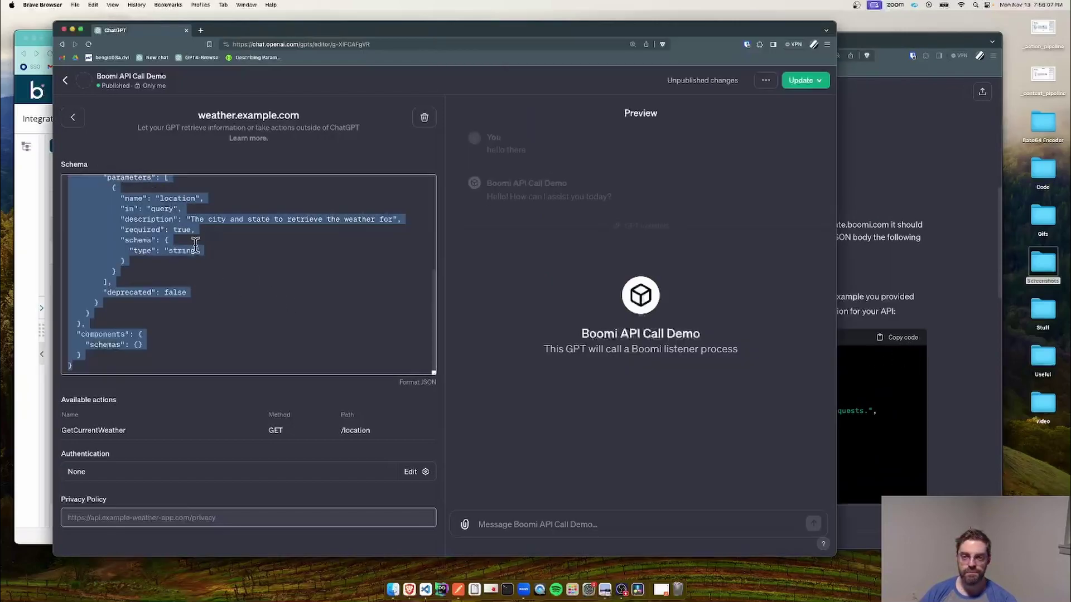
{"action": "left_click", "coordinate": [74, 118]}
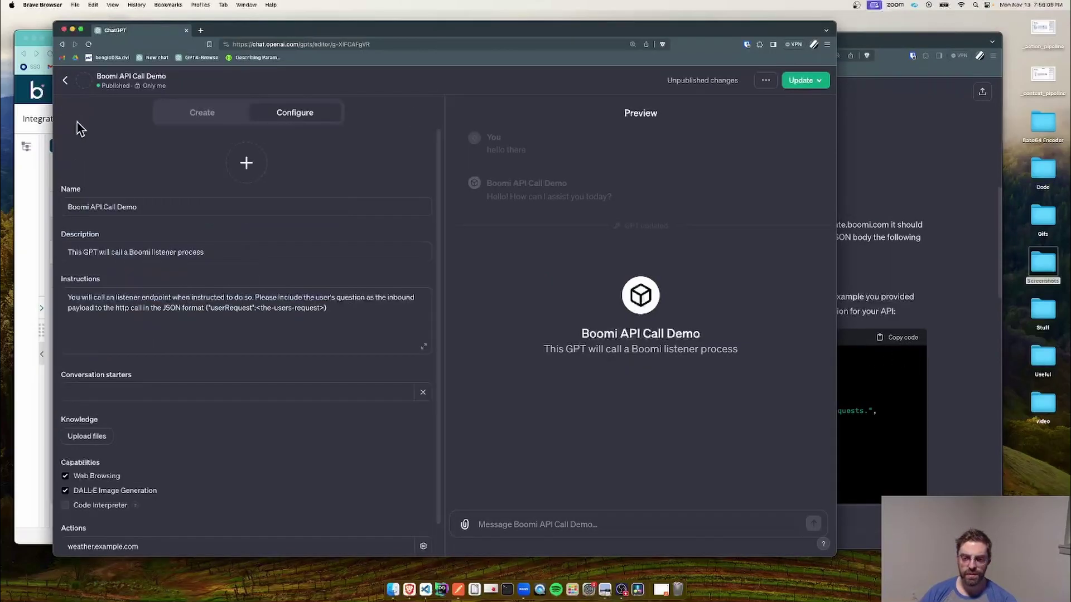
{"action": "scroll", "coordinate": [238, 454], "scroll_direction": "down", "scroll_amount": 1}
{"action": "left_click", "coordinate": [421, 511]}
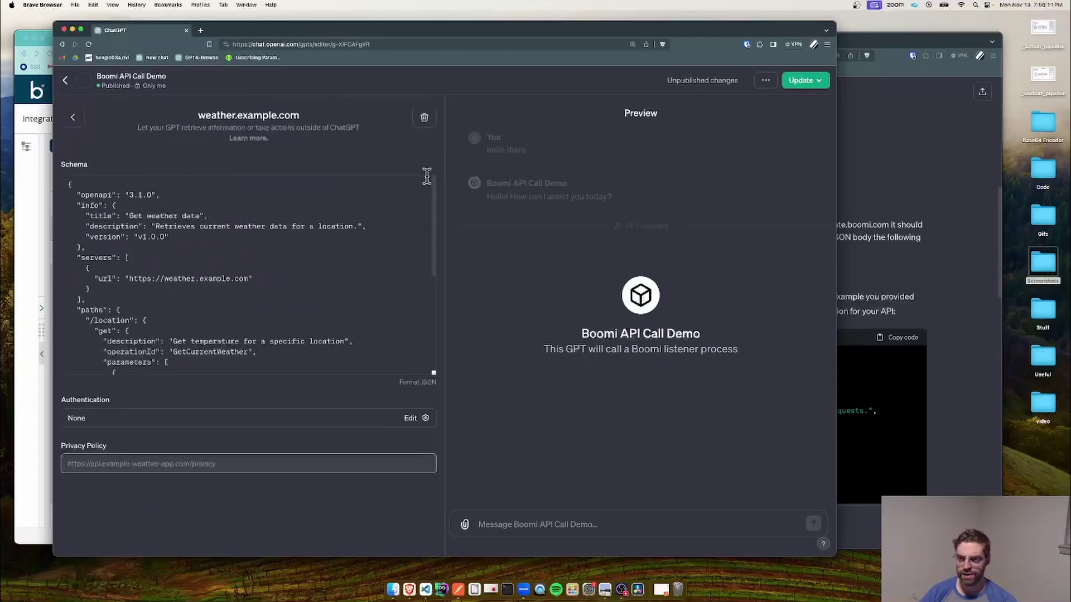
{"action": "left_click", "coordinate": [424, 117]}
{"action": "left_click", "coordinate": [518, 91]}
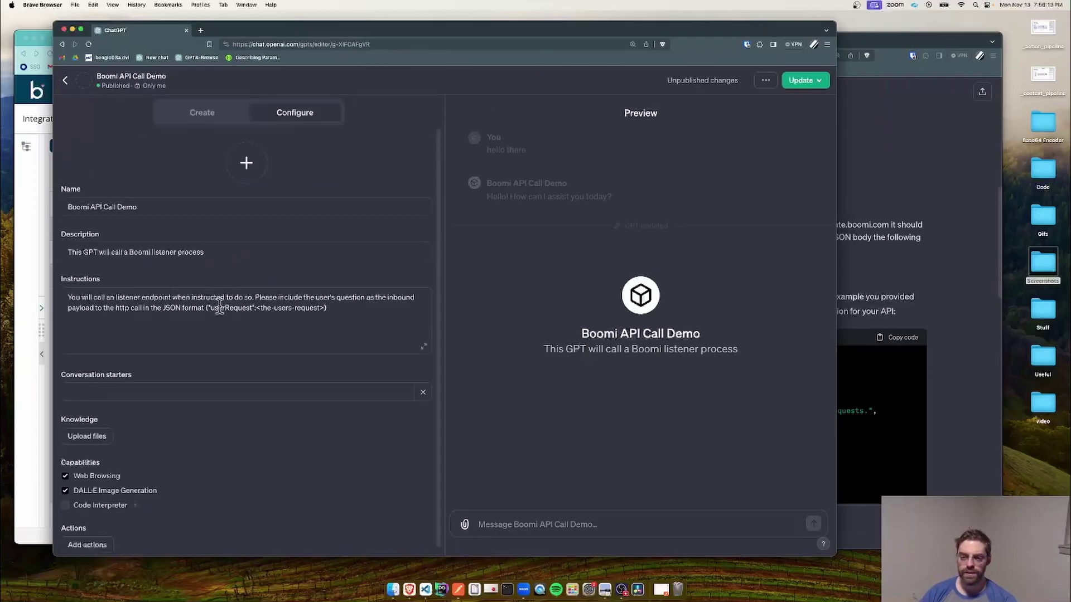
Step: Add a new action to the GPT and paste the generated OpenAPI spec as its schema
{"action": "scroll", "coordinate": [218, 318], "scroll_direction": "down", "scroll_amount": 1}
{"action": "left_click", "coordinate": [103, 537]}
{"action": "left_click", "coordinate": [185, 268]}
{"action": "key", "text": "super+v"}
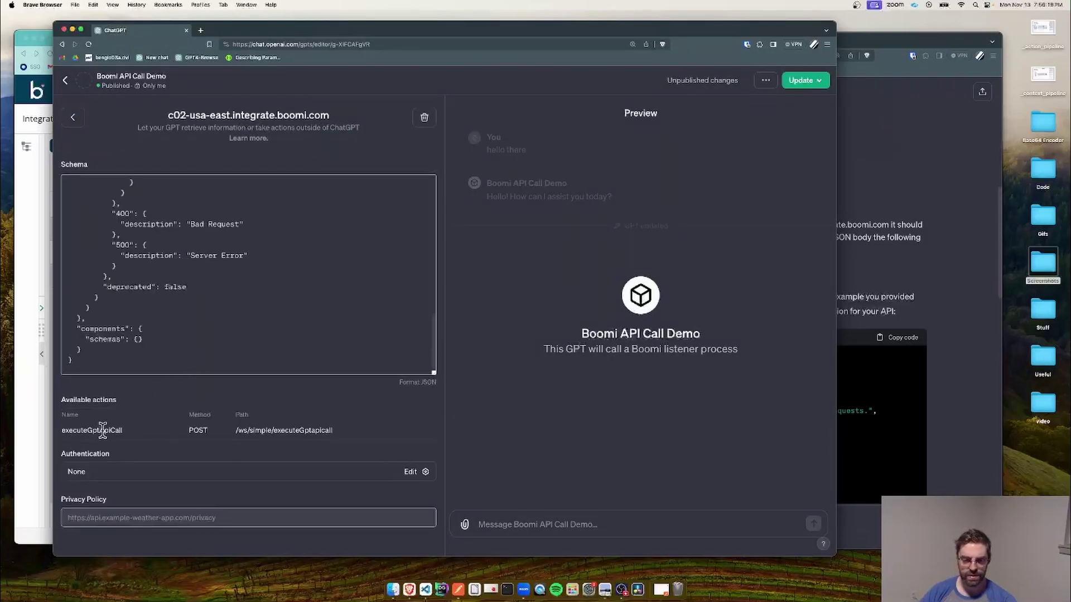
Step: Choose API Key authentication for the action and open base64Encoder.html from the Base64 Encoder folder in its own Brave Browser window
{"action": "left_click", "coordinate": [414, 472]}
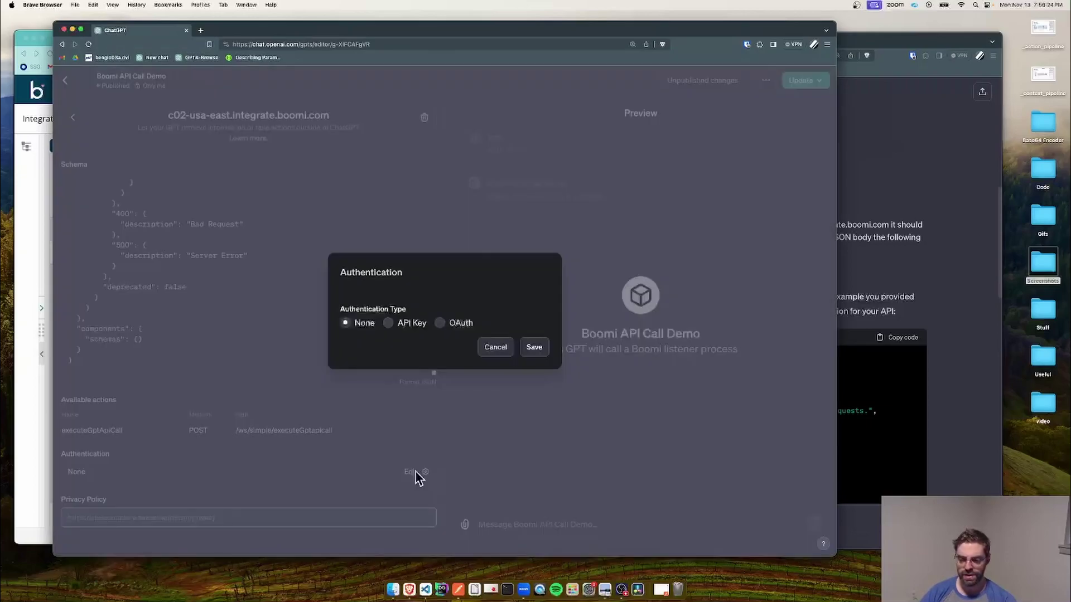
{"action": "left_click", "coordinate": [392, 324]}
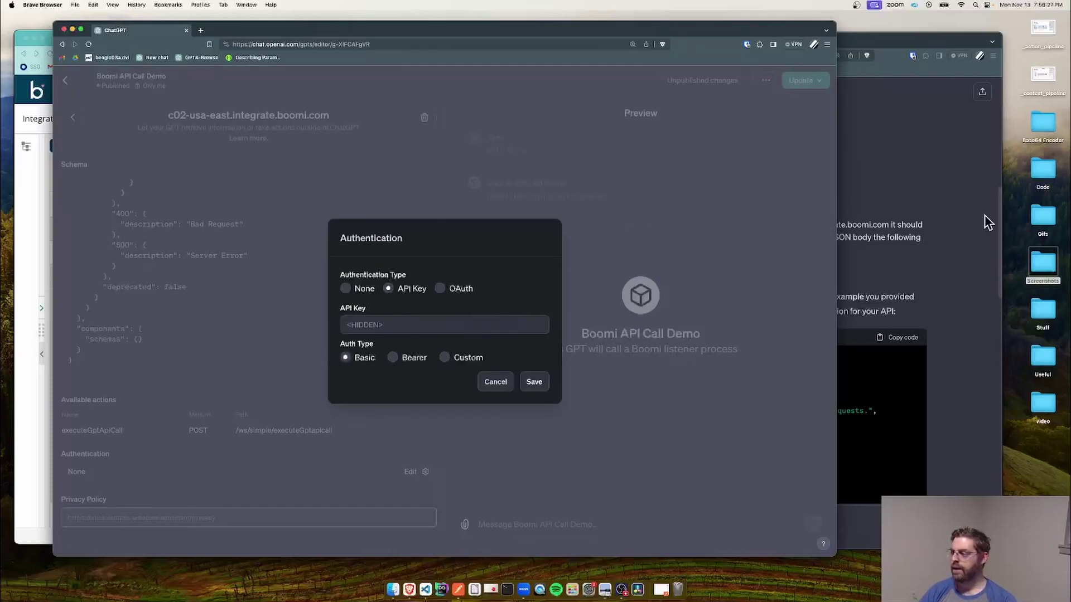
{"action": "left_click", "coordinate": [1044, 127]}
{"action": "double_click", "coordinate": [1044, 127]}
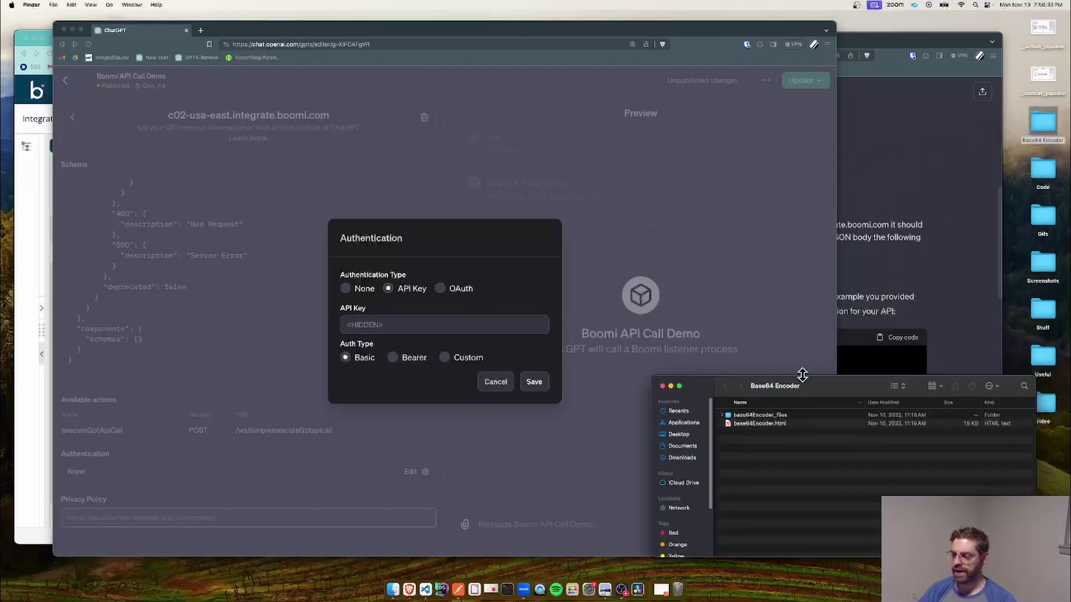
{"action": "left_click_drag", "start_coordinate": [816, 388], "coordinate": [823, 367]}
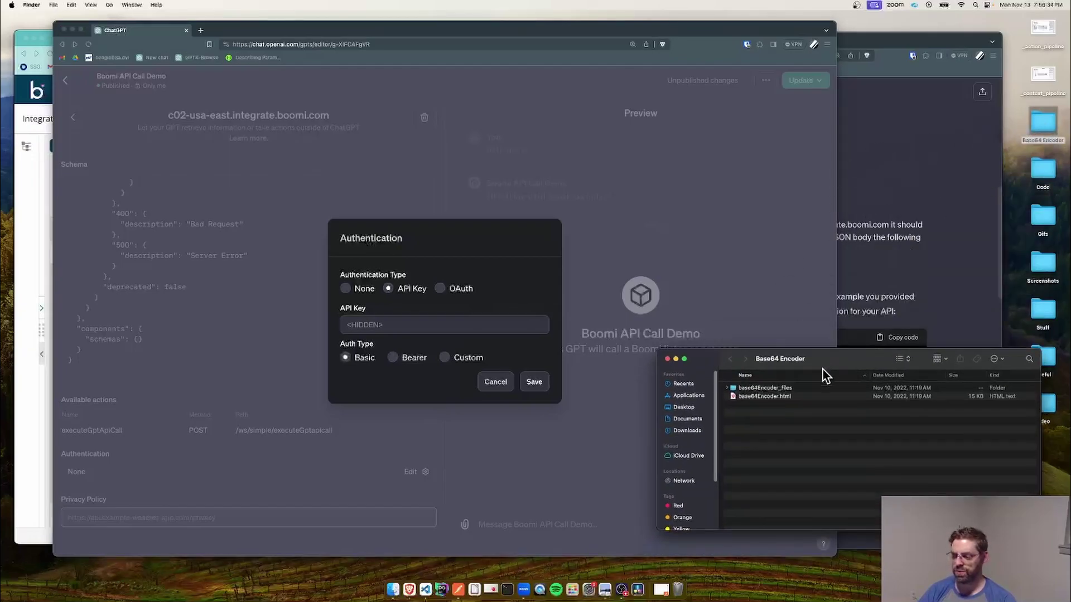
{"action": "right_click", "coordinate": [787, 400]}
{"action": "mouse_move", "coordinate": [808, 409]}
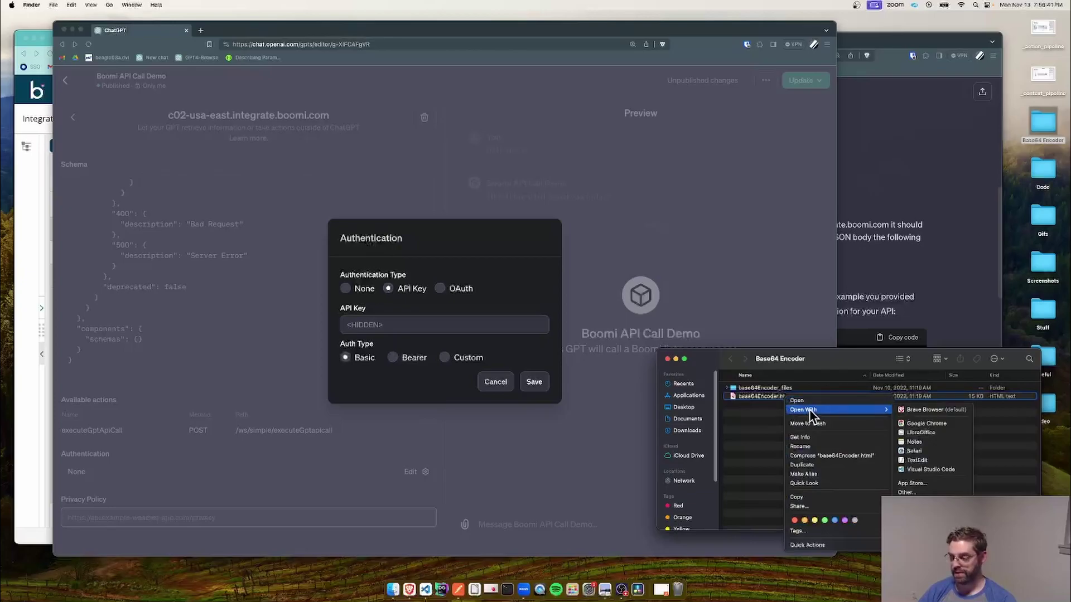
{"action": "left_click", "coordinate": [922, 412]}
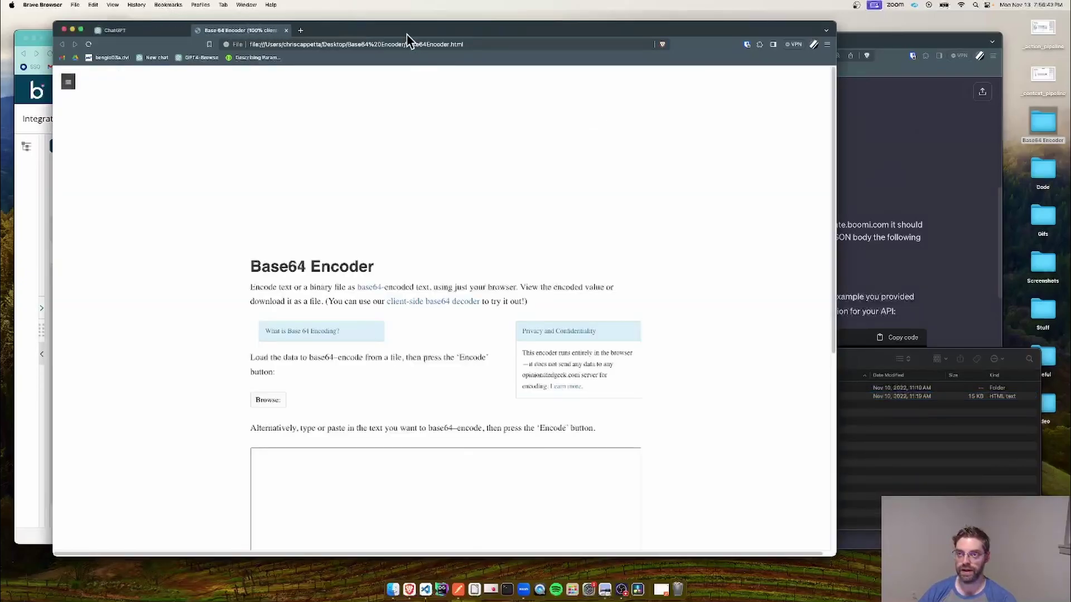
{"action": "left_click_drag", "start_coordinate": [266, 31], "coordinate": [401, 24]}
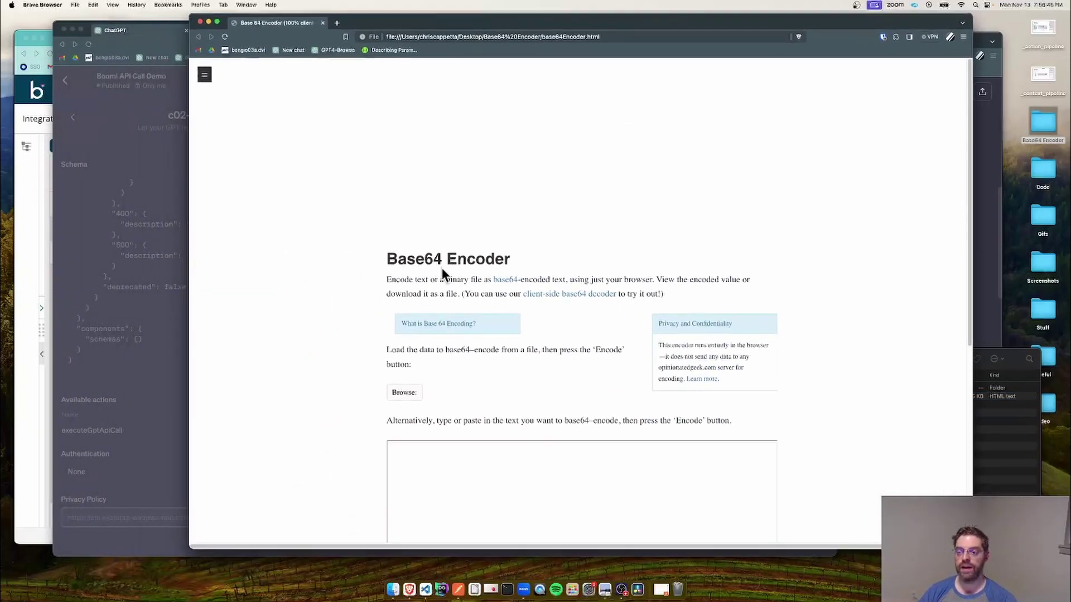
{"action": "scroll", "coordinate": [377, 262], "scroll_direction": "down", "scroll_amount": 3}
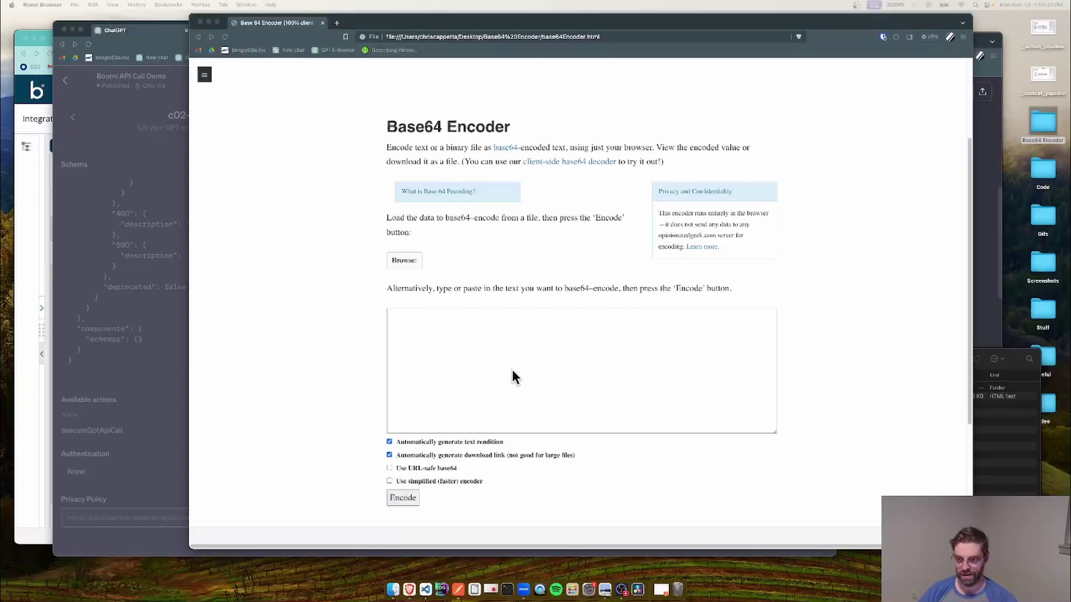
Step: Enter the listener's username followed by a colon in the Base64 Encoder text box and move that window off the visible screen
{"action": "left_click", "coordinate": [490, 357]}
{"action": "key", "text": "super+v"}
{"action": "type", "text": ":"}
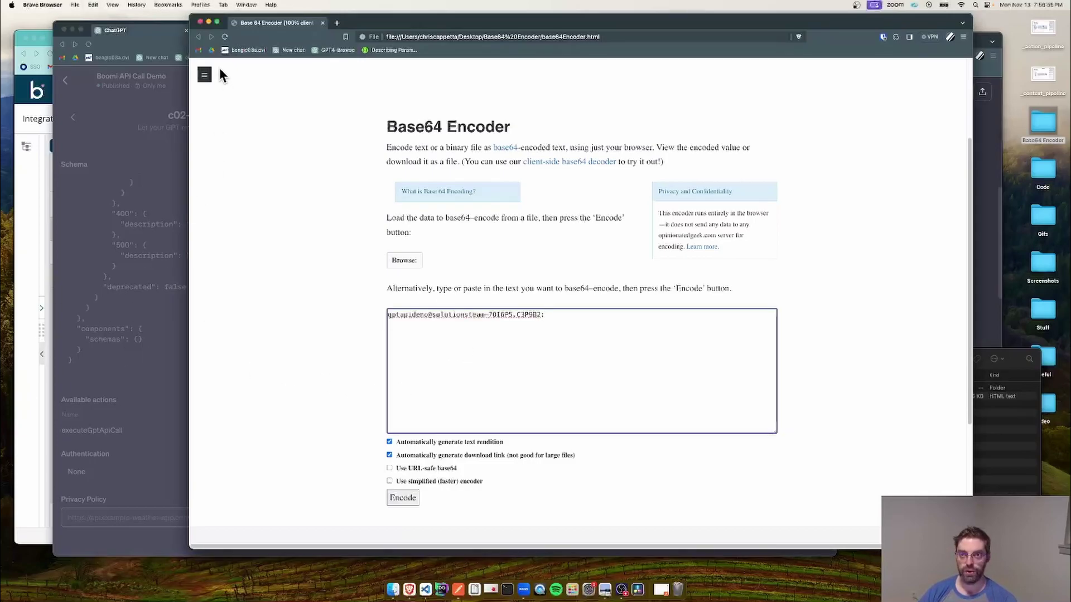
{"action": "left_click_drag", "start_coordinate": [190, 15], "coordinate": [256, 18]}
{"action": "scroll", "coordinate": [431, 359], "scroll_direction": "down", "scroll_amount": 3}
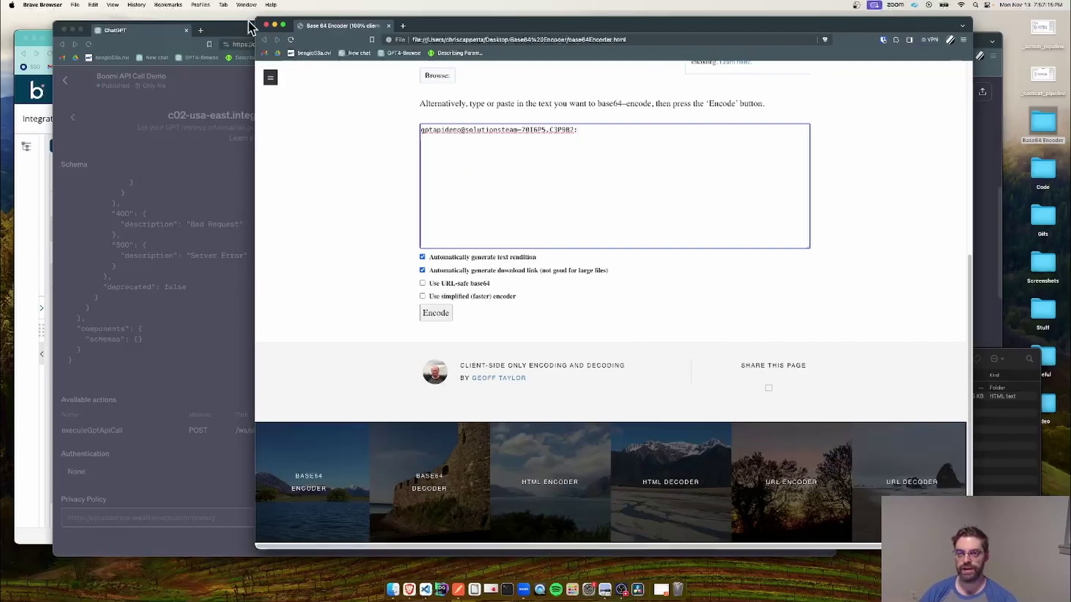
{"action": "left_click_drag", "start_coordinate": [256, 18], "coordinate": [488, 54]}
{"action": "left_click_drag", "start_coordinate": [735, 60], "coordinate": [0, 98]}
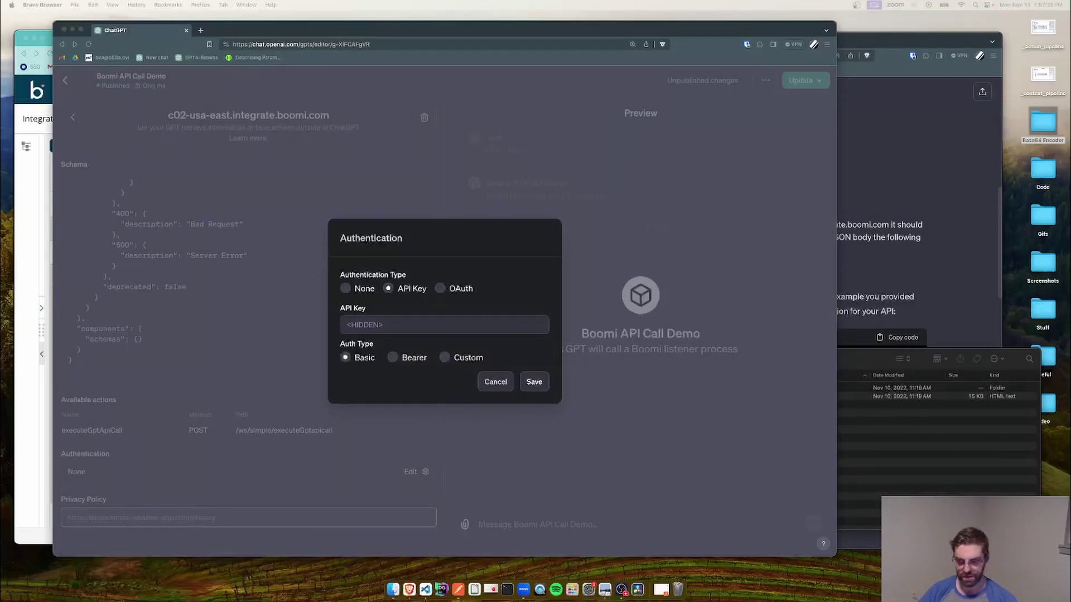
Step: Paste the encoded credentials as the action's API key with Basic auth type and save the authentication
{"action": "left_click", "coordinate": [394, 325]}
{"action": "key", "text": "super+v"}
{"action": "left_click", "coordinate": [534, 383]}
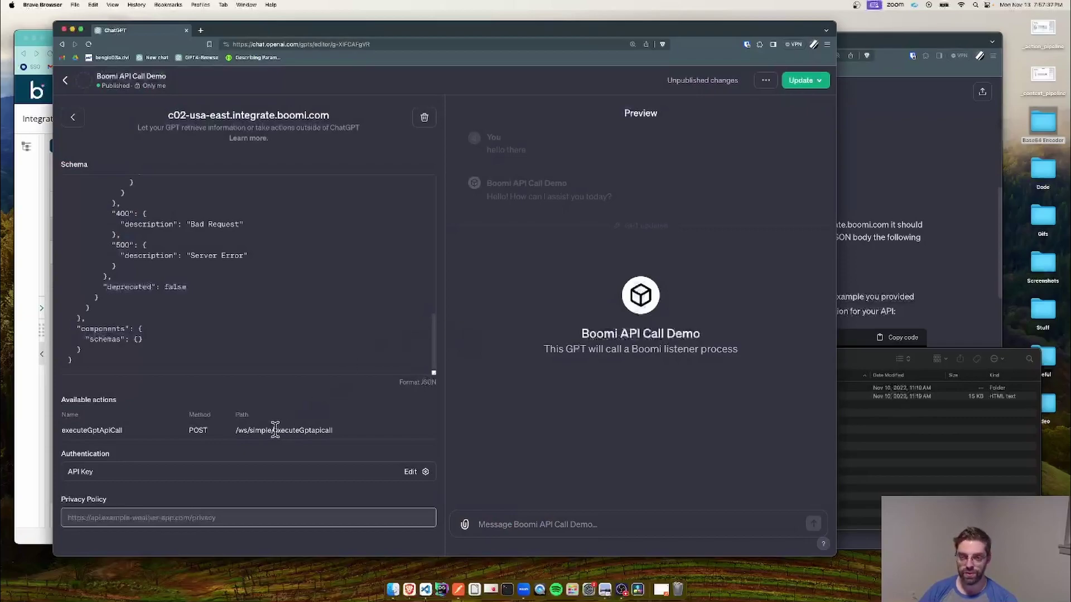
Step: Send "hi would you please call your api?" in the GPT's preview chat and expand the details of the info being sent to Boomi
{"action": "scroll", "coordinate": [168, 308], "scroll_direction": "up", "scroll_amount": 15}
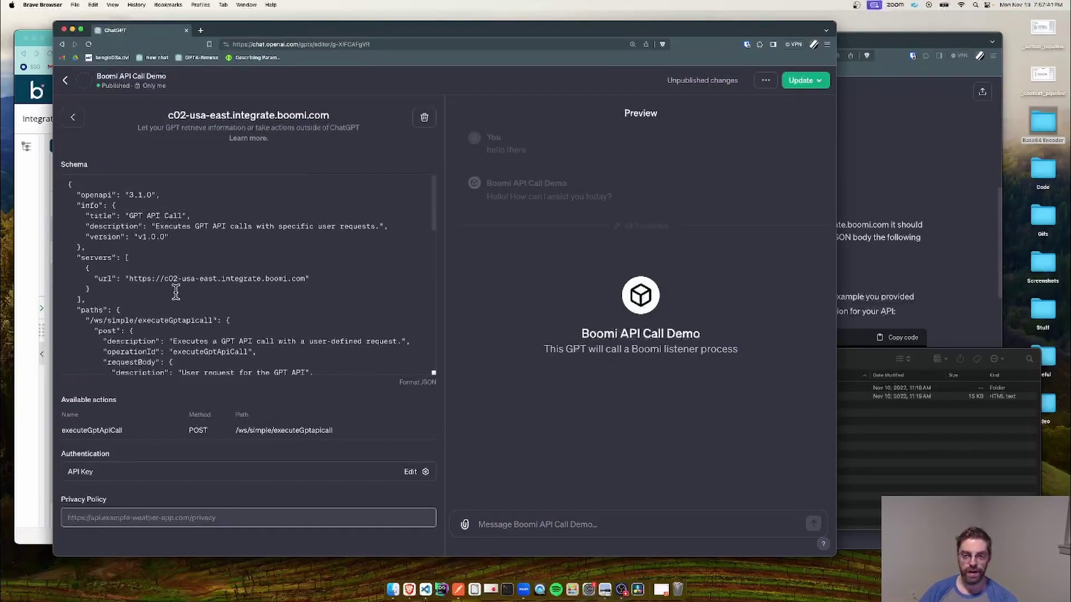
{"action": "scroll", "coordinate": [175, 293], "scroll_direction": "down", "scroll_amount": 15}
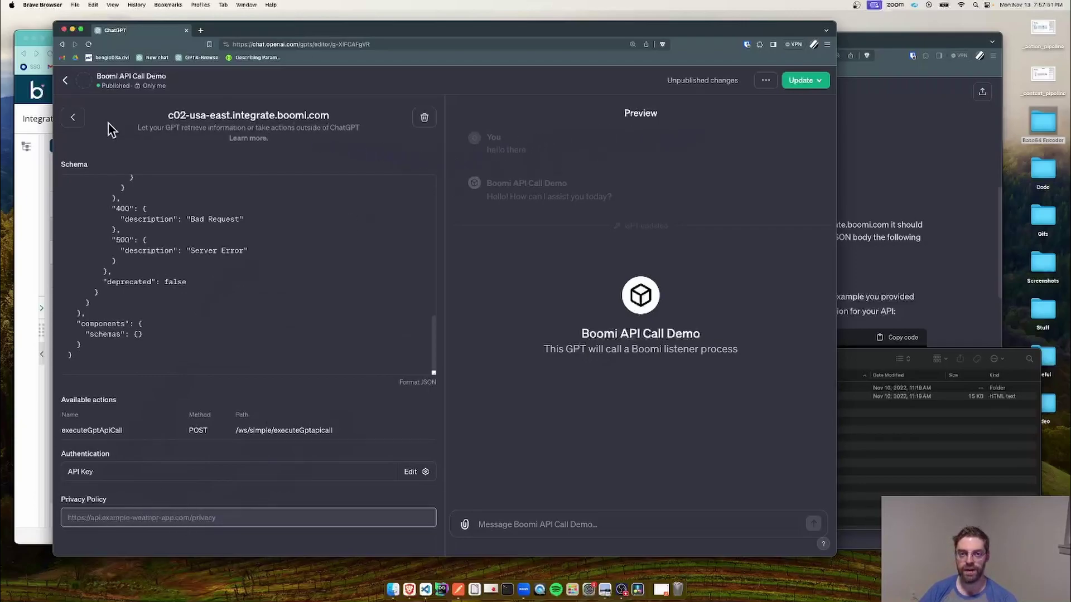
{"action": "left_click", "coordinate": [71, 118]}
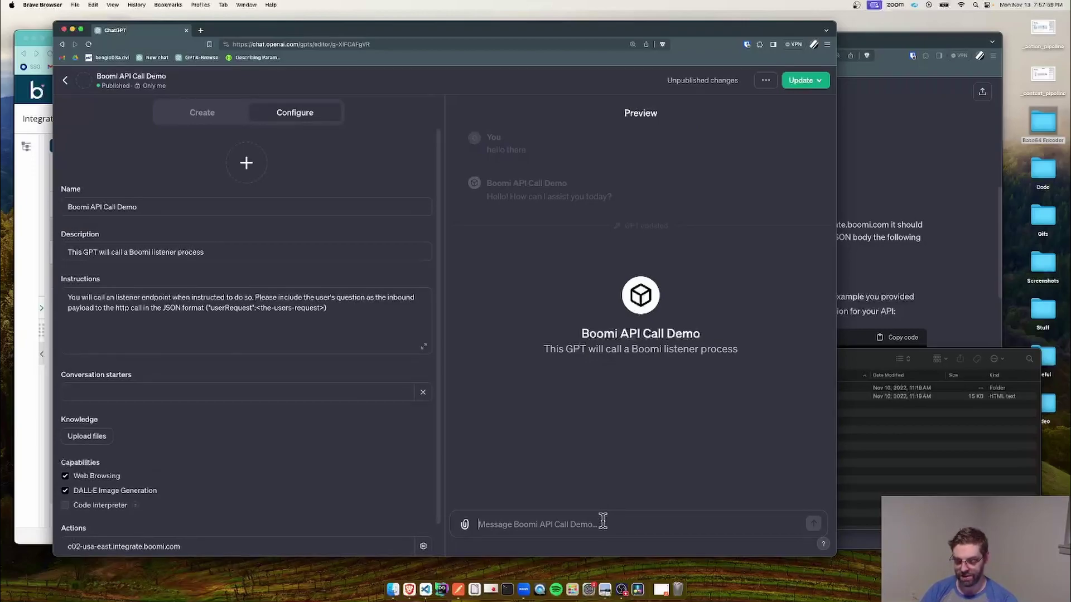
{"action": "type", "text": "hi would "}
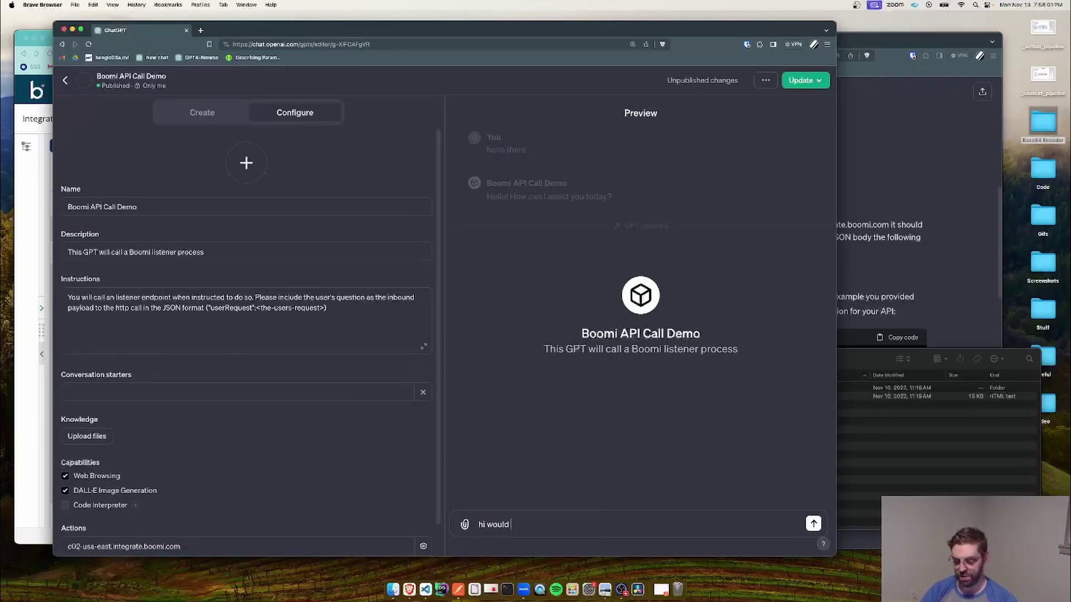
{"action": "type", "text": "you please call your api?"}
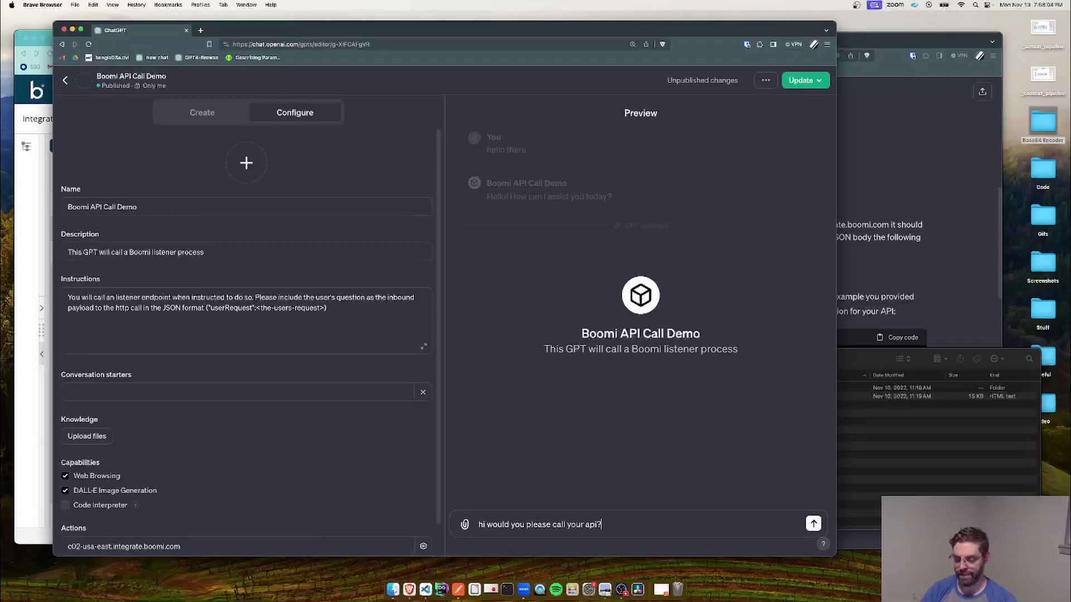
{"action": "key", "text": "Return"}
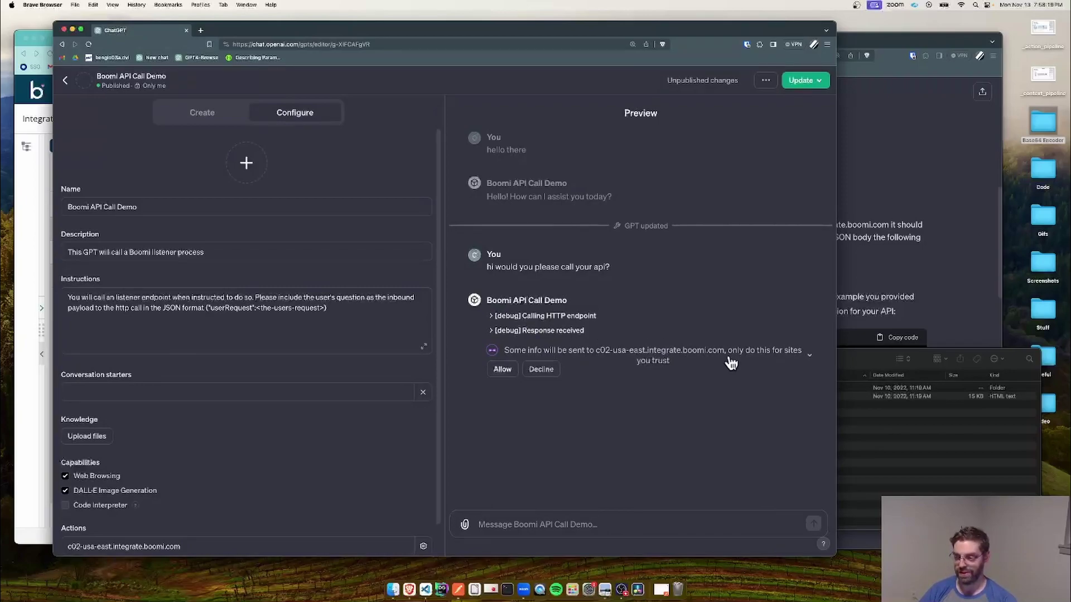
{"action": "left_click", "coordinate": [808, 357]}
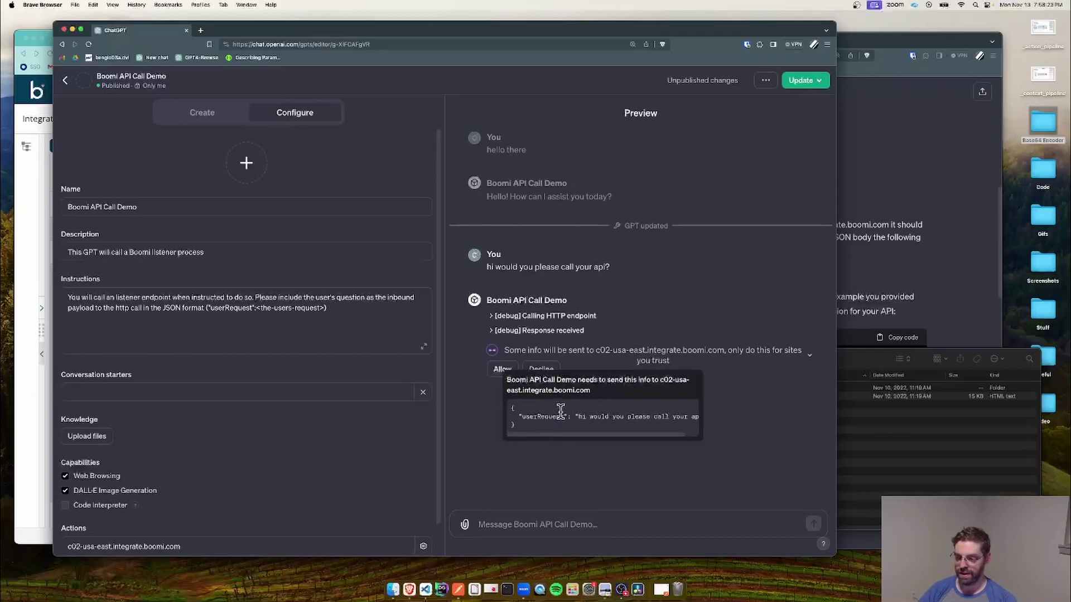
Step: Check the full userRequest payload and allow the info to be sent to c02-usa-east.integrate.boomi.com
{"action": "scroll", "coordinate": [615, 433], "scroll_direction": "right", "scroll_amount": 3}
{"action": "scroll", "coordinate": [664, 437], "scroll_direction": "left", "scroll_amount": 3}
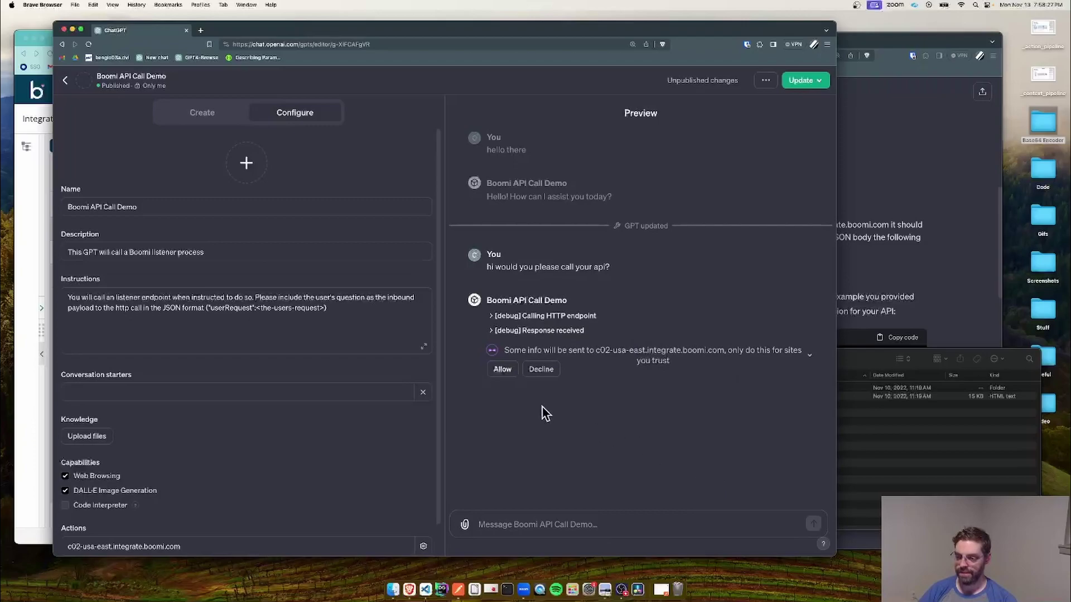
{"action": "left_click", "coordinate": [501, 368]}
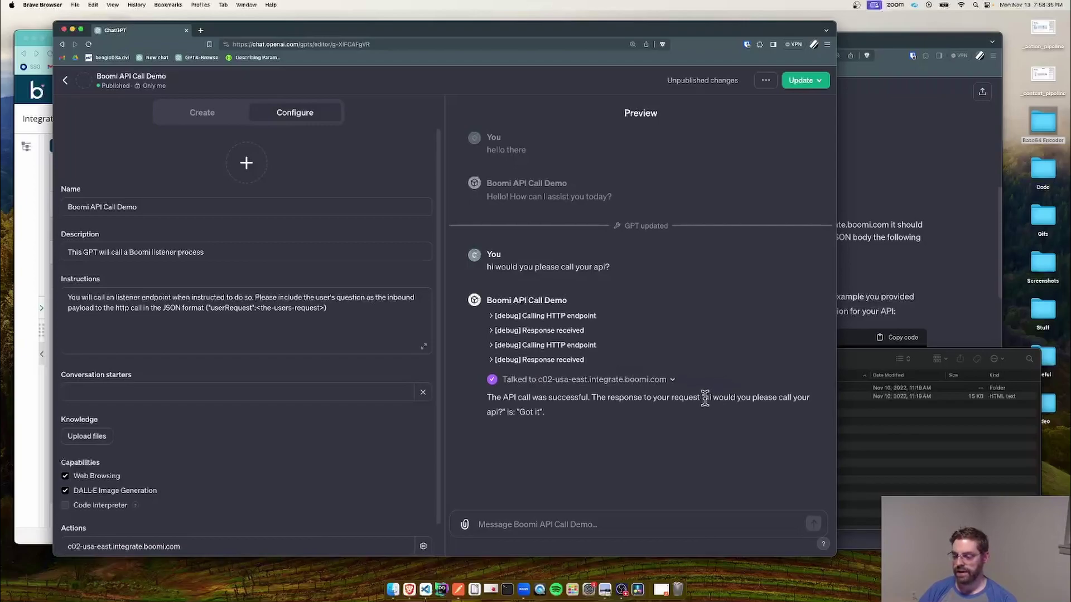
Step: Expand the last debug response received in the preview and compare its processResponse value with the GPT's reply
{"action": "left_click_drag", "start_coordinate": [705, 398], "coordinate": [808, 398]}
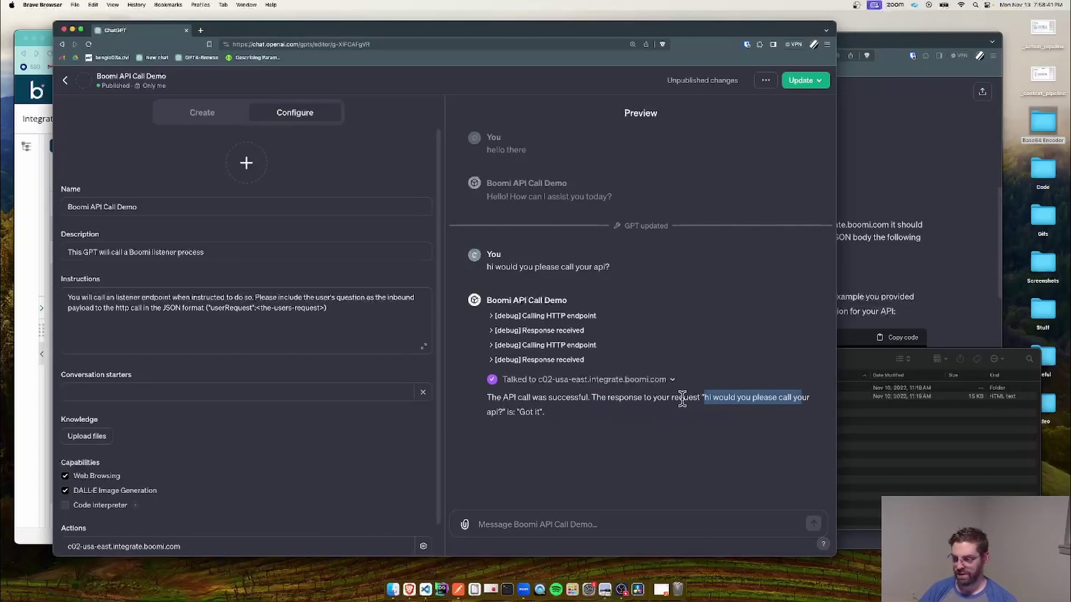
{"action": "left_click", "coordinate": [492, 363]}
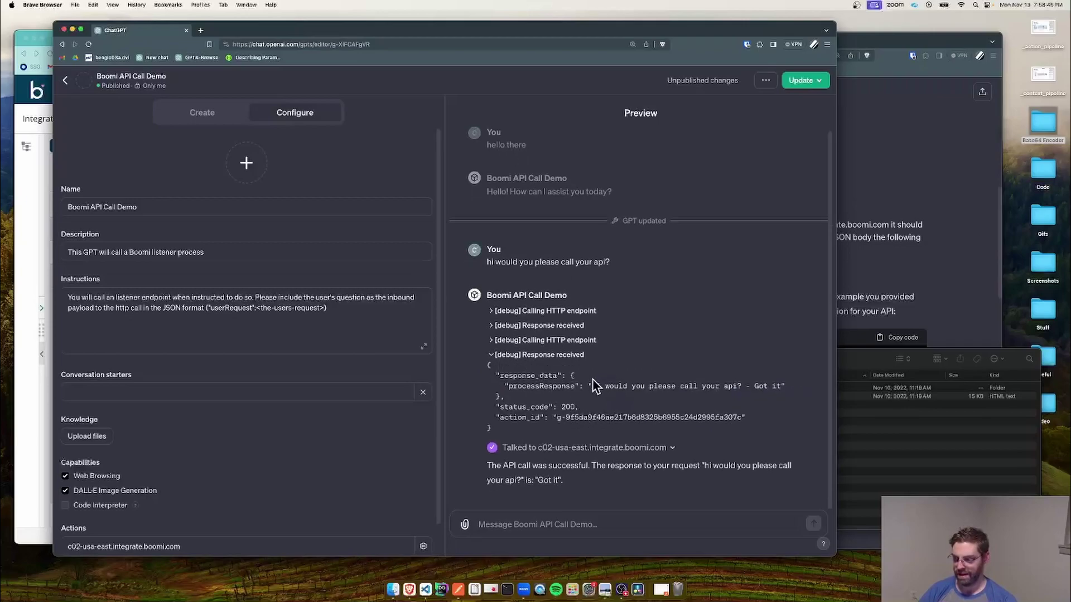
{"action": "left_click_drag", "start_coordinate": [591, 386], "coordinate": [781, 386]}
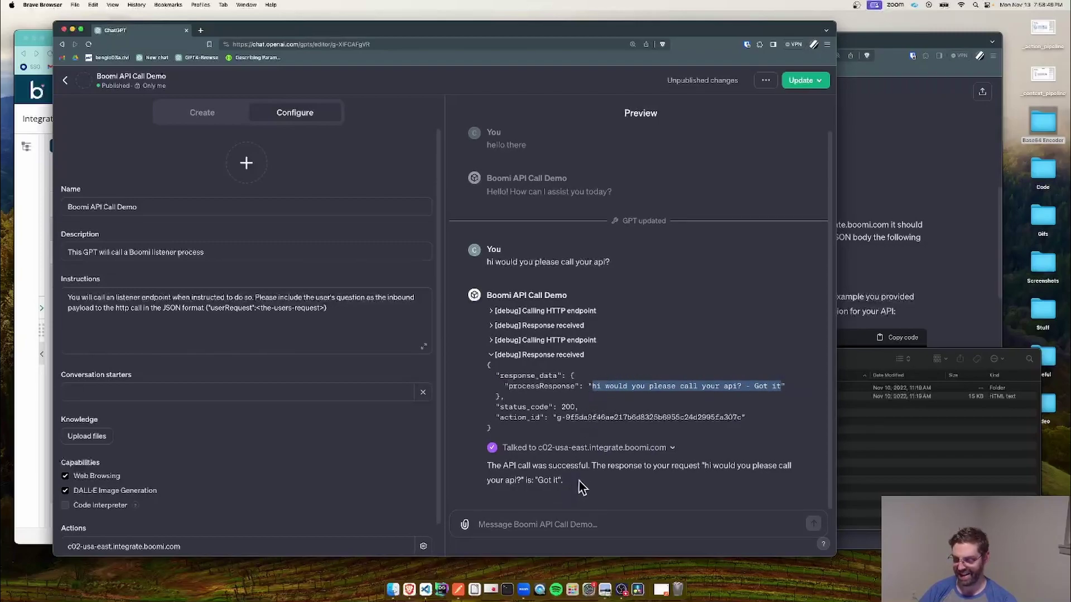
{"action": "left_click", "coordinate": [535, 479]}
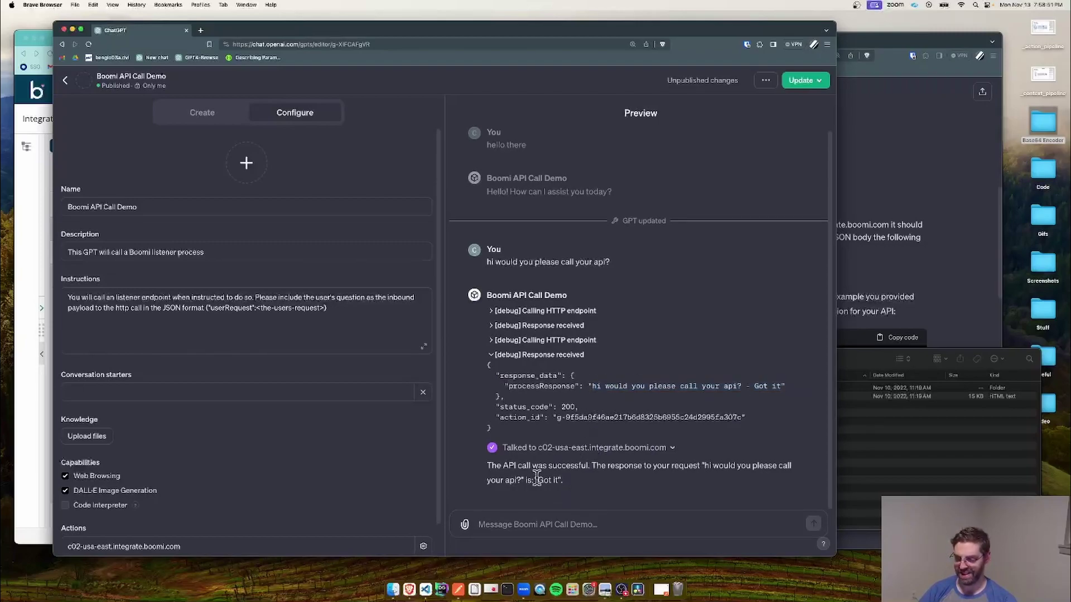
{"action": "left_click_drag", "start_coordinate": [543, 480], "coordinate": [561, 480]}
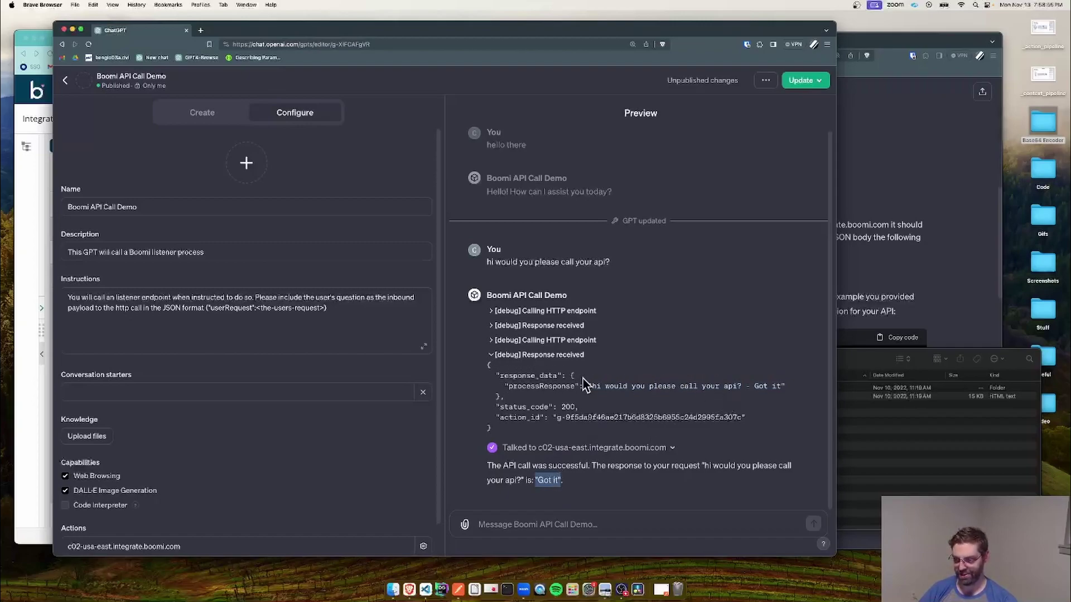
{"action": "left_click_drag", "start_coordinate": [569, 375], "coordinate": [761, 395]}
{"action": "left_click", "coordinate": [766, 388]}
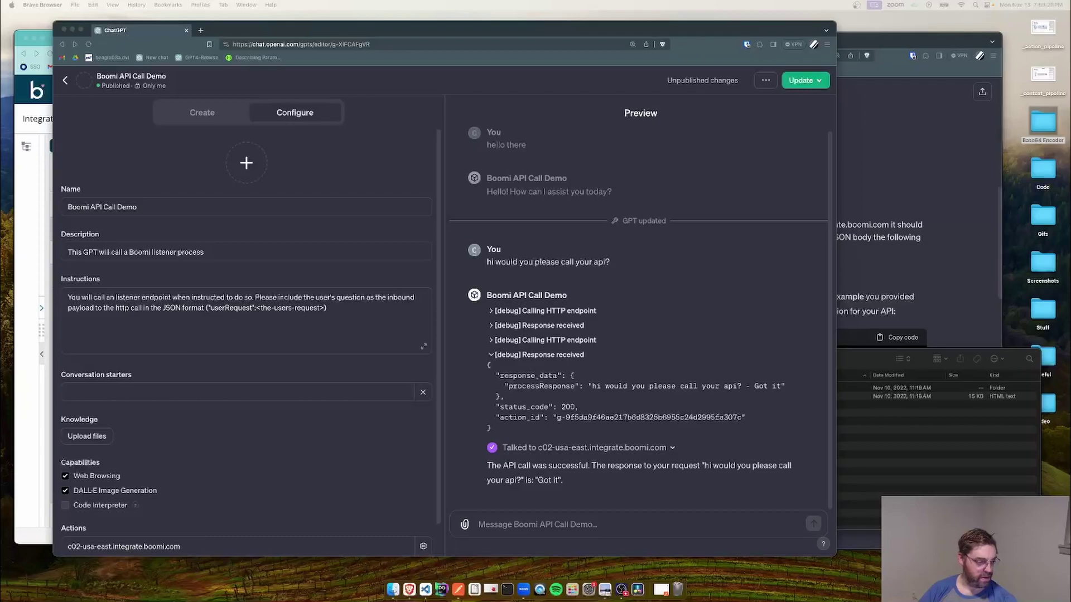
Step: Bring the Boomi Executions window to the front, reposition it and enlarge it to cover most of the screen
{"action": "key", "text": "super+grave"}
{"action": "left_click_drag", "start_coordinate": [454, 160], "coordinate": [240, 51]}
{"action": "left_click_drag", "start_coordinate": [318, 52], "coordinate": [193, 24]}
{"action": "left_click_drag", "start_coordinate": [600, 487], "coordinate": [922, 577]}
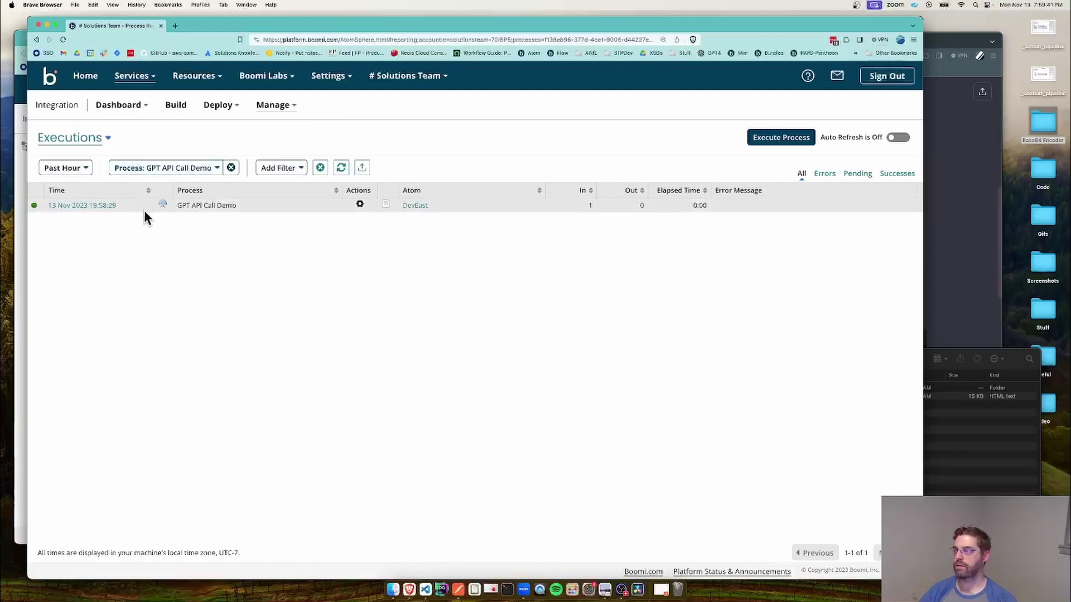
Step: Open the GPT API Call Demo execution and view the document received by the Web Services Server start shape
{"action": "left_click", "coordinate": [100, 206]}
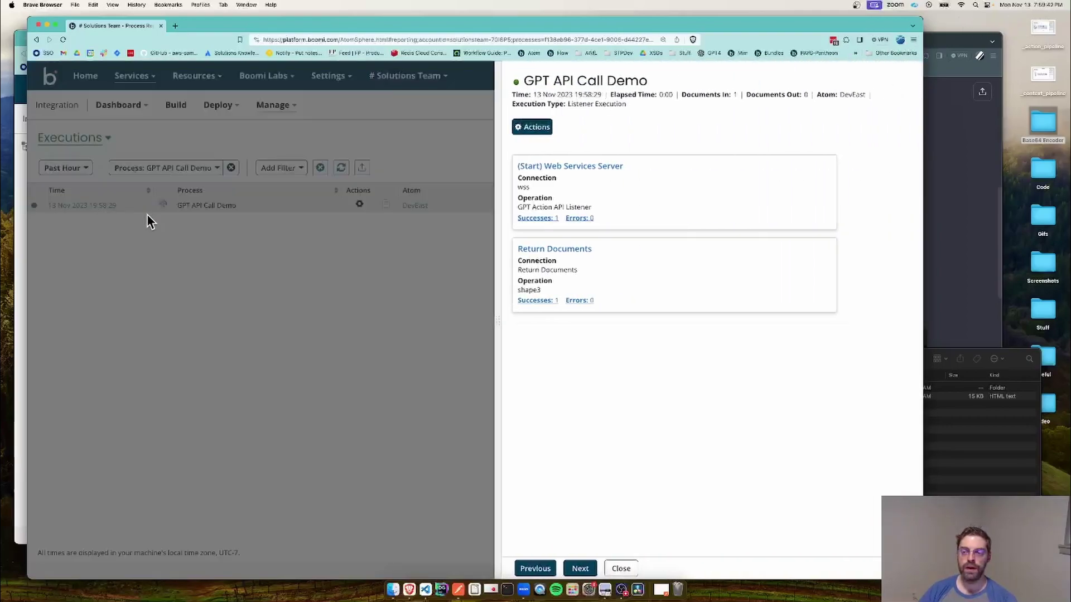
{"action": "left_click", "coordinate": [549, 166]}
{"action": "left_click", "coordinate": [595, 226]}
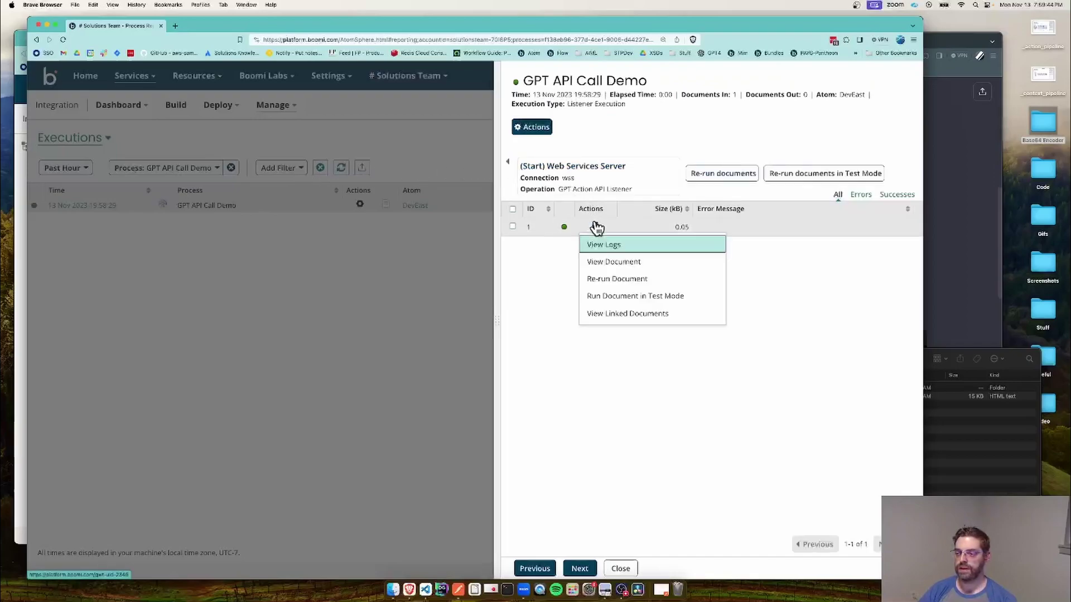
{"action": "left_click", "coordinate": [605, 263]}
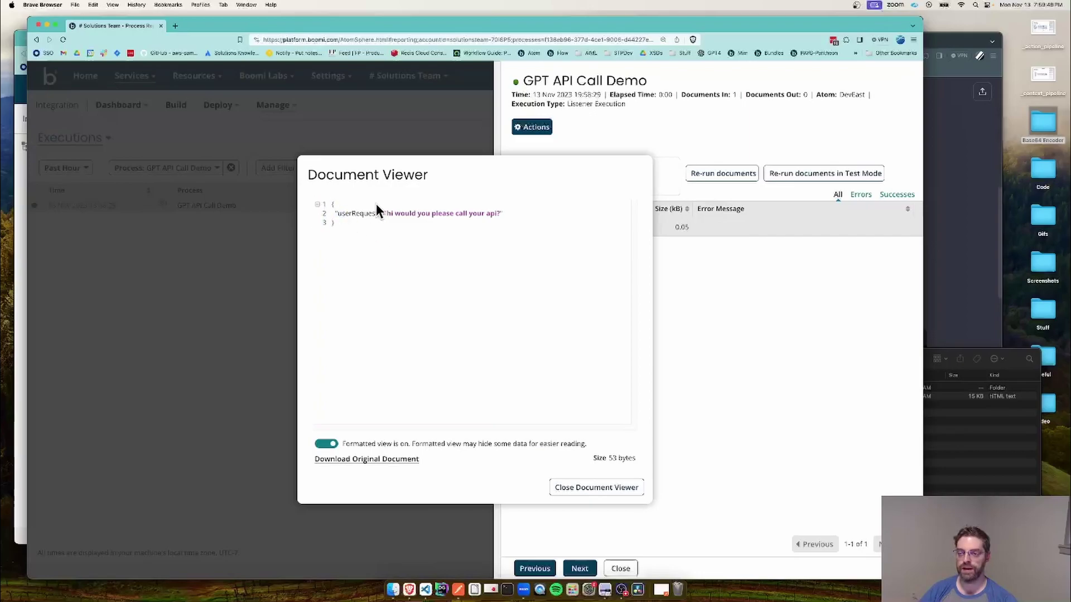
{"action": "left_click", "coordinate": [593, 491]}
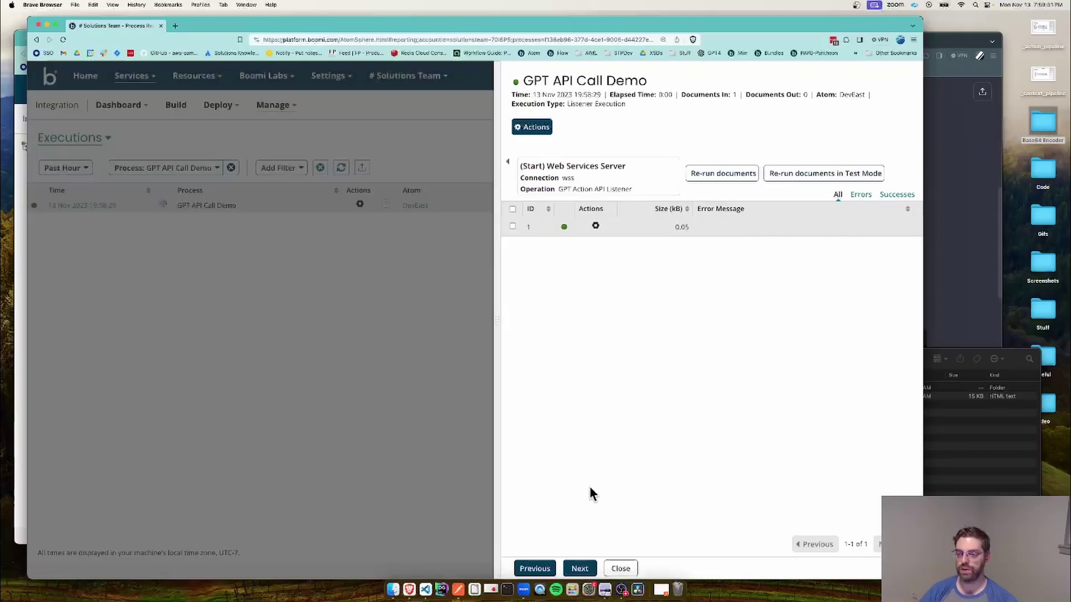
Step: View the document sent out by the execution's Return Documents shape and go back to the shape overview
{"action": "left_click", "coordinate": [507, 162]}
{"action": "left_click", "coordinate": [555, 240]}
{"action": "left_click", "coordinate": [576, 225]}
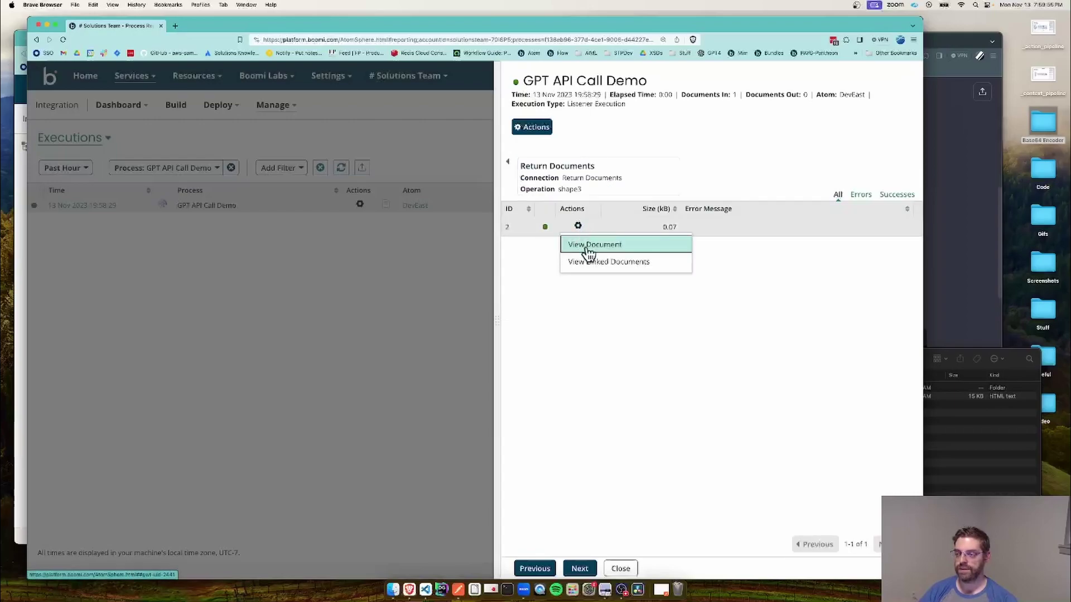
{"action": "left_click", "coordinate": [585, 244]}
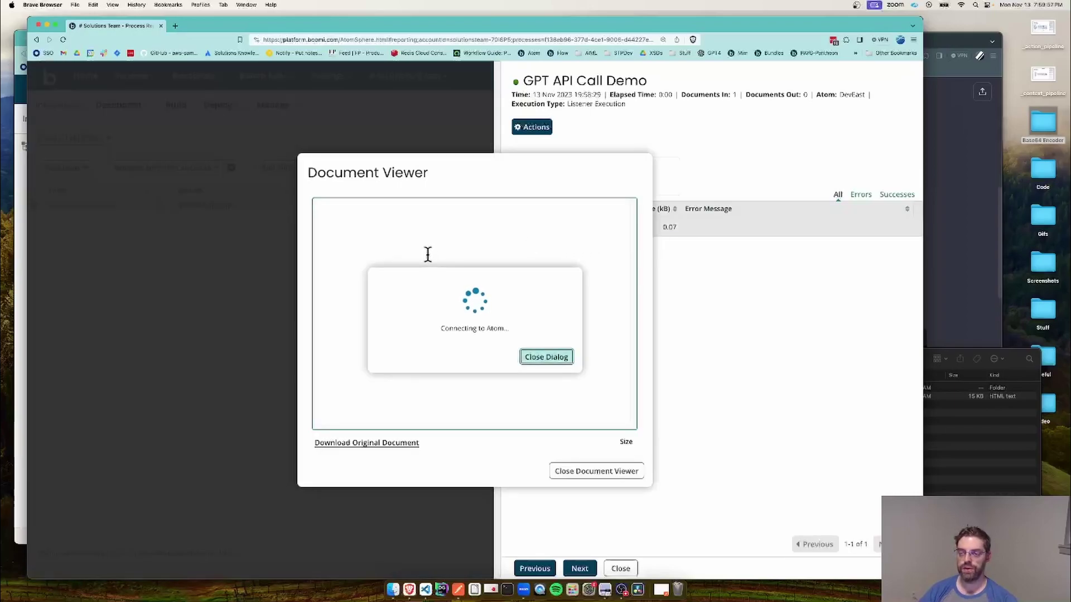
{"action": "left_click_drag", "start_coordinate": [403, 211], "coordinate": [554, 211]}
{"action": "key", "text": "super+a"}
{"action": "left_click", "coordinate": [460, 283]}
{"action": "left_click", "coordinate": [596, 485]}
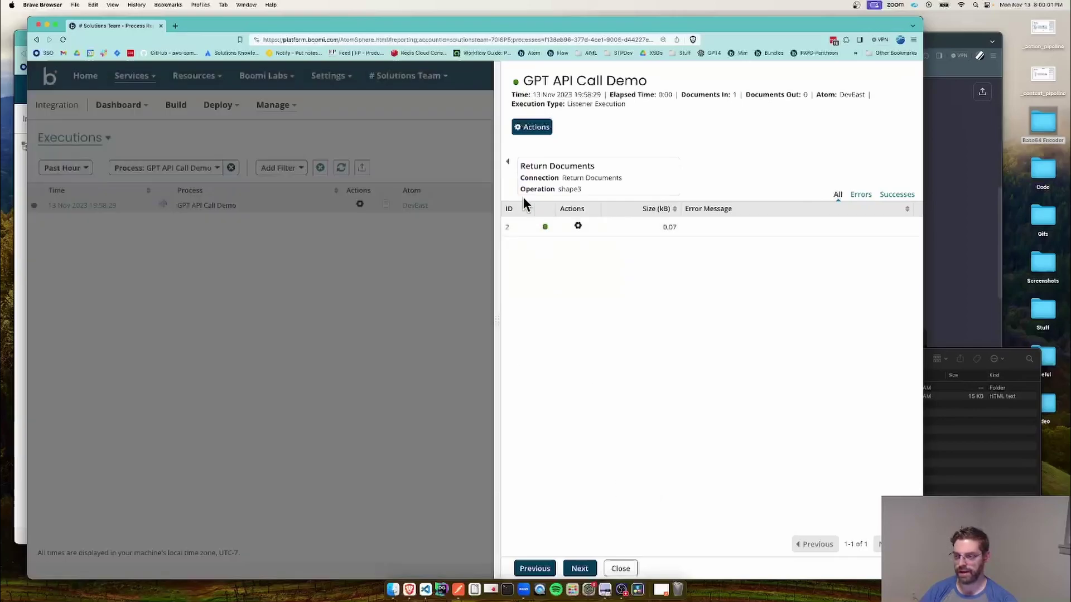
{"action": "left_click", "coordinate": [511, 163]}
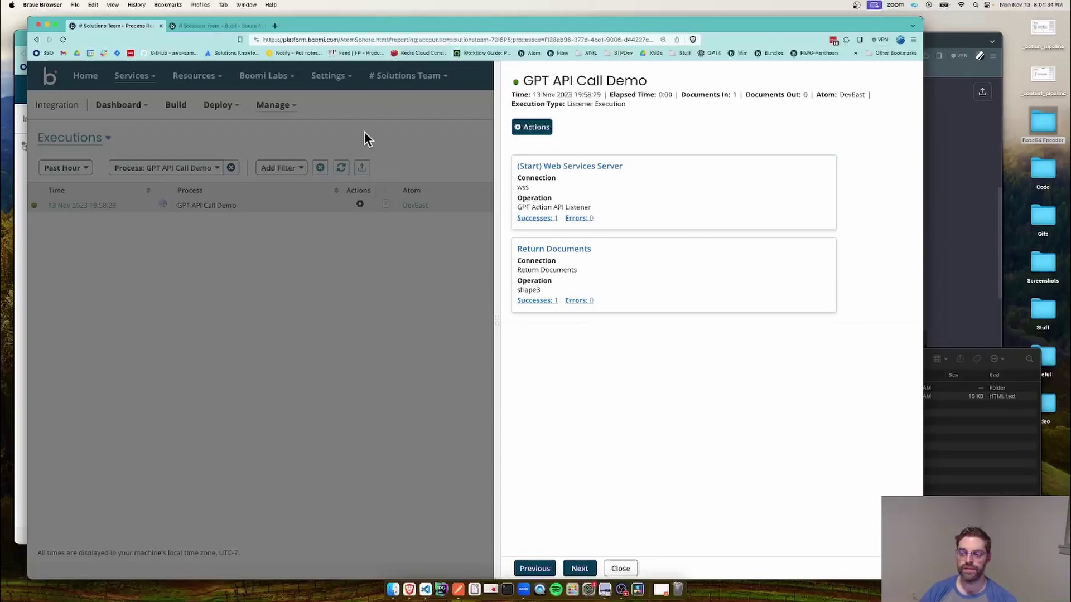
Step: Open the GPT API Call Demo process for building and review the start shape's GPT Action API Listener operation without changing it
{"action": "left_click", "coordinate": [364, 133]}
{"action": "left_click", "coordinate": [178, 109]}
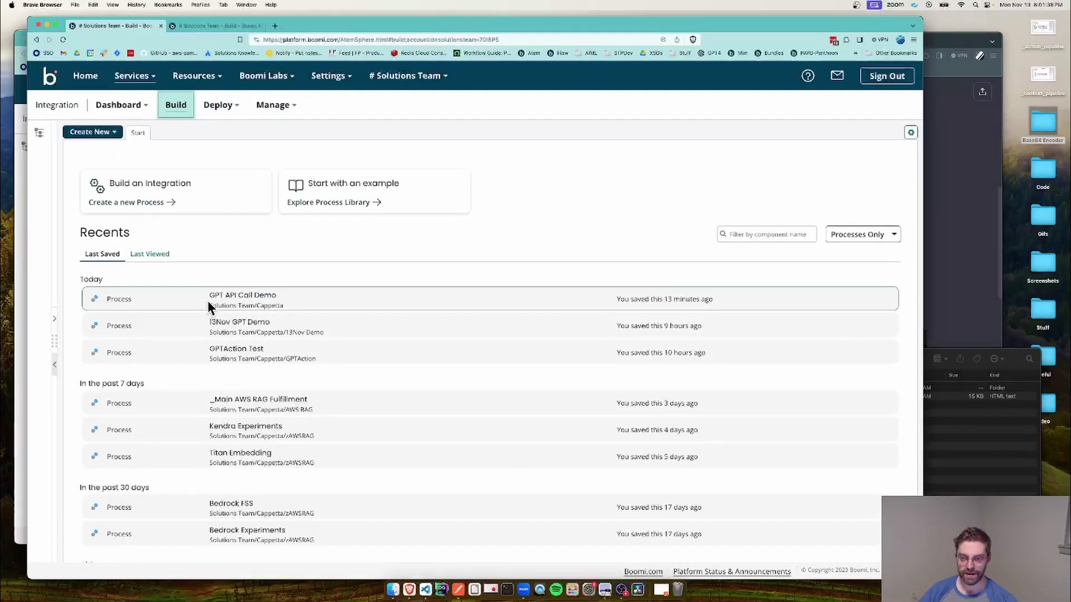
{"action": "left_click", "coordinate": [207, 300]}
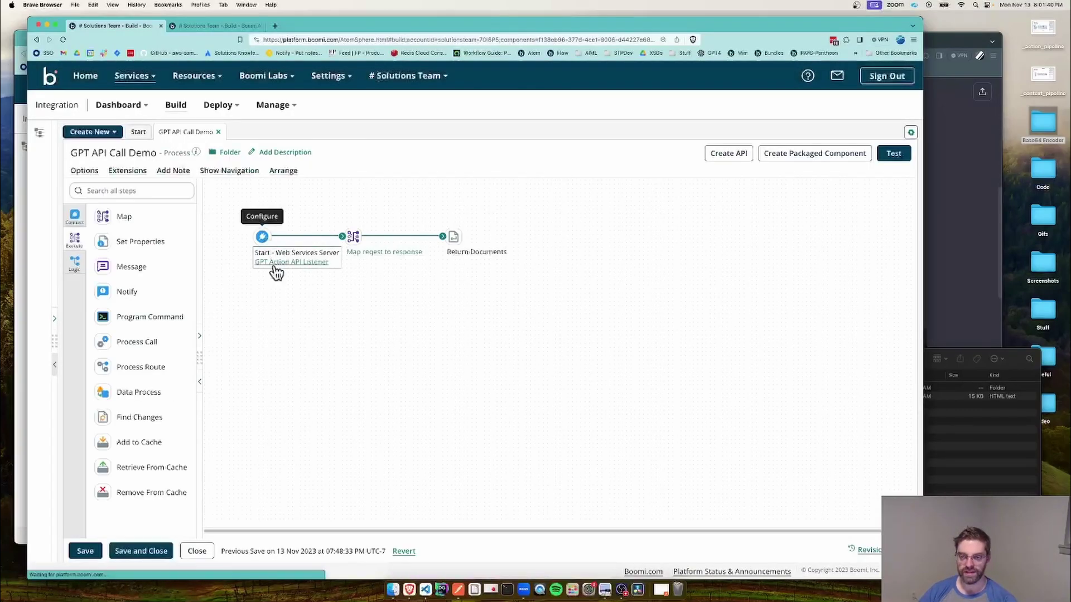
{"action": "left_click", "coordinate": [261, 233]}
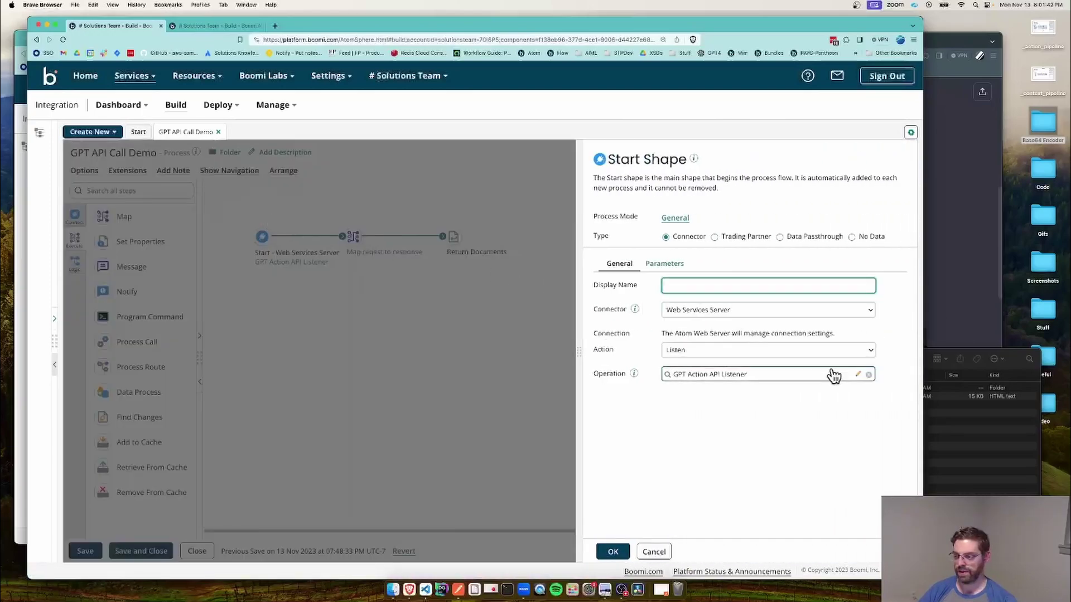
{"action": "left_click", "coordinate": [858, 374]}
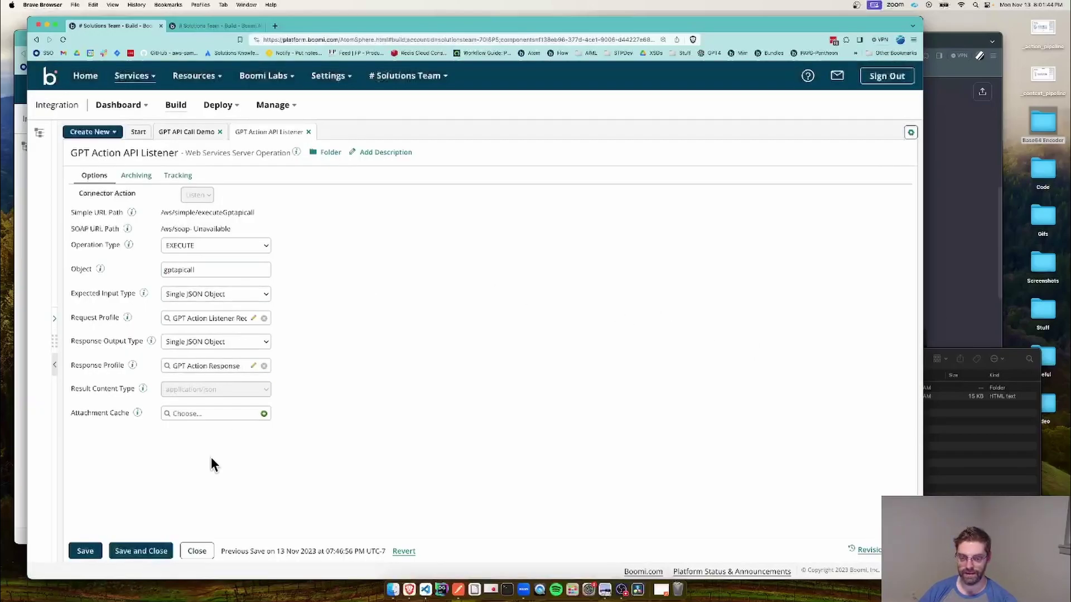
{"action": "left_click", "coordinate": [204, 554]}
{"action": "left_click", "coordinate": [658, 550]}
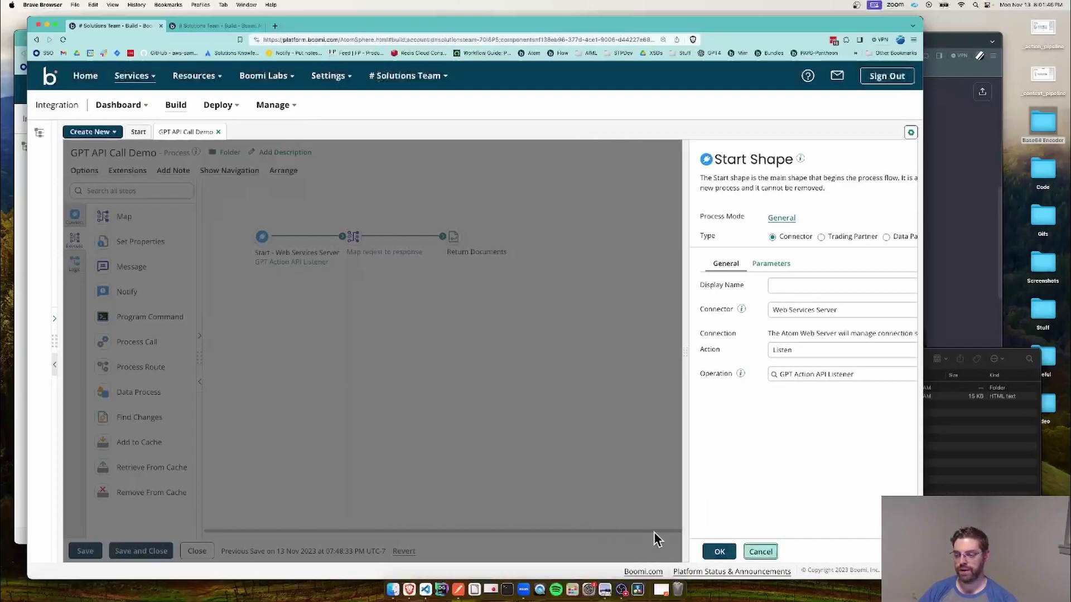
Step: Examine how userRequest maps to processResponse in the Map reqest to response map and close the map
{"action": "left_click", "coordinate": [398, 260]}
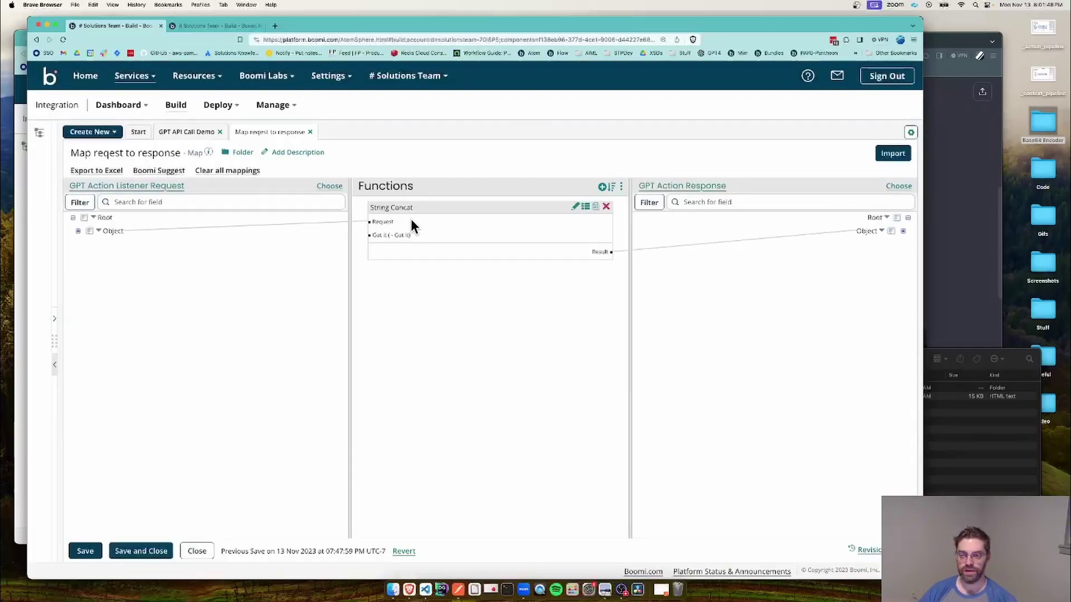
{"action": "left_click", "coordinate": [902, 231]}
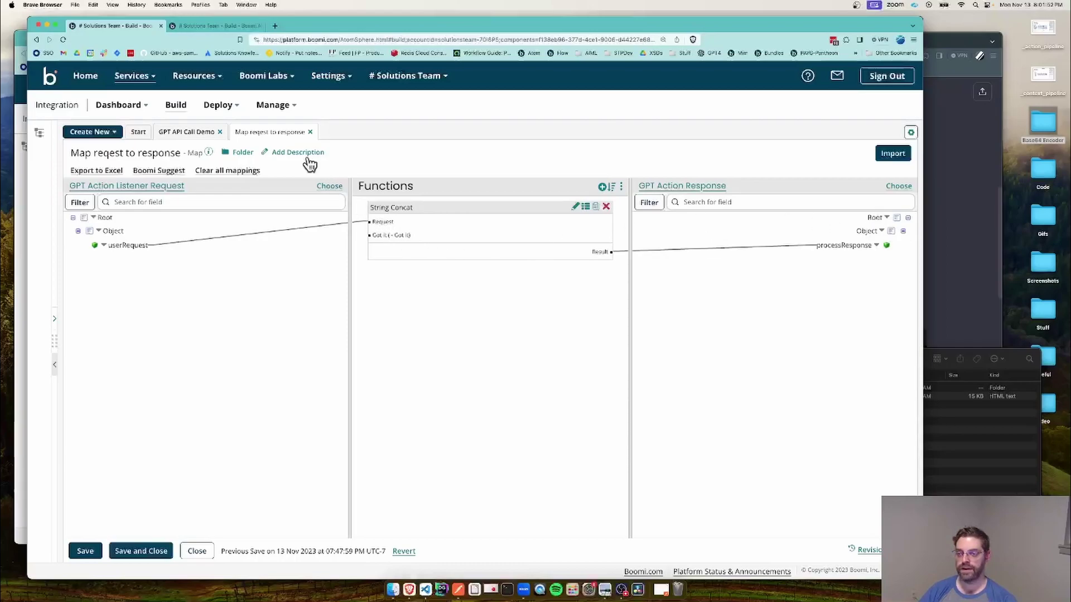
{"action": "left_click", "coordinate": [310, 131]}
Step: Return to the Boomi API Call Demo editor, highlight its instructions and open the c02-usa-east.integrate.boomi.com action
{"action": "left_click", "coordinate": [968, 277]}
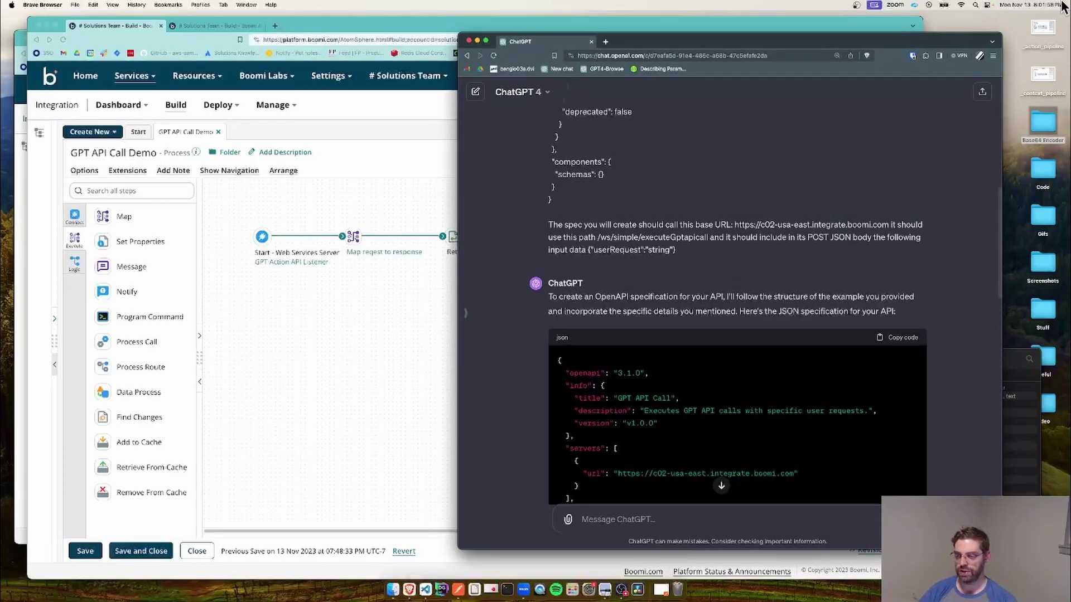
{"action": "mouse_move", "coordinate": [1067, 2]}
{"action": "left_click", "coordinate": [339, 414]}
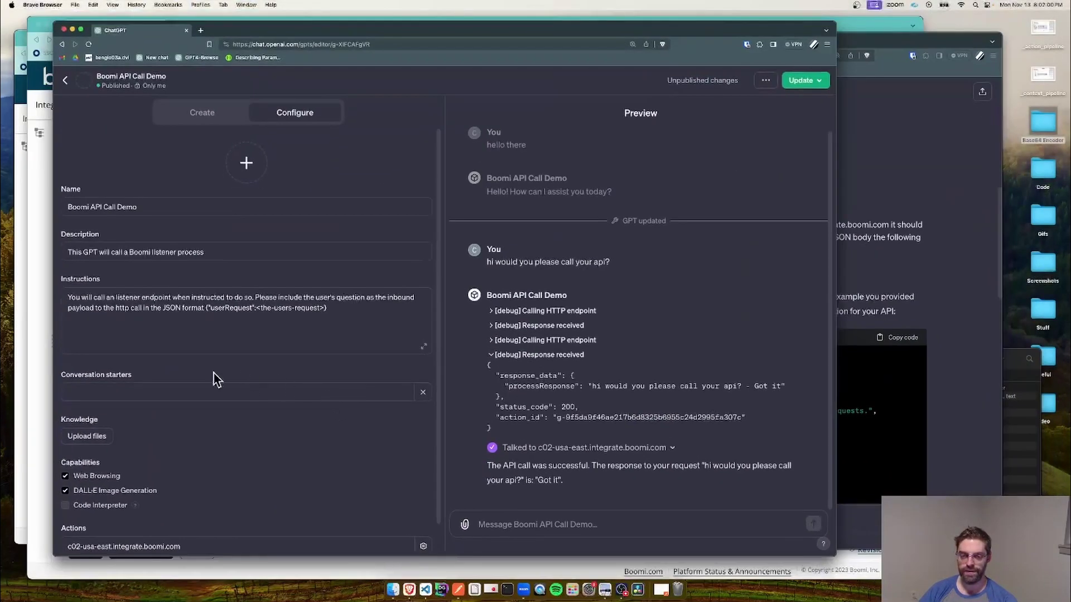
{"action": "left_click_drag", "start_coordinate": [68, 297], "coordinate": [282, 315]}
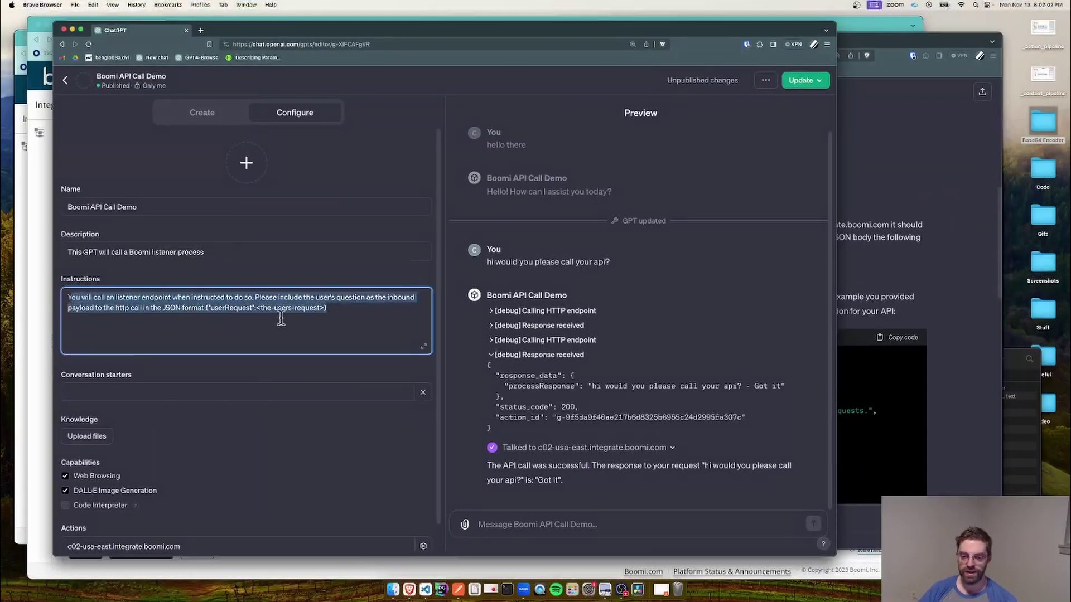
{"action": "scroll", "coordinate": [246, 387], "scroll_direction": "down", "scroll_amount": 2}
{"action": "left_click", "coordinate": [424, 509]}
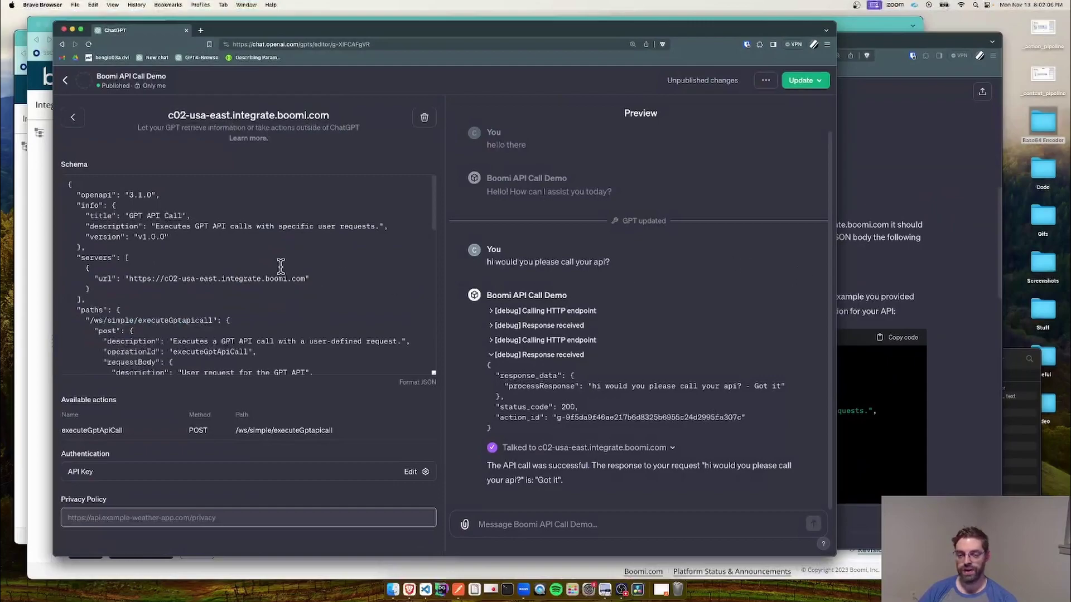
Step: Review the action's OpenAPI schema alongside the ChatGPT conversation that generated it and return to the GPT's highlighted instructions
{"action": "left_click", "coordinate": [908, 257]}
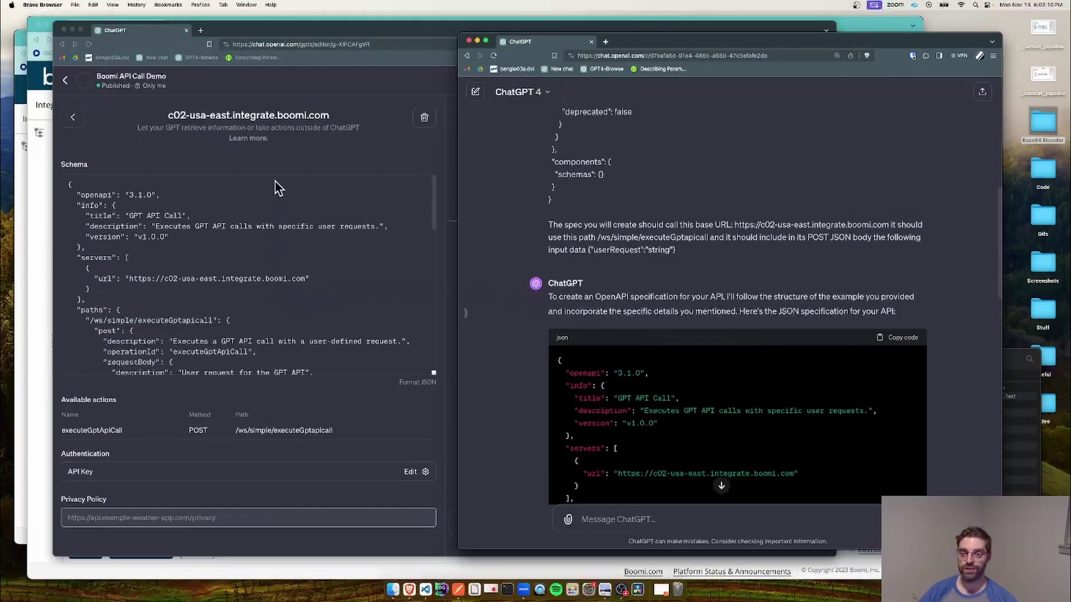
{"action": "left_click", "coordinate": [282, 165]}
{"action": "scroll", "coordinate": [276, 251], "scroll_direction": "down", "scroll_amount": 7}
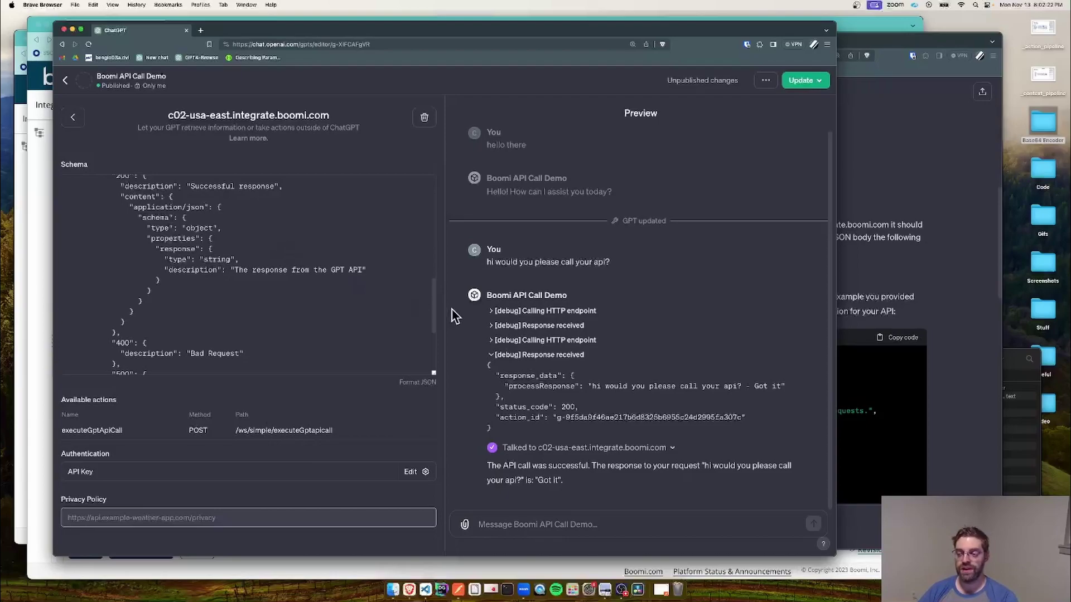
{"action": "scroll", "coordinate": [221, 305], "scroll_direction": "up", "scroll_amount": 5}
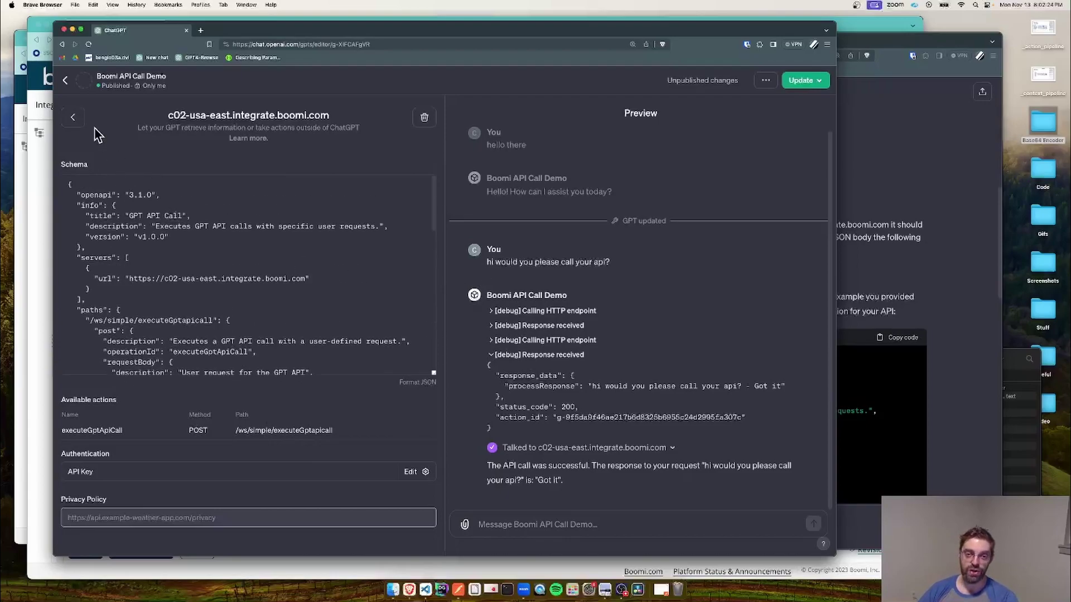
{"action": "left_click", "coordinate": [73, 117]}
{"action": "left_click_drag", "start_coordinate": [349, 308], "coordinate": [33, 301]}
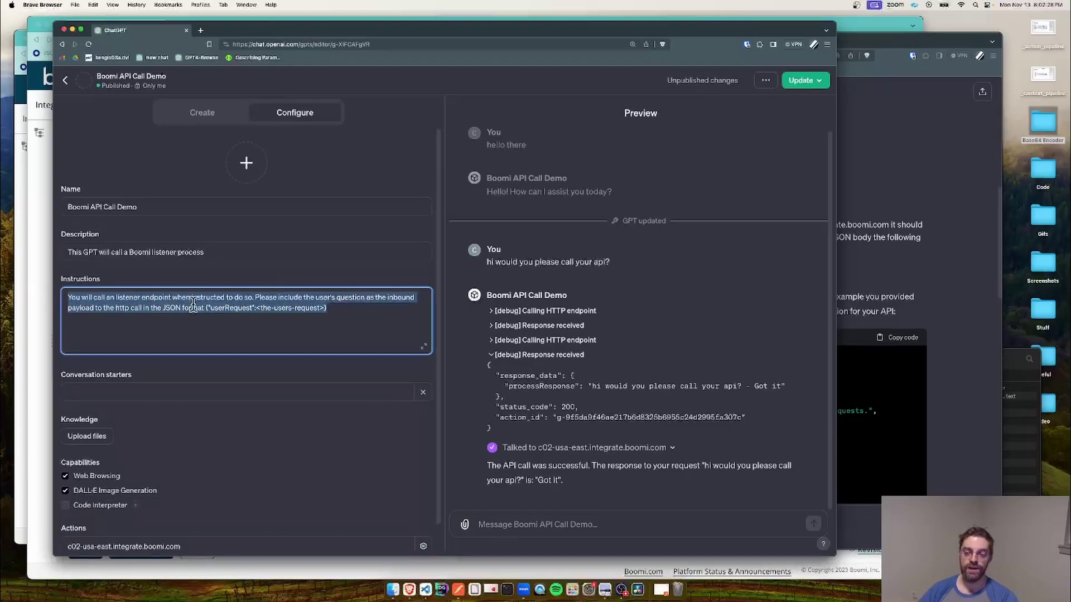